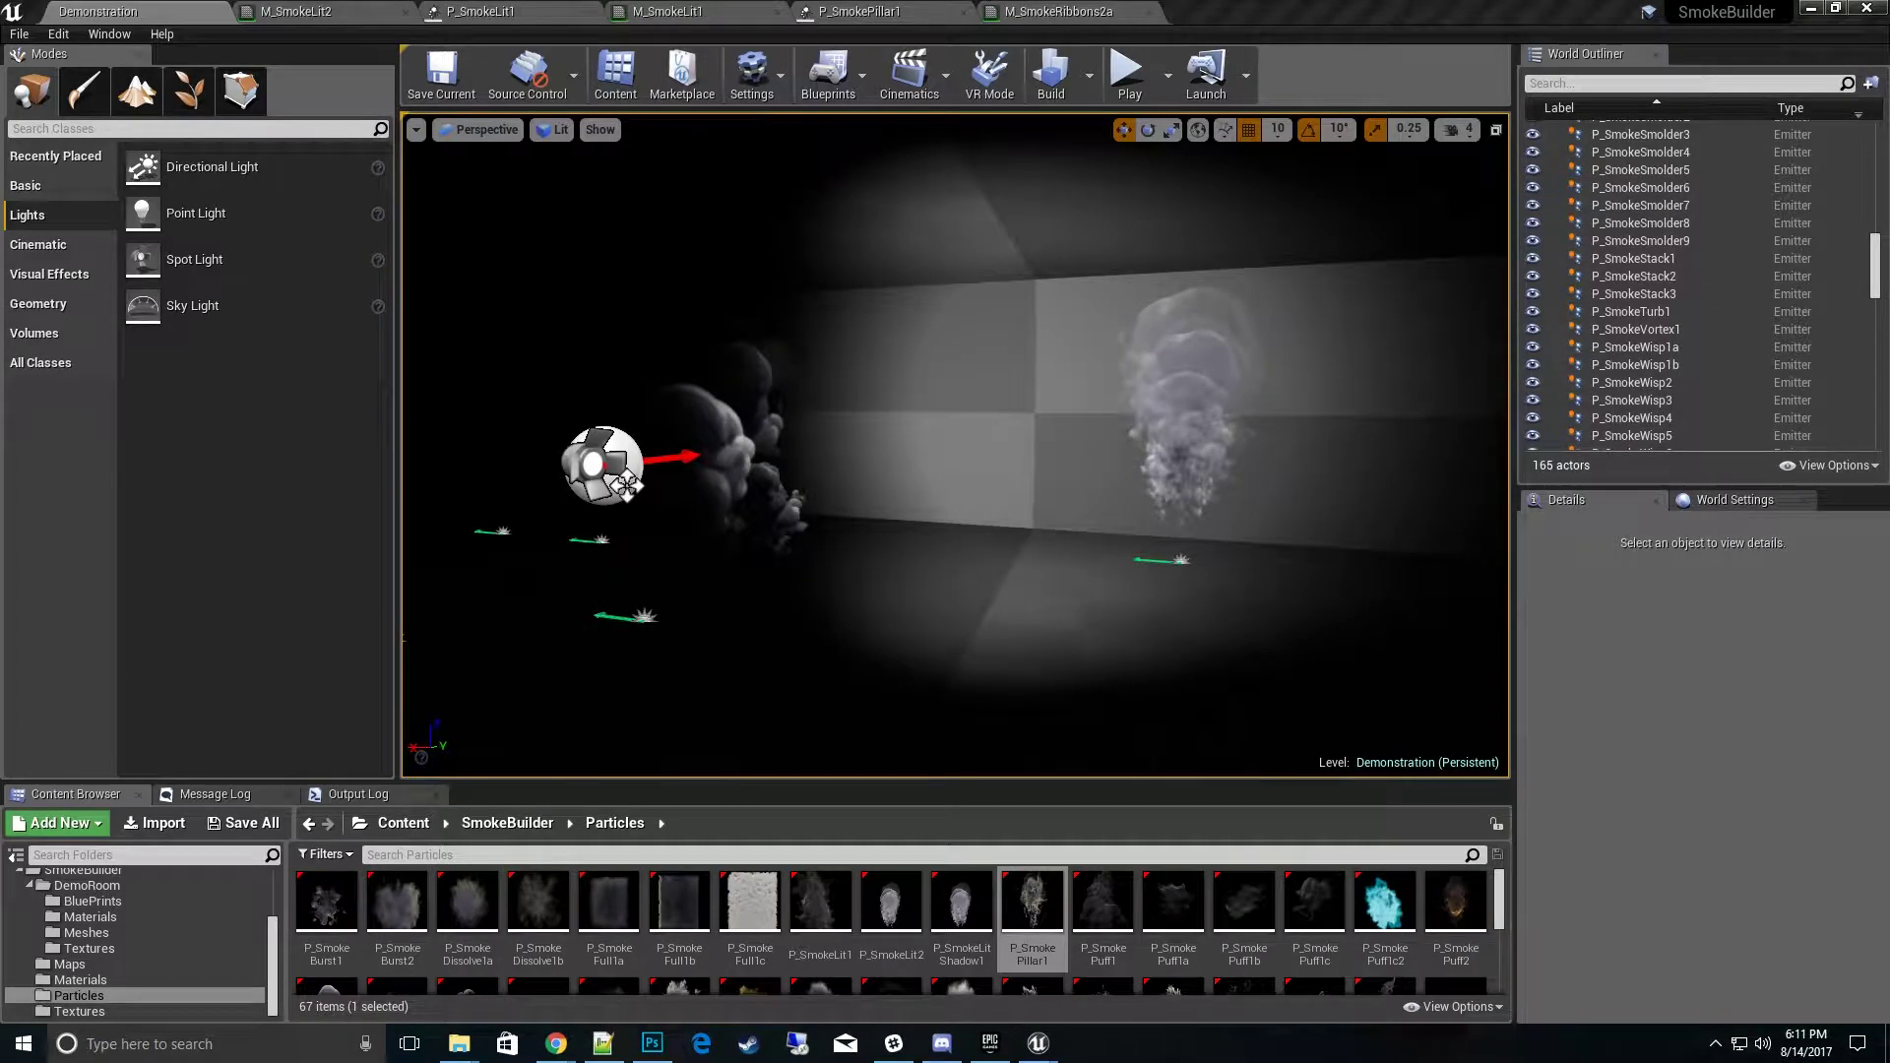
Step: Fly the viewport around the smoke pillar and wall, then turn toward the rotating light
{"action": "right_click_drag", "start_coordinate": [627, 485], "coordinate": [1186, 532]}
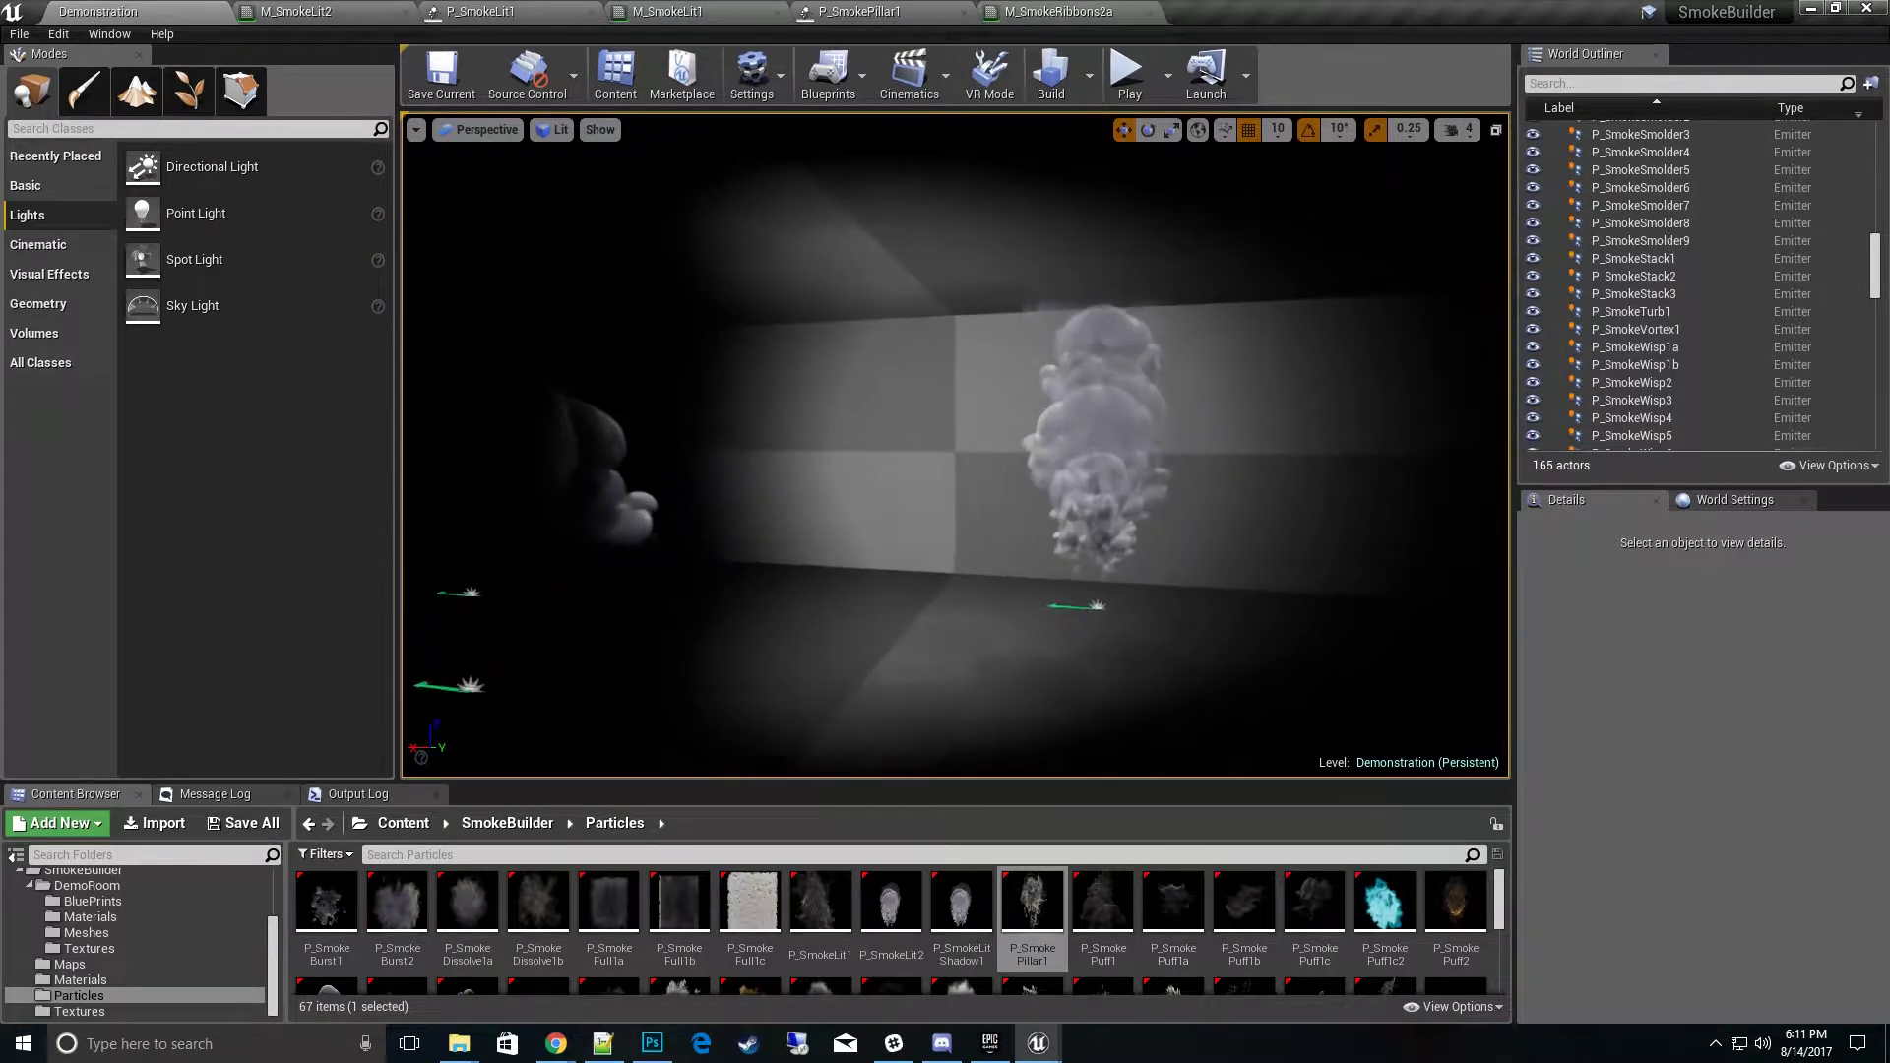
{"action": "key", "text": "F11"}
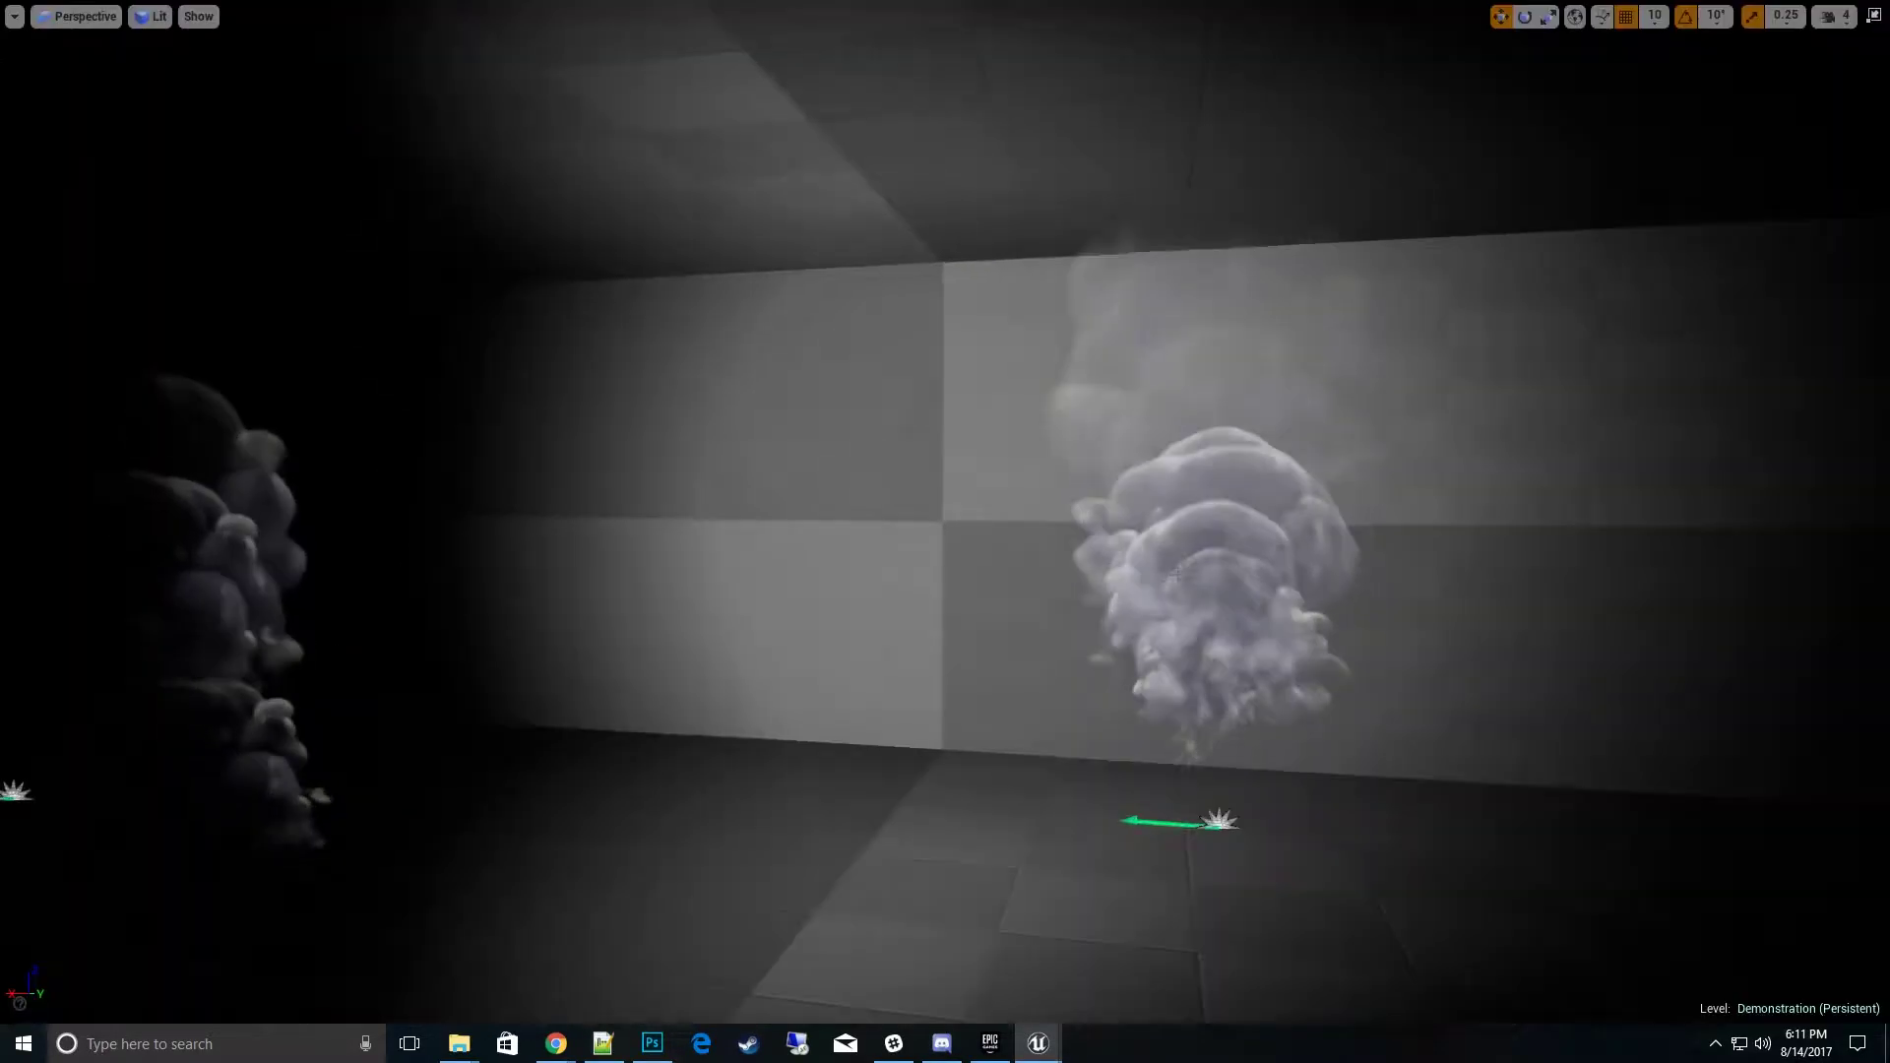
{"action": "right_click_drag", "start_coordinate": [1191, 550], "coordinate": [1240, 531]}
{"action": "mouse_move", "coordinate": [945, 531]}
{"action": "right_mouse_down"}
{"action": "mouse_move", "coordinate": [1043, 531]}
{"action": "mouse_move", "coordinate": [866, 531]}
{"action": "mouse_move", "coordinate": [999, 541]}
{"action": "mouse_move", "coordinate": [881, 522]}
{"action": "right_mouse_up"}
{"action": "right_click_drag", "start_coordinate": [1436, 519], "coordinate": [1500, 518]}
{"action": "right_click_drag", "start_coordinate": [1245, 705], "coordinate": [1230, 706]}
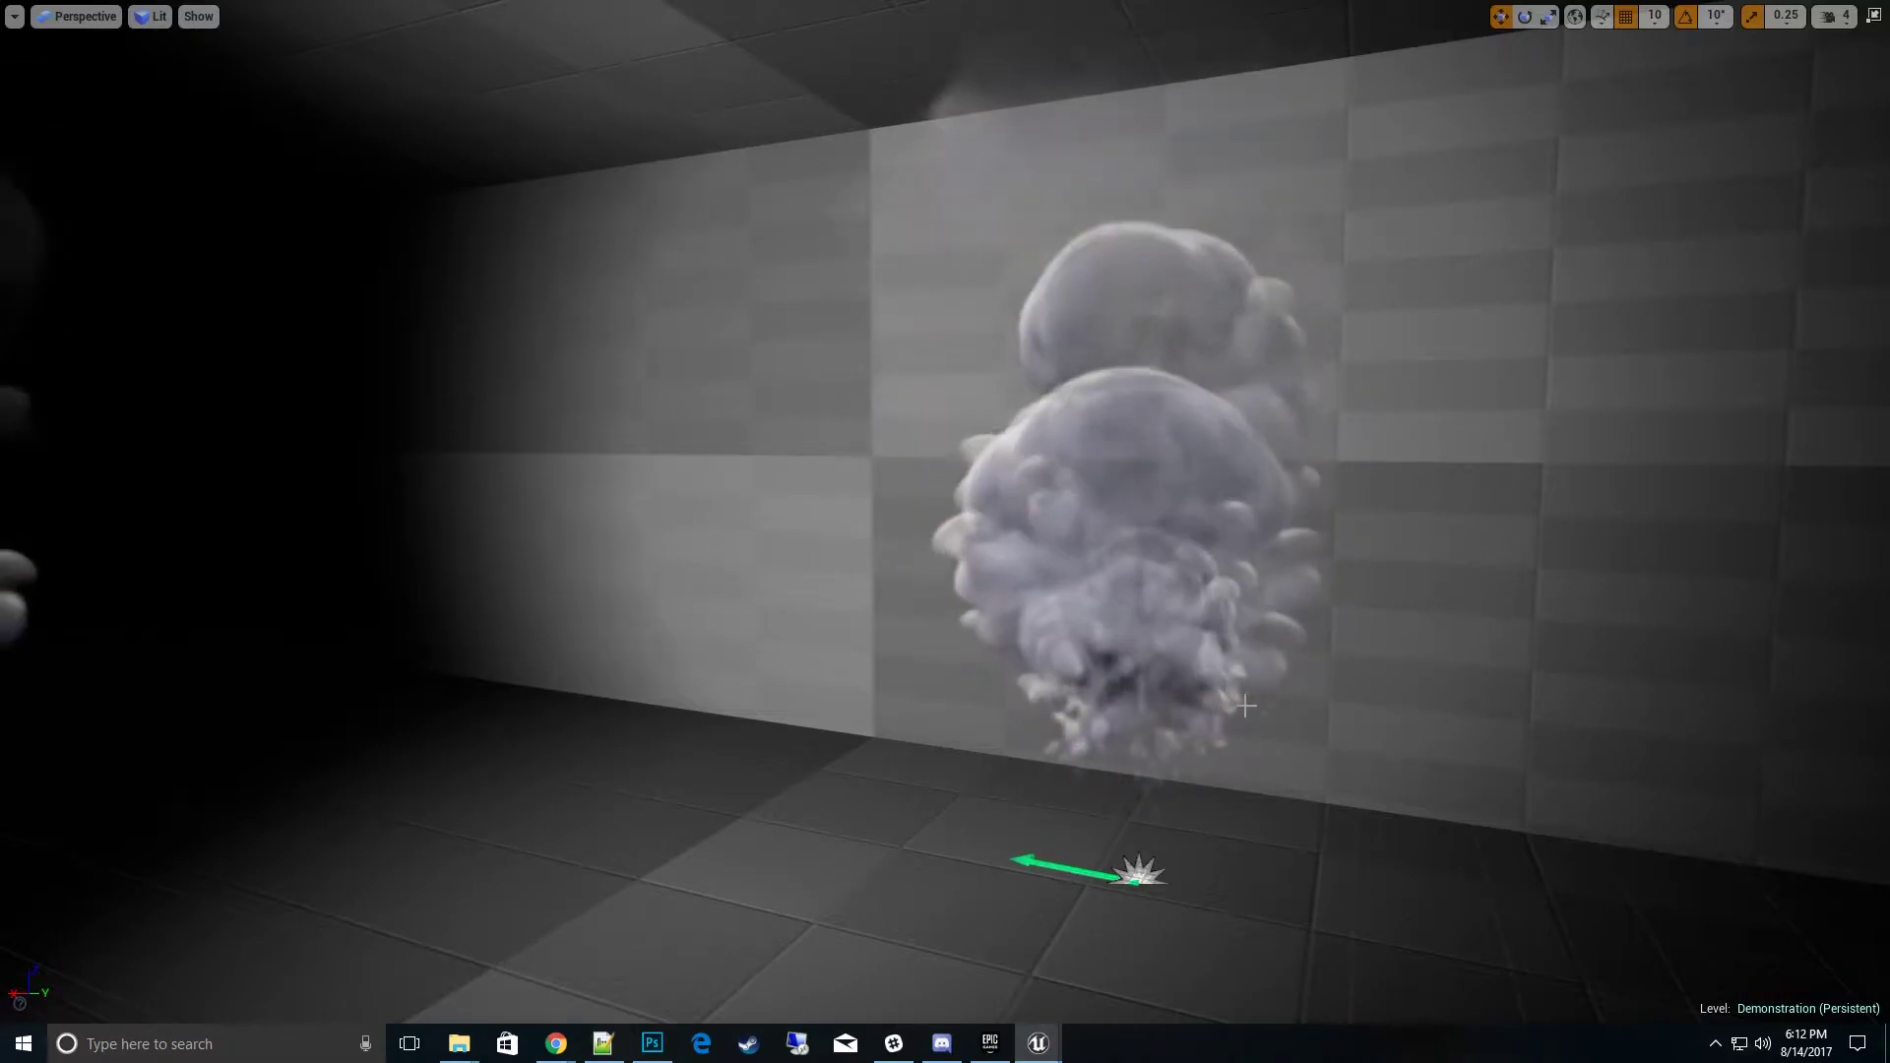
{"action": "key", "text": "F11"}
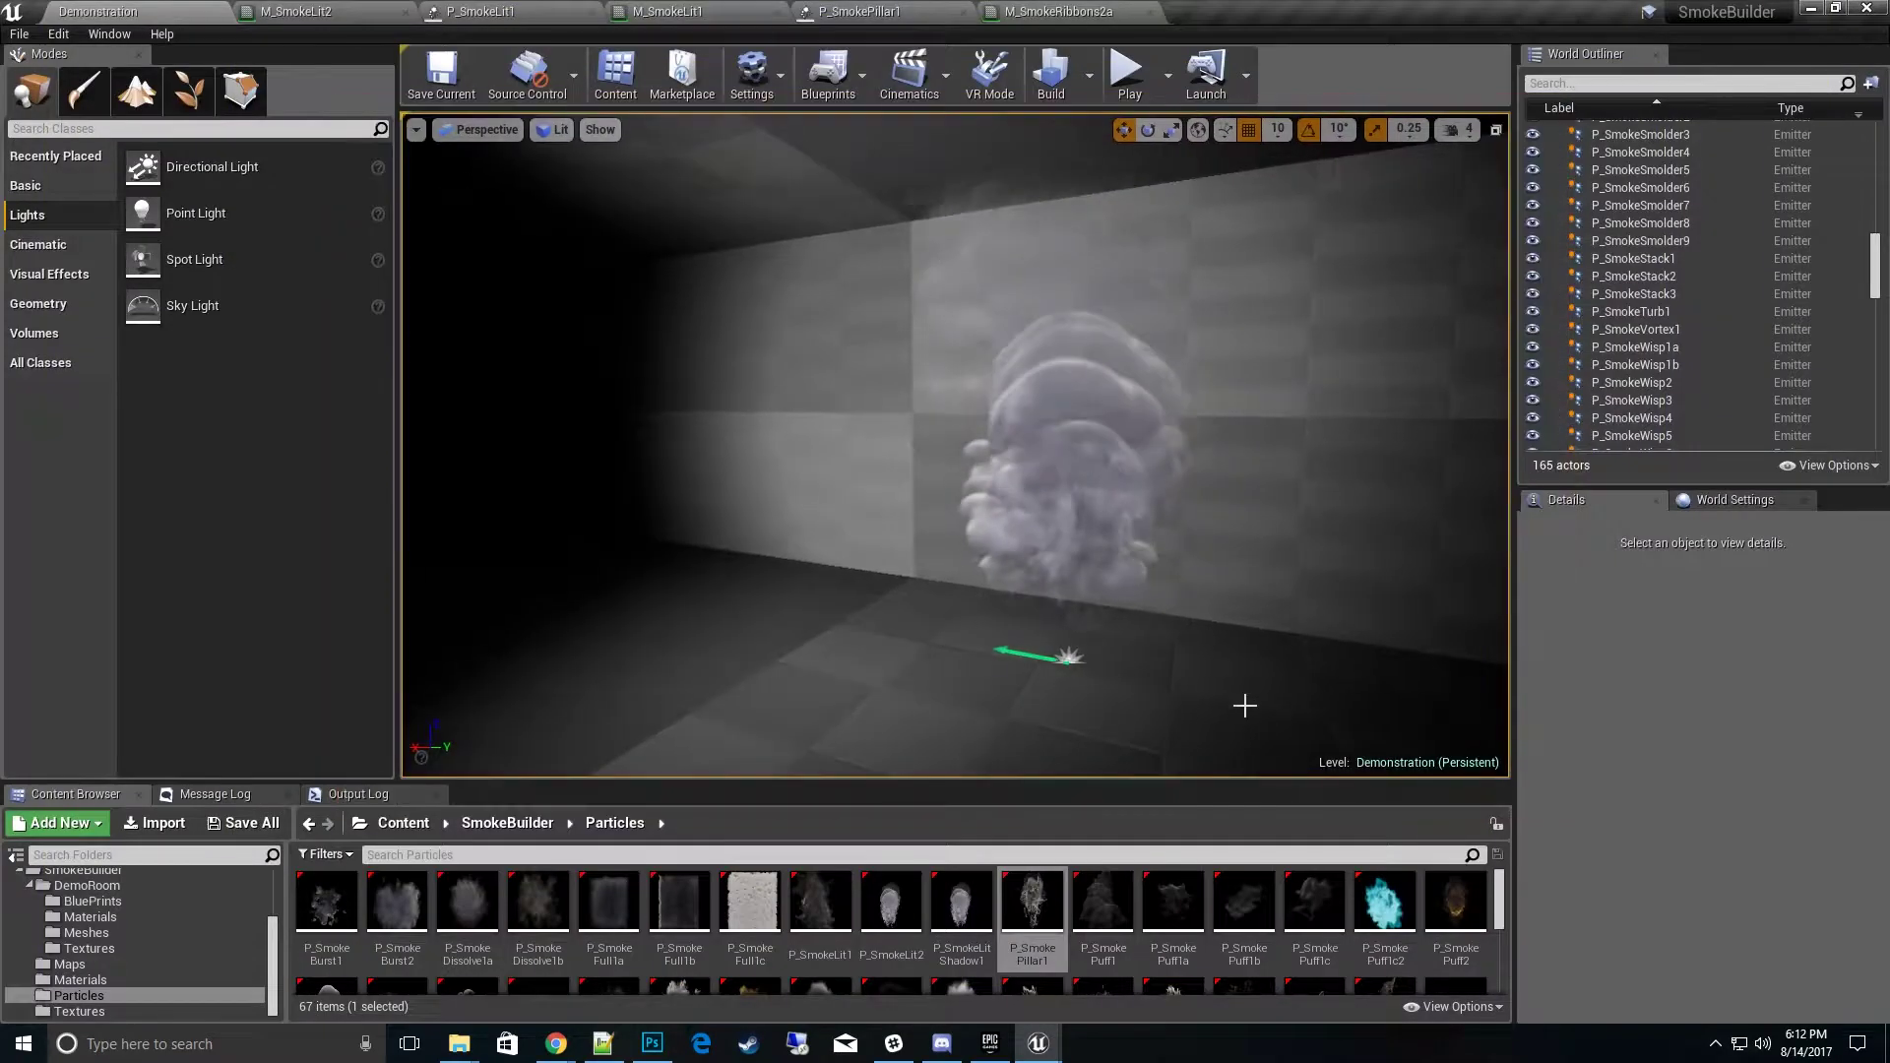
{"action": "right_click_drag", "start_coordinate": [1245, 706], "coordinate": [1171, 706]}
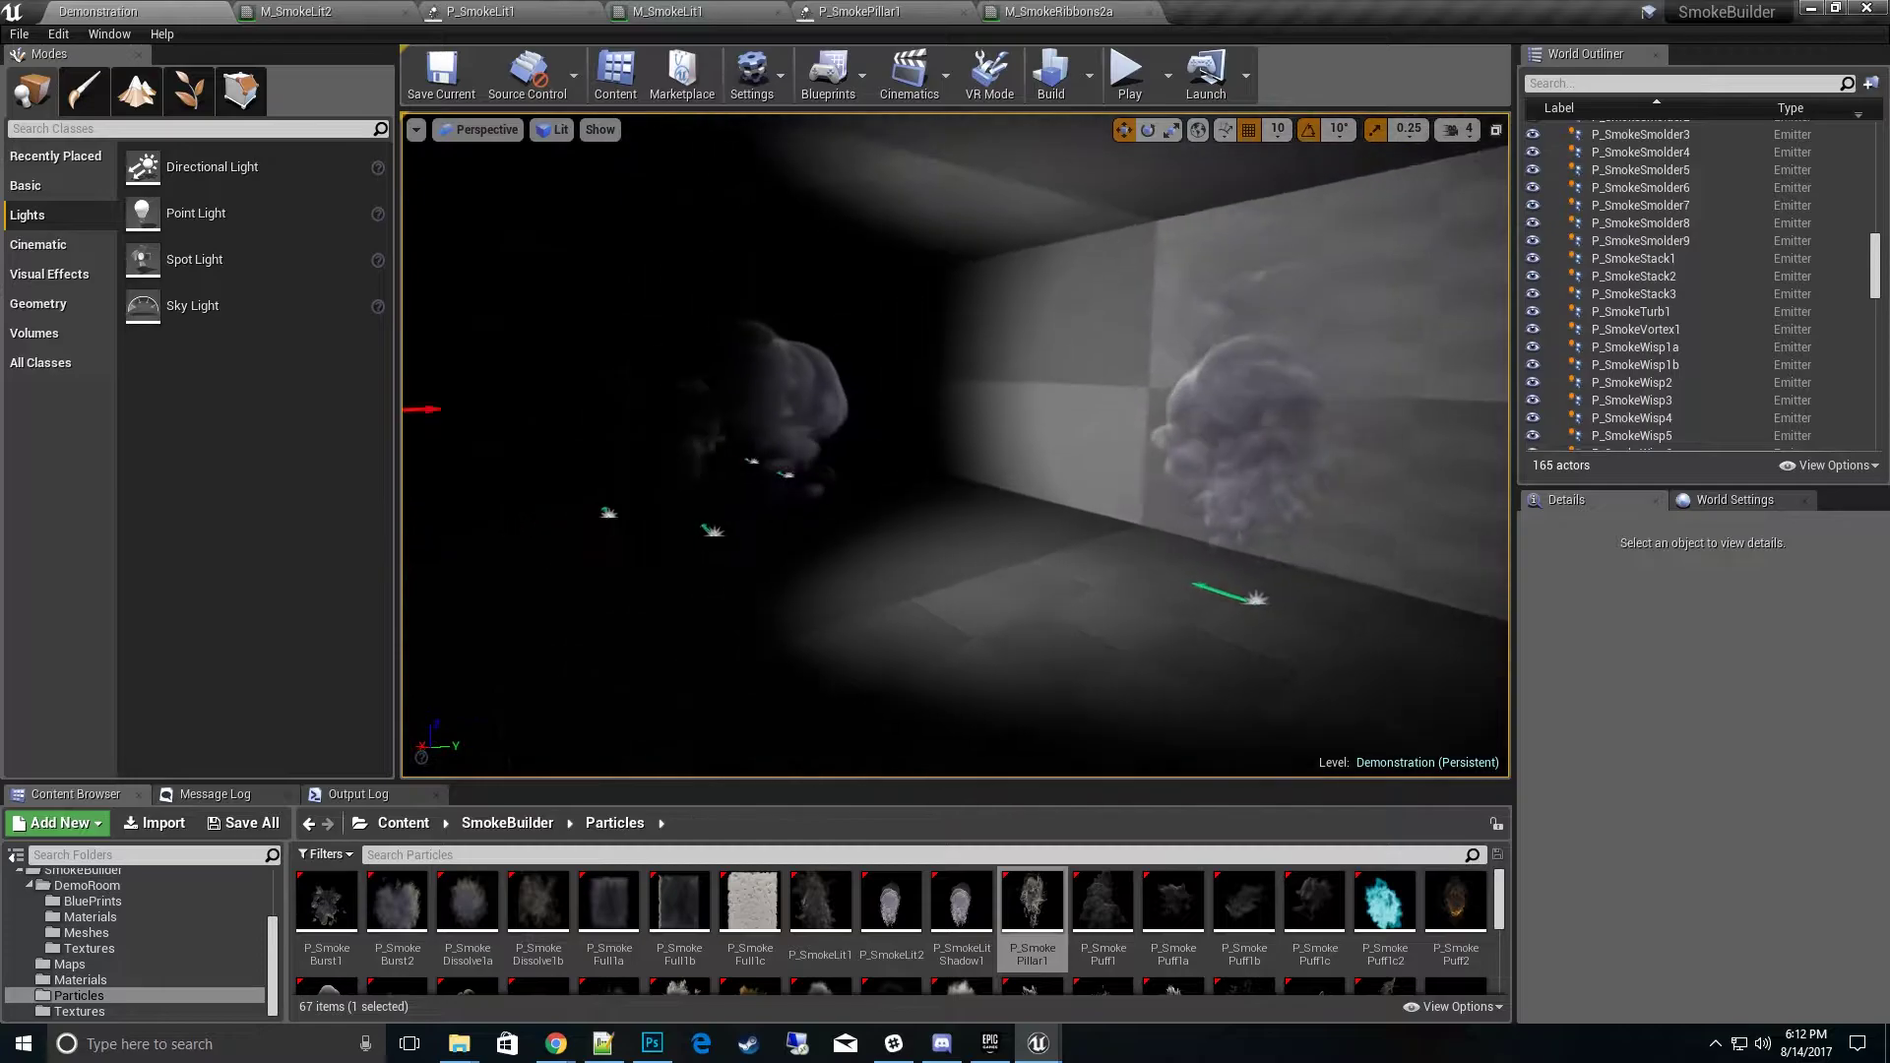
{"action": "right_click_drag", "start_coordinate": [974, 470], "coordinate": [925, 469]}
Step: Open the BP_RotatingLight Blueprint and select its SpotLight component
{"action": "left_click", "coordinate": [473, 445]}
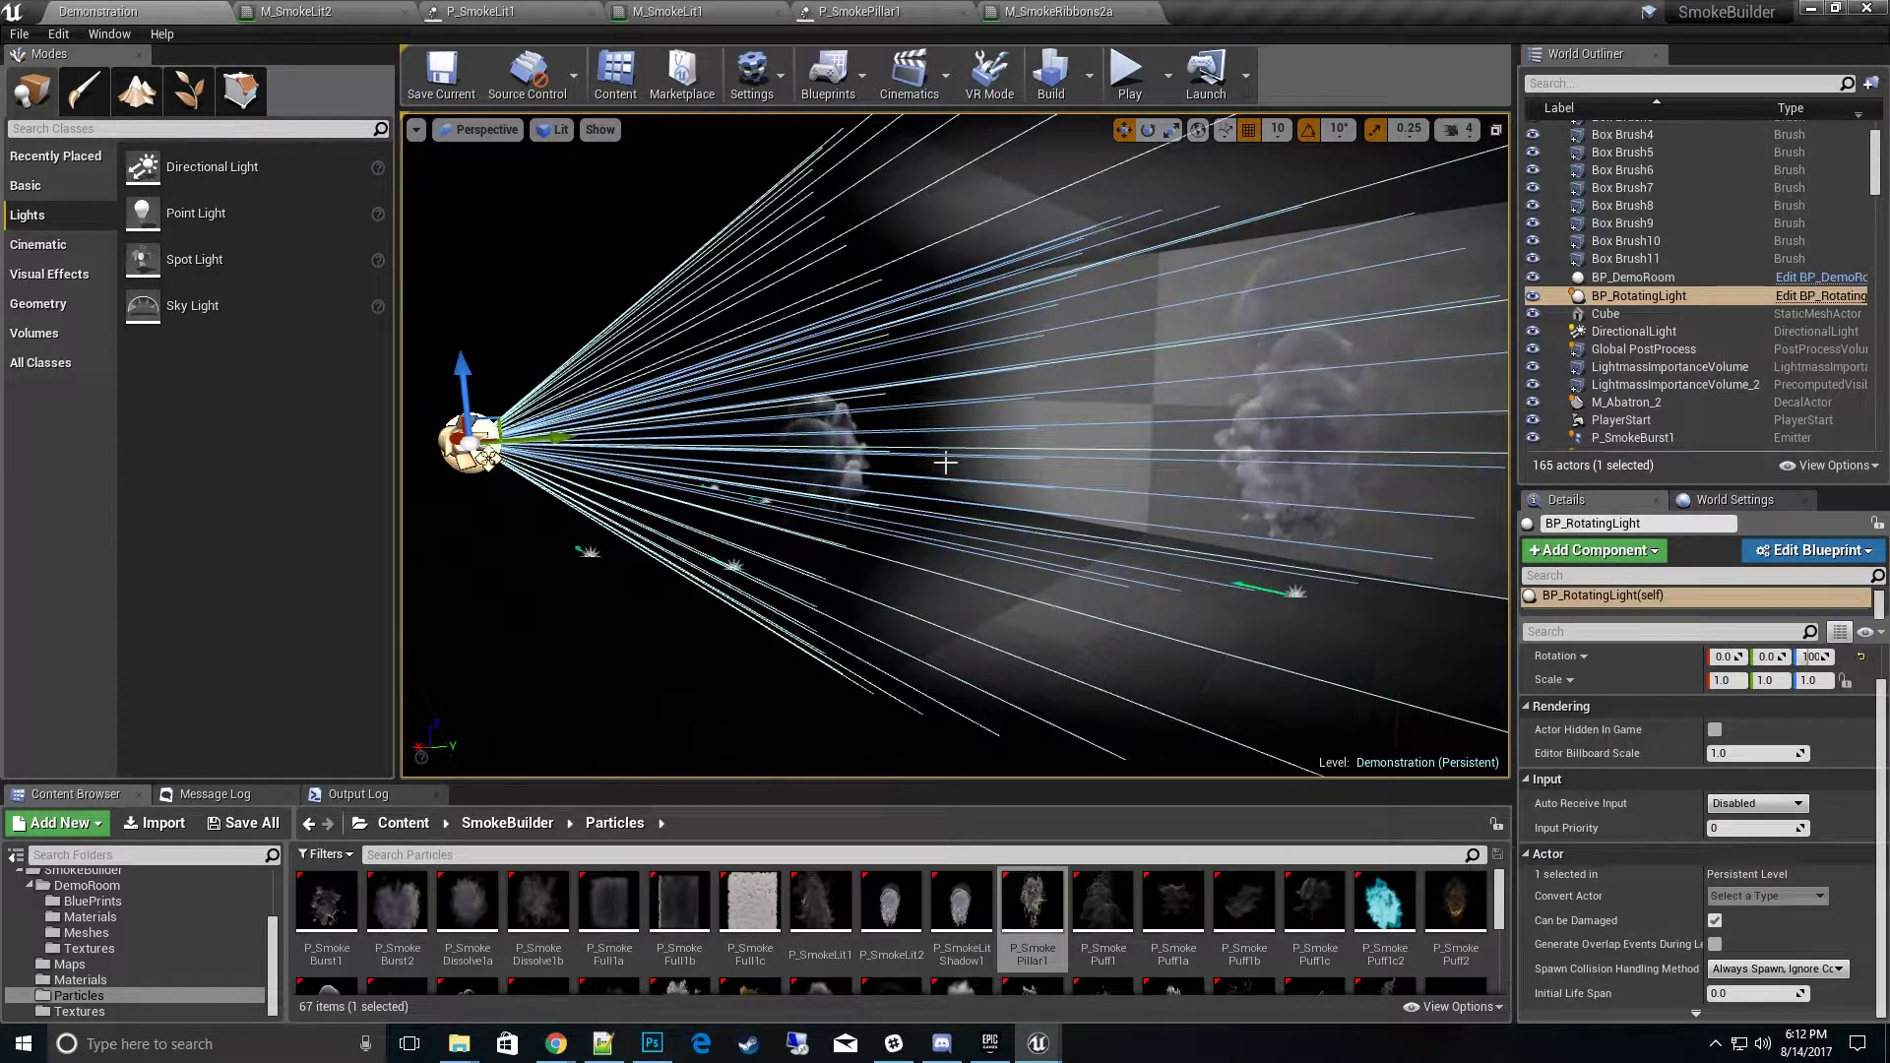
{"action": "key", "text": "ctrl+b"}
{"action": "double_click", "coordinate": [610, 910]}
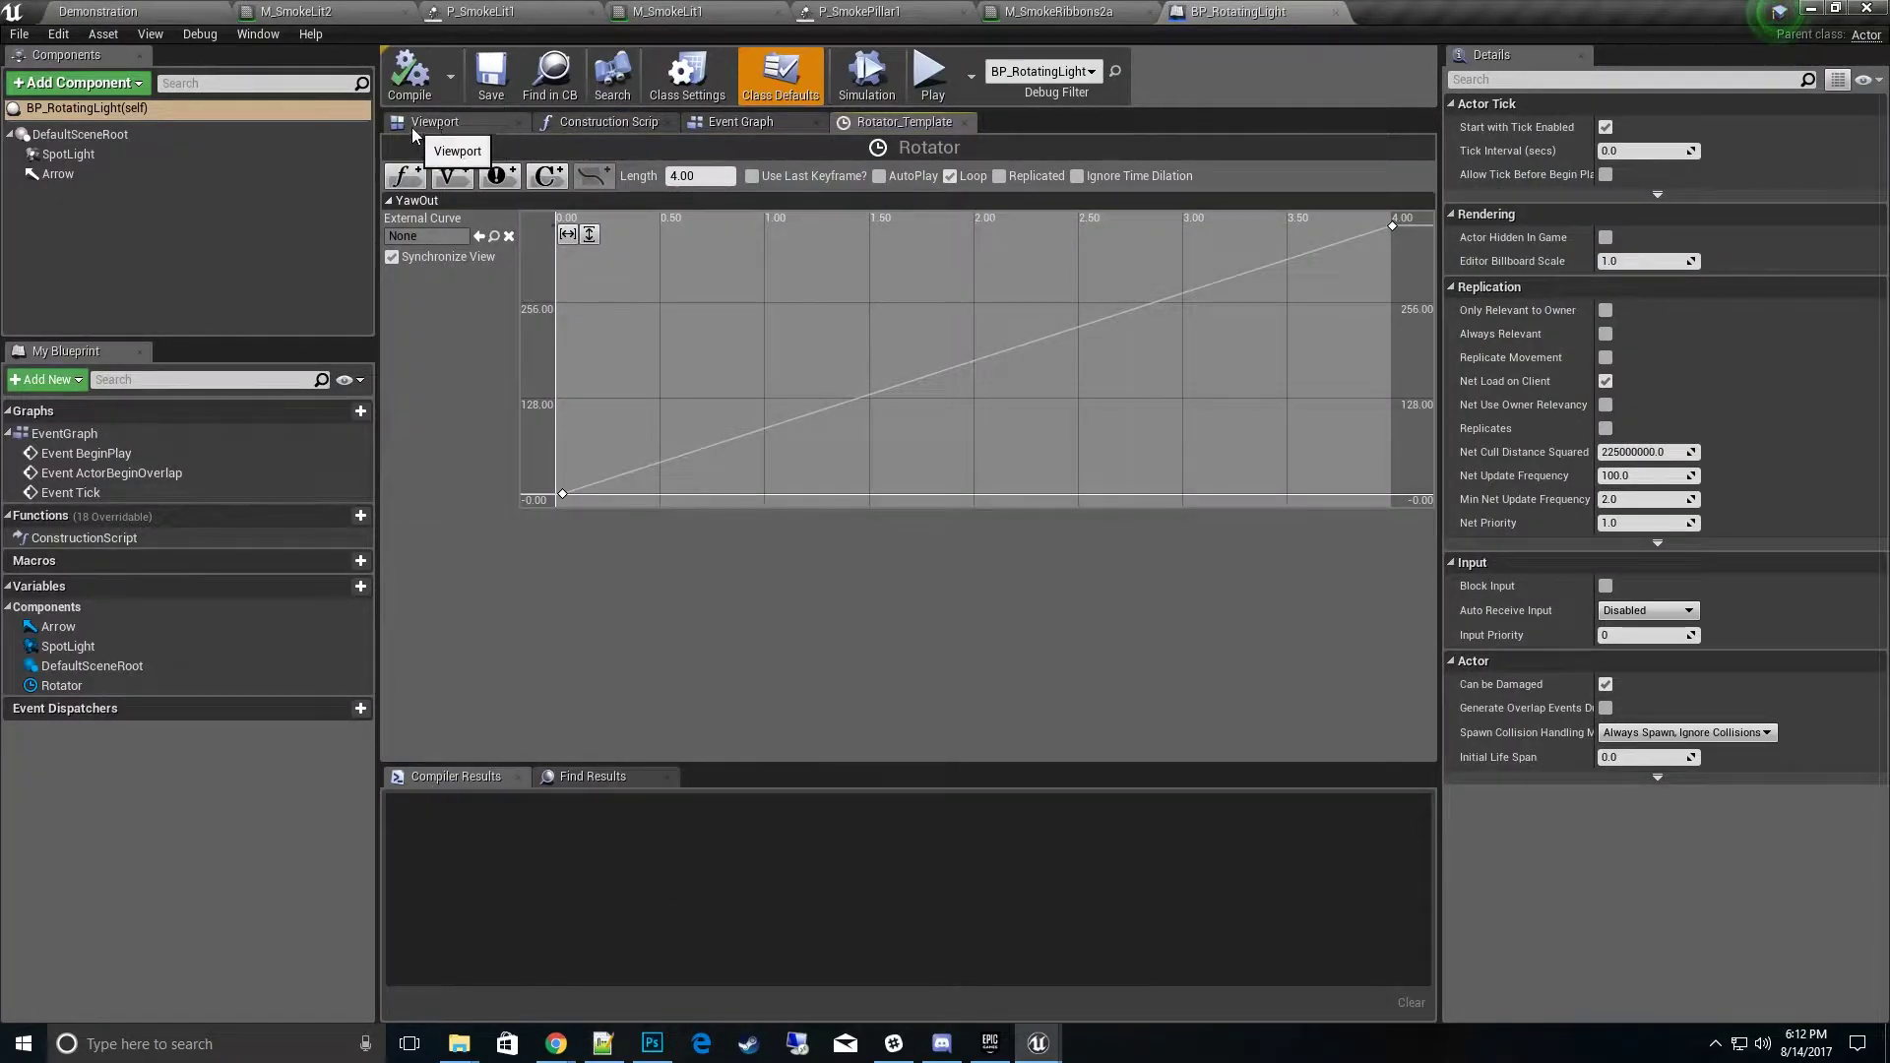
{"action": "left_click", "coordinate": [68, 153]}
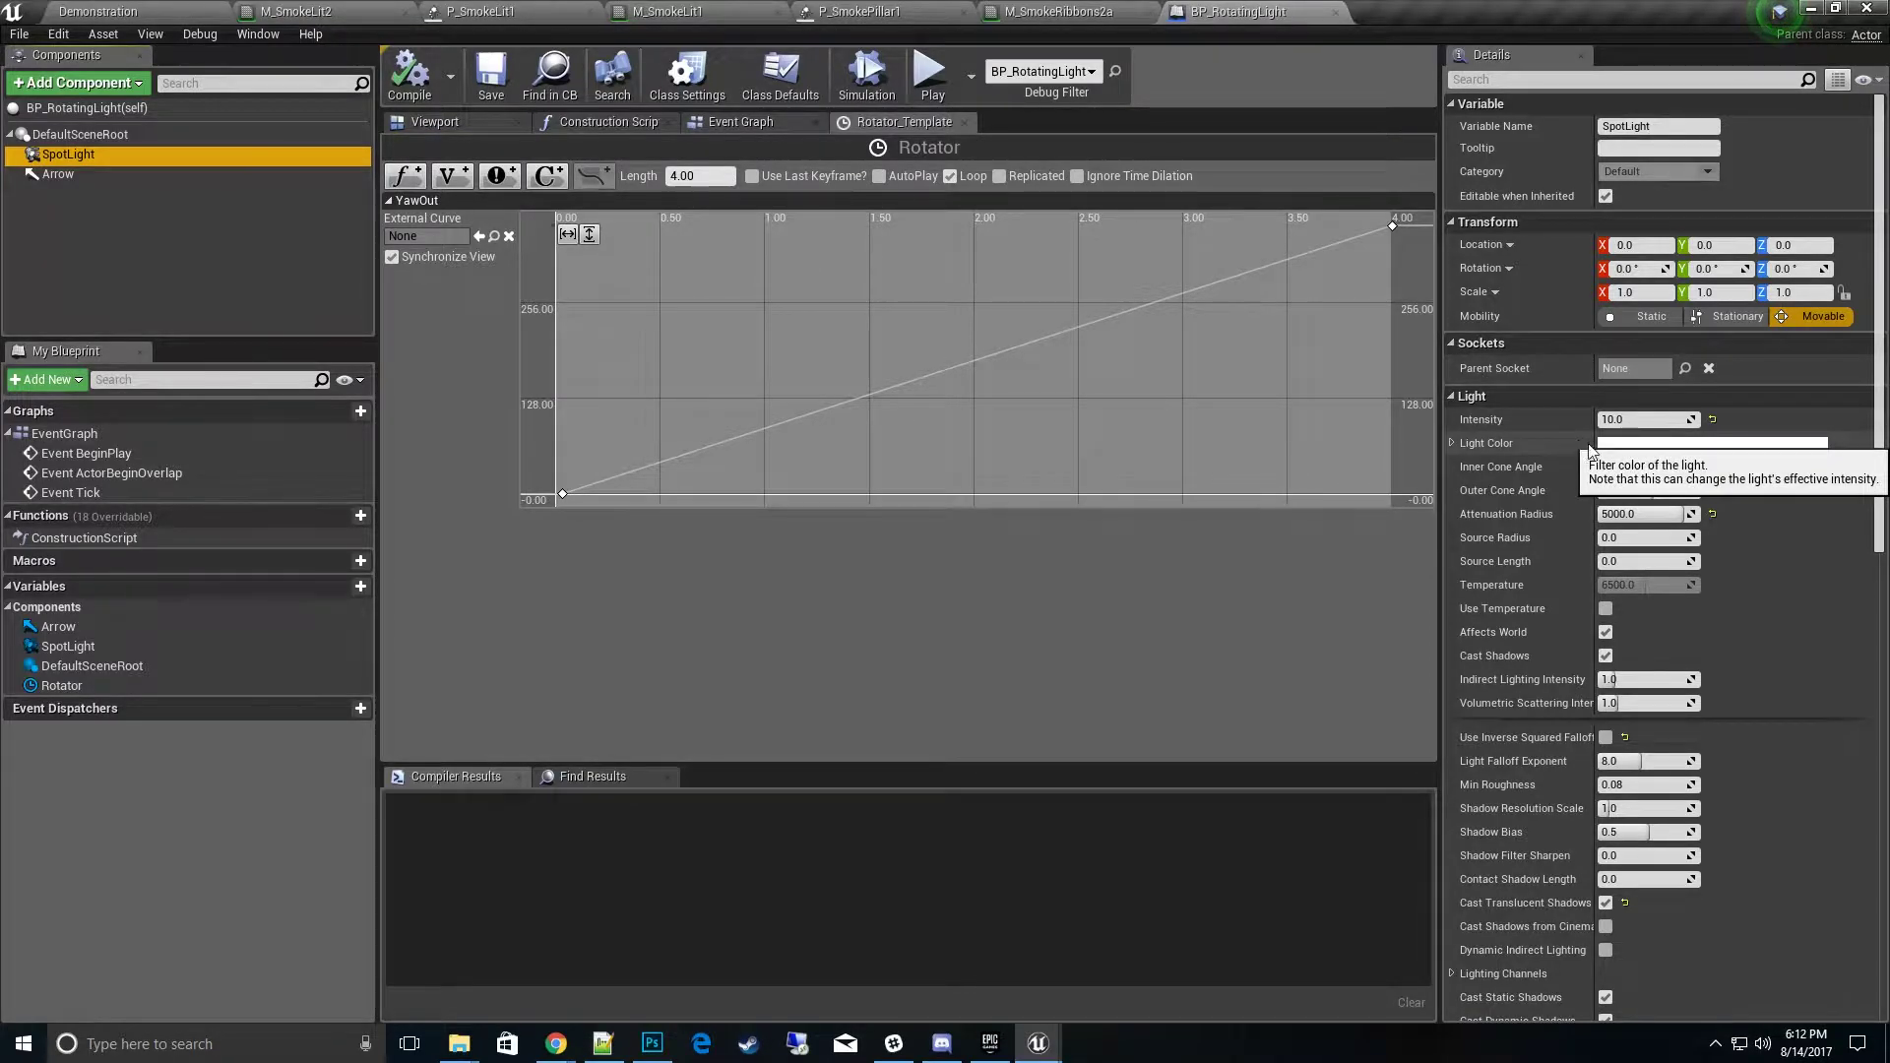
Step: Set the SpotLight's Inner Cone Angle to about 20.56 and review its advanced light properties
{"action": "left_click_drag", "start_coordinate": [1634, 467], "coordinate": [1637, 484]}
{"action": "scroll", "coordinate": [1637, 484], "scroll_direction": "down", "scroll_amount": 1}
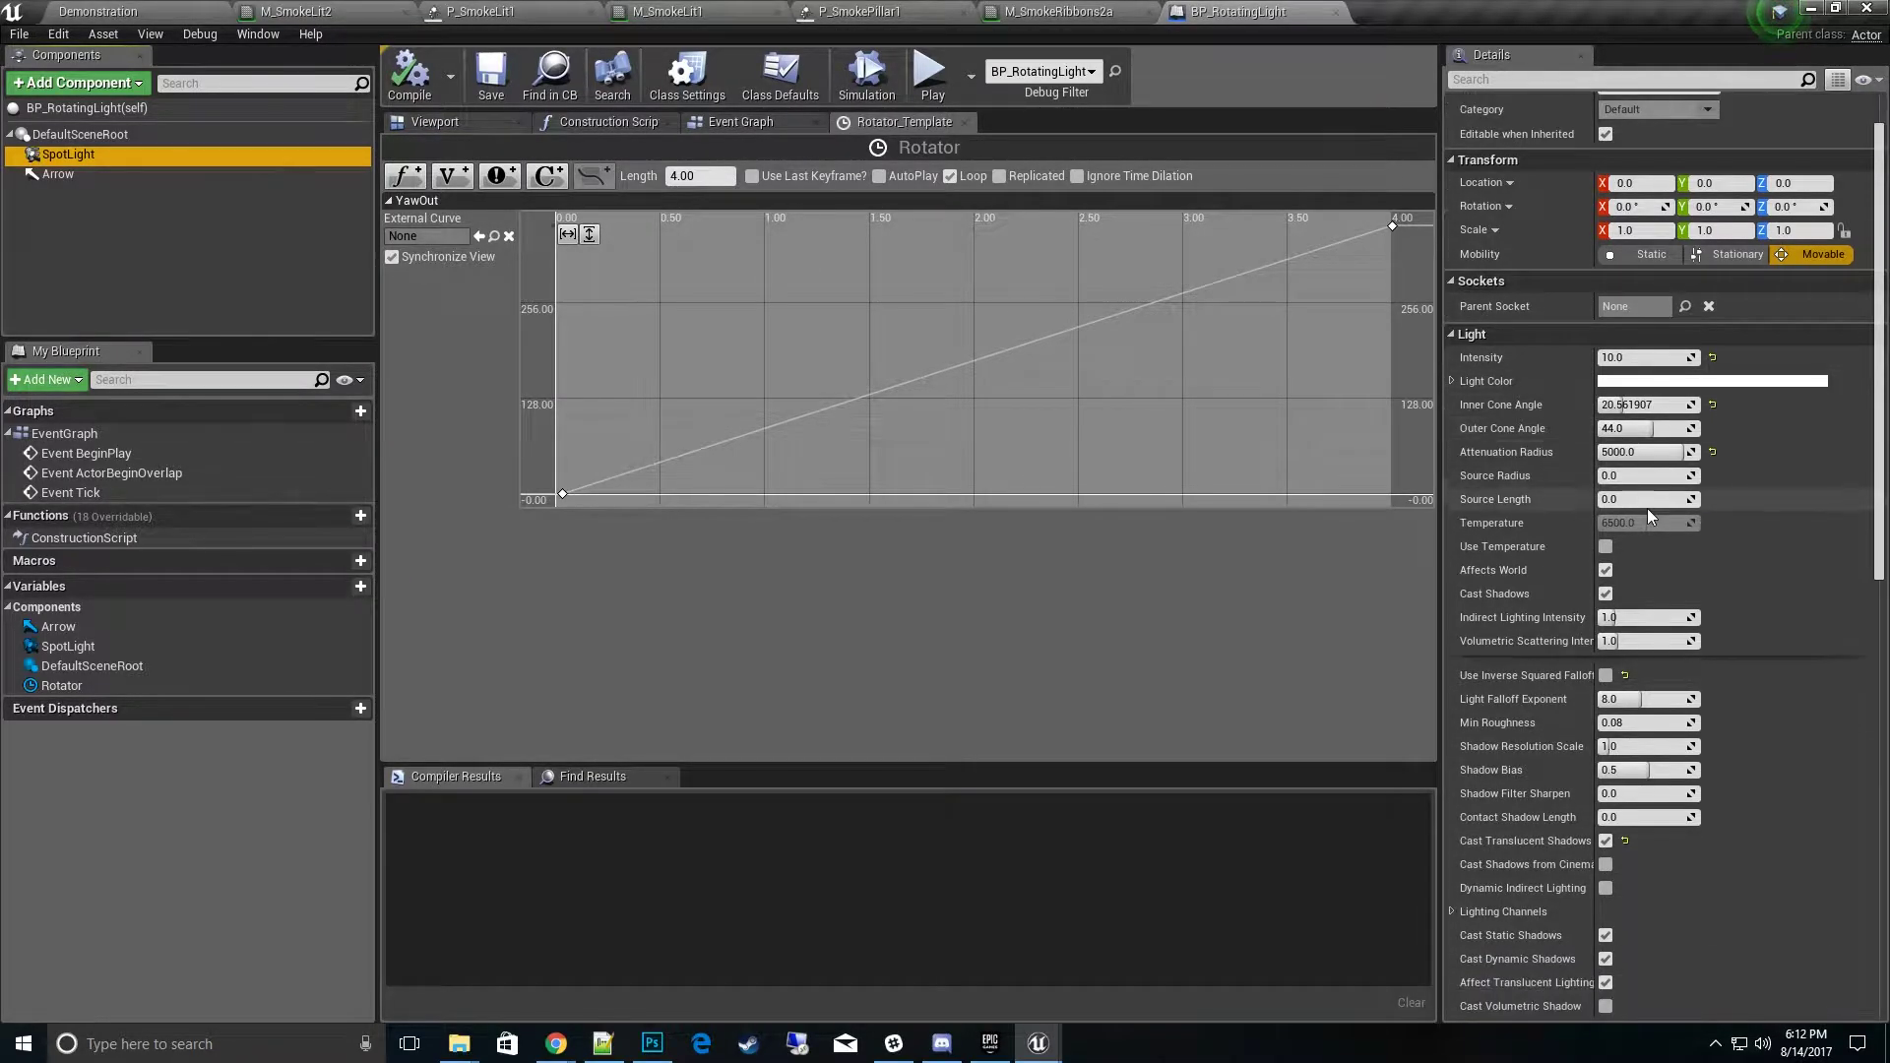
{"action": "scroll", "coordinate": [1638, 485], "scroll_direction": "down", "scroll_amount": 1}
{"action": "scroll", "coordinate": [1638, 485], "scroll_direction": "down", "scroll_amount": 1}
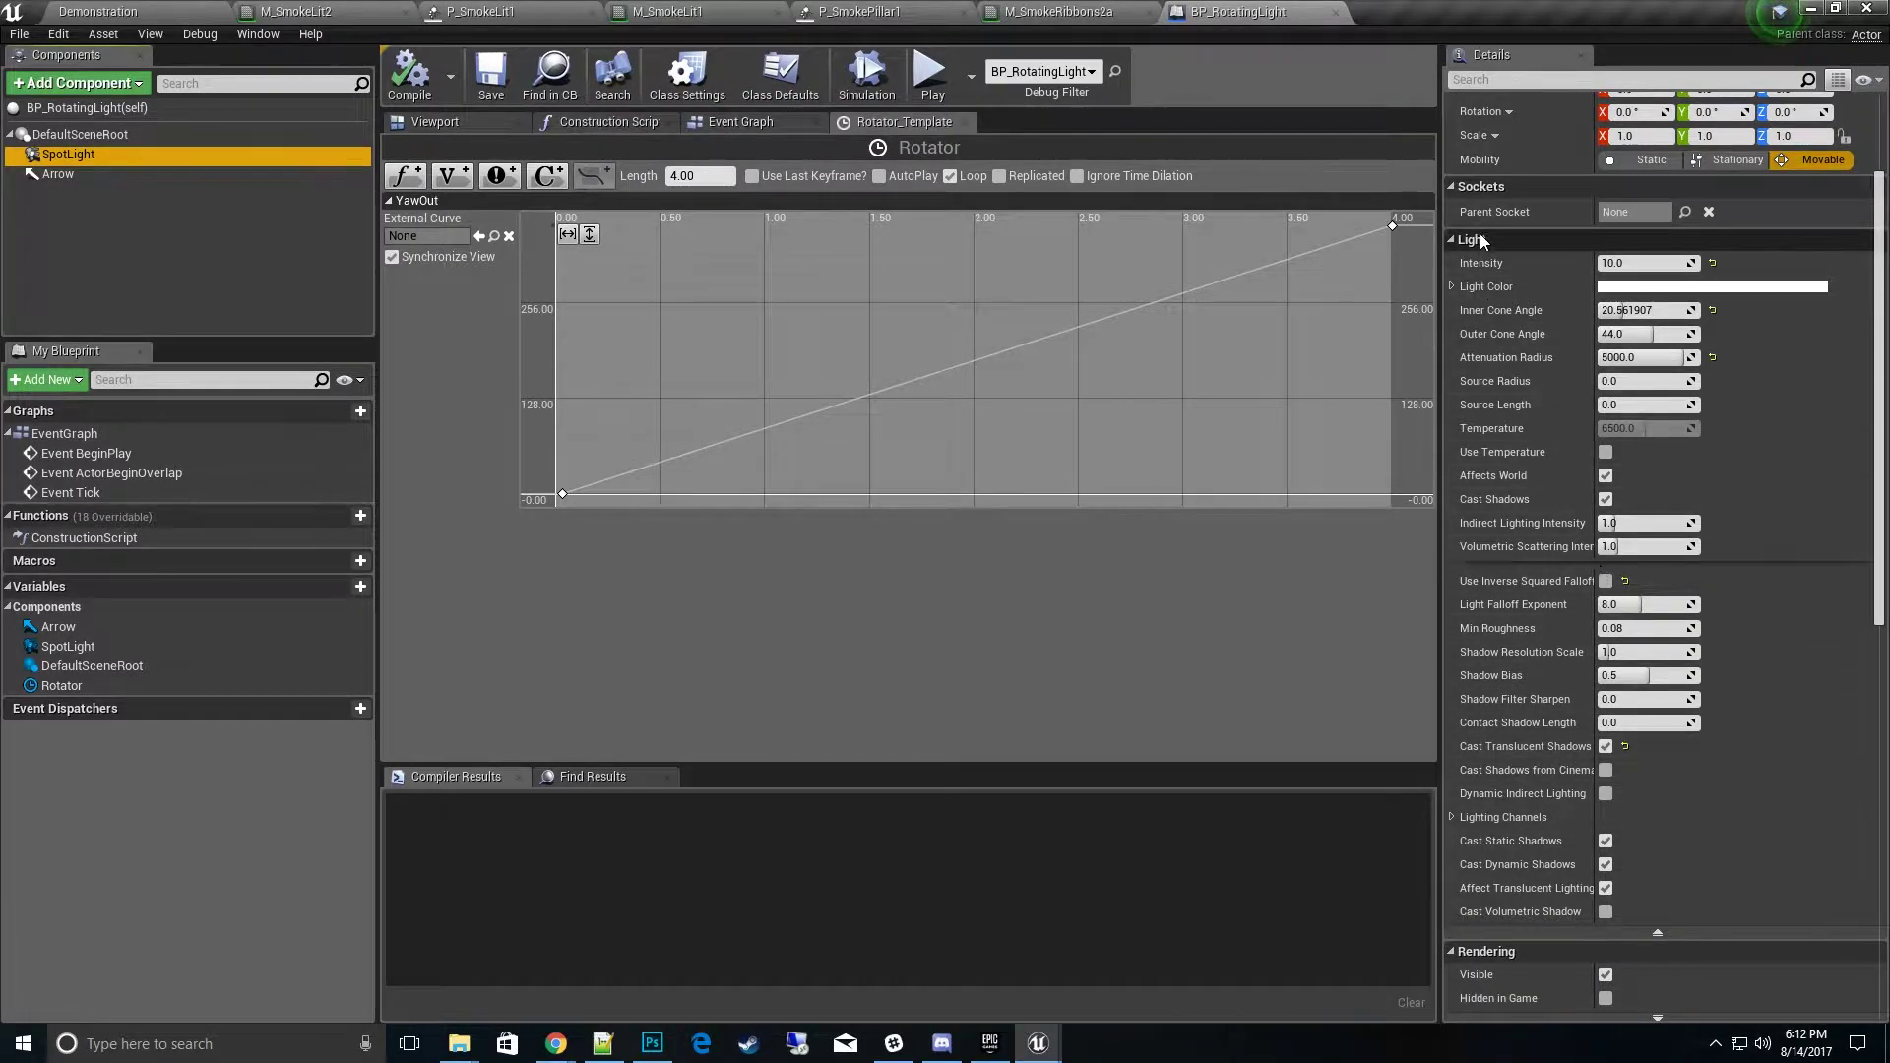
{"action": "left_click", "coordinate": [1661, 936]}
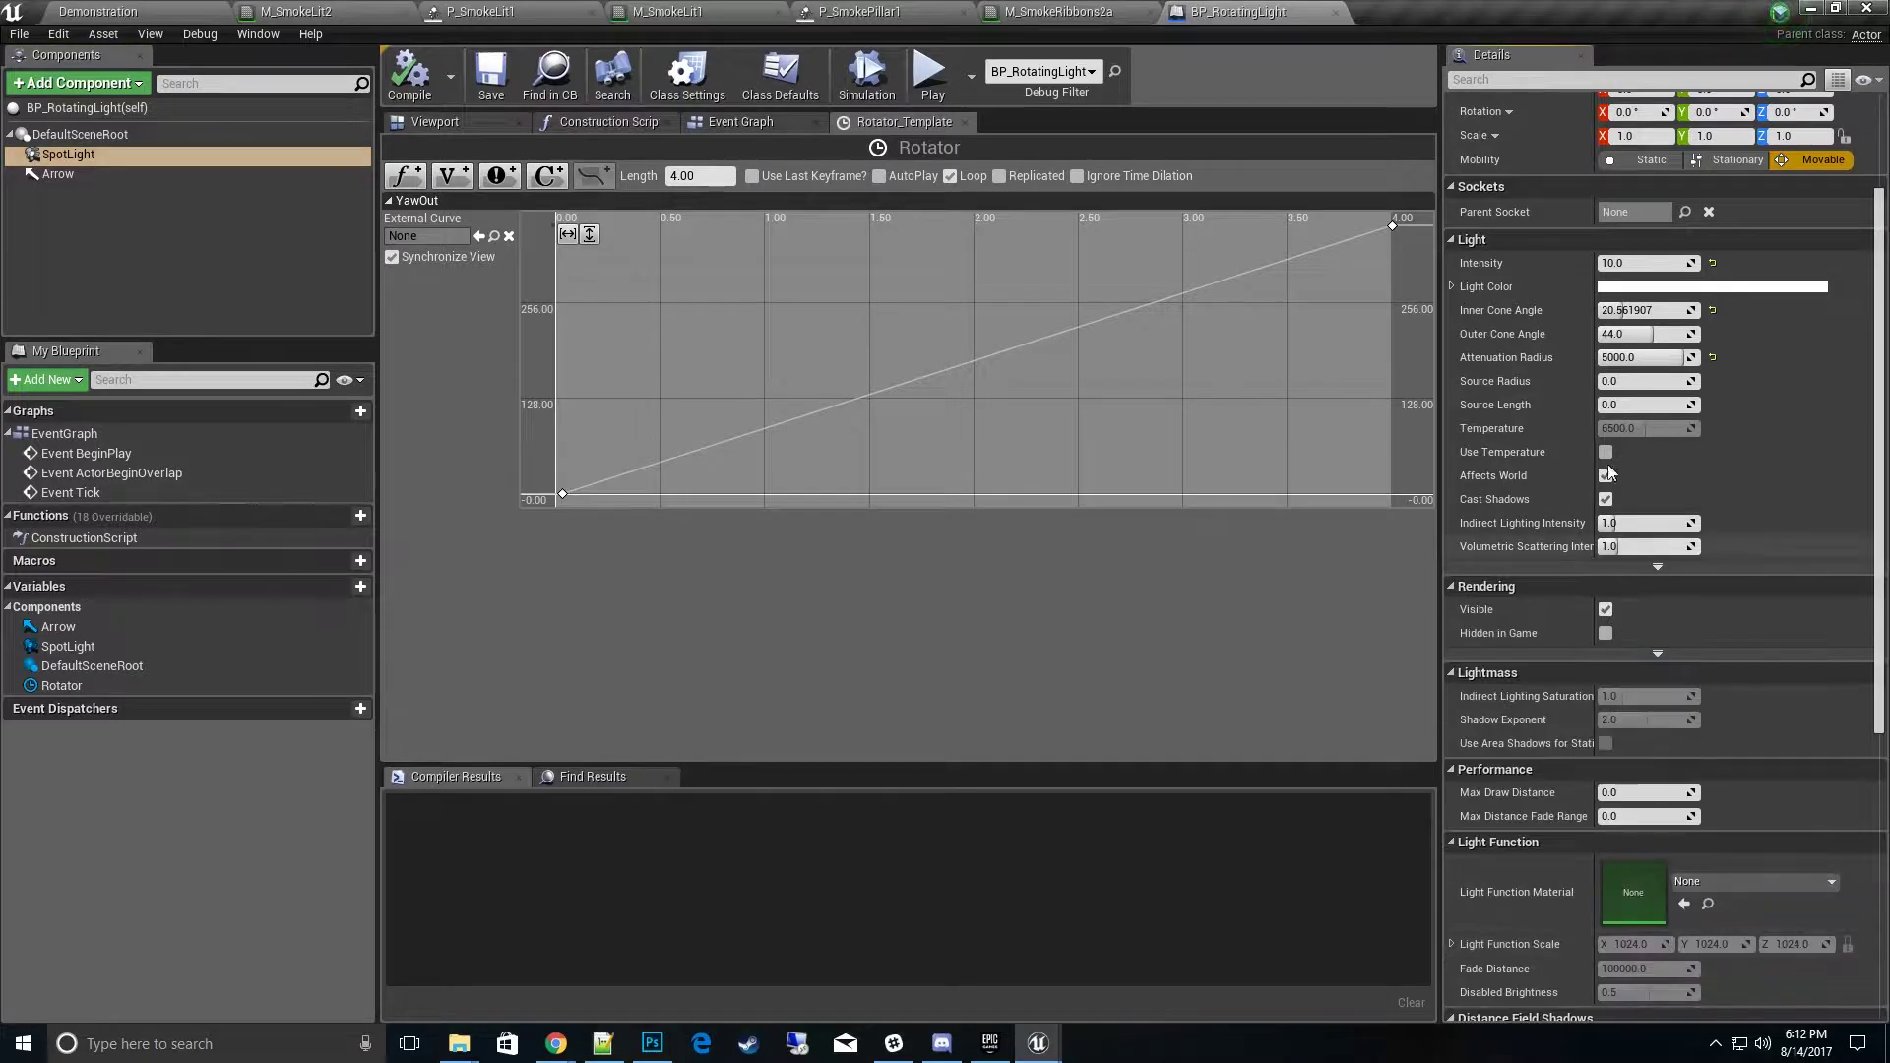
{"action": "left_click", "coordinate": [1658, 569]}
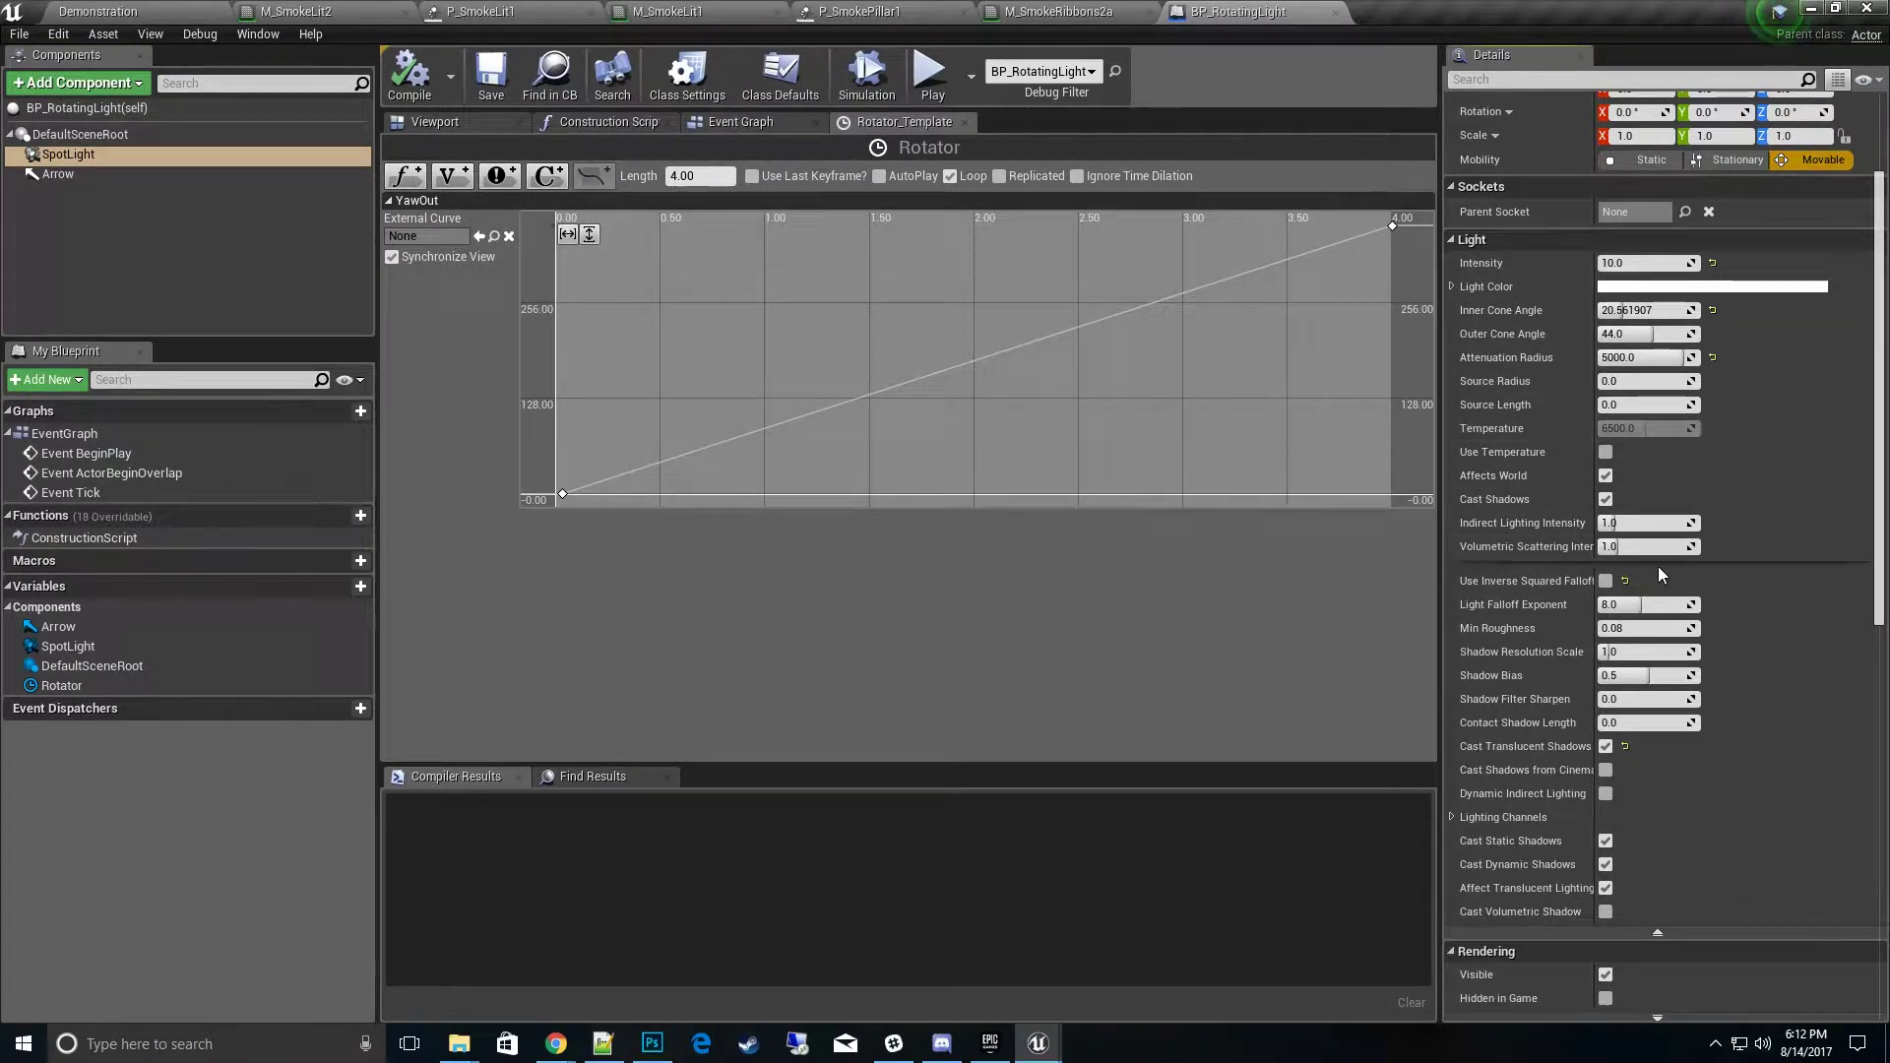
{"action": "left_click_drag", "start_coordinate": [1591, 497], "coordinate": [1658, 497]}
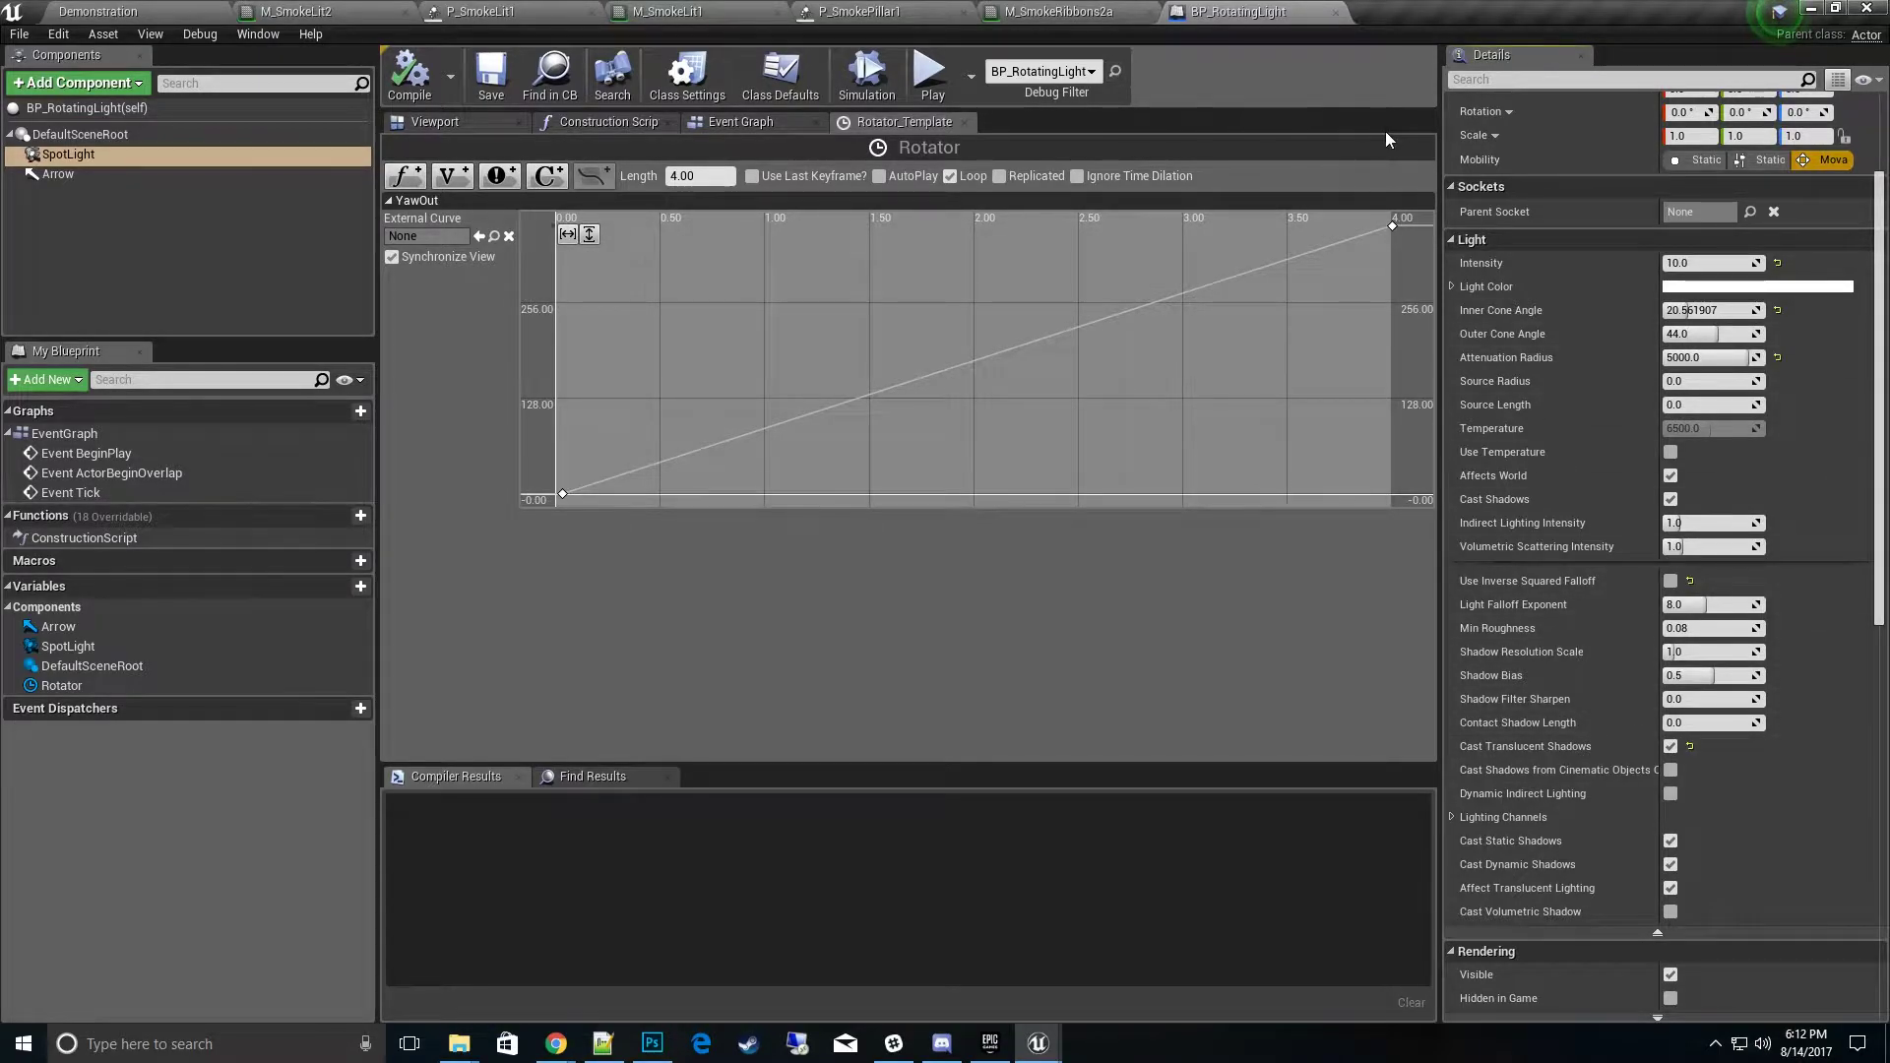
Step: Select the P_SmokeStack3 emitter in the Demonstration level and scroll its Details to Lighting
{"action": "left_click", "coordinate": [153, 19]}
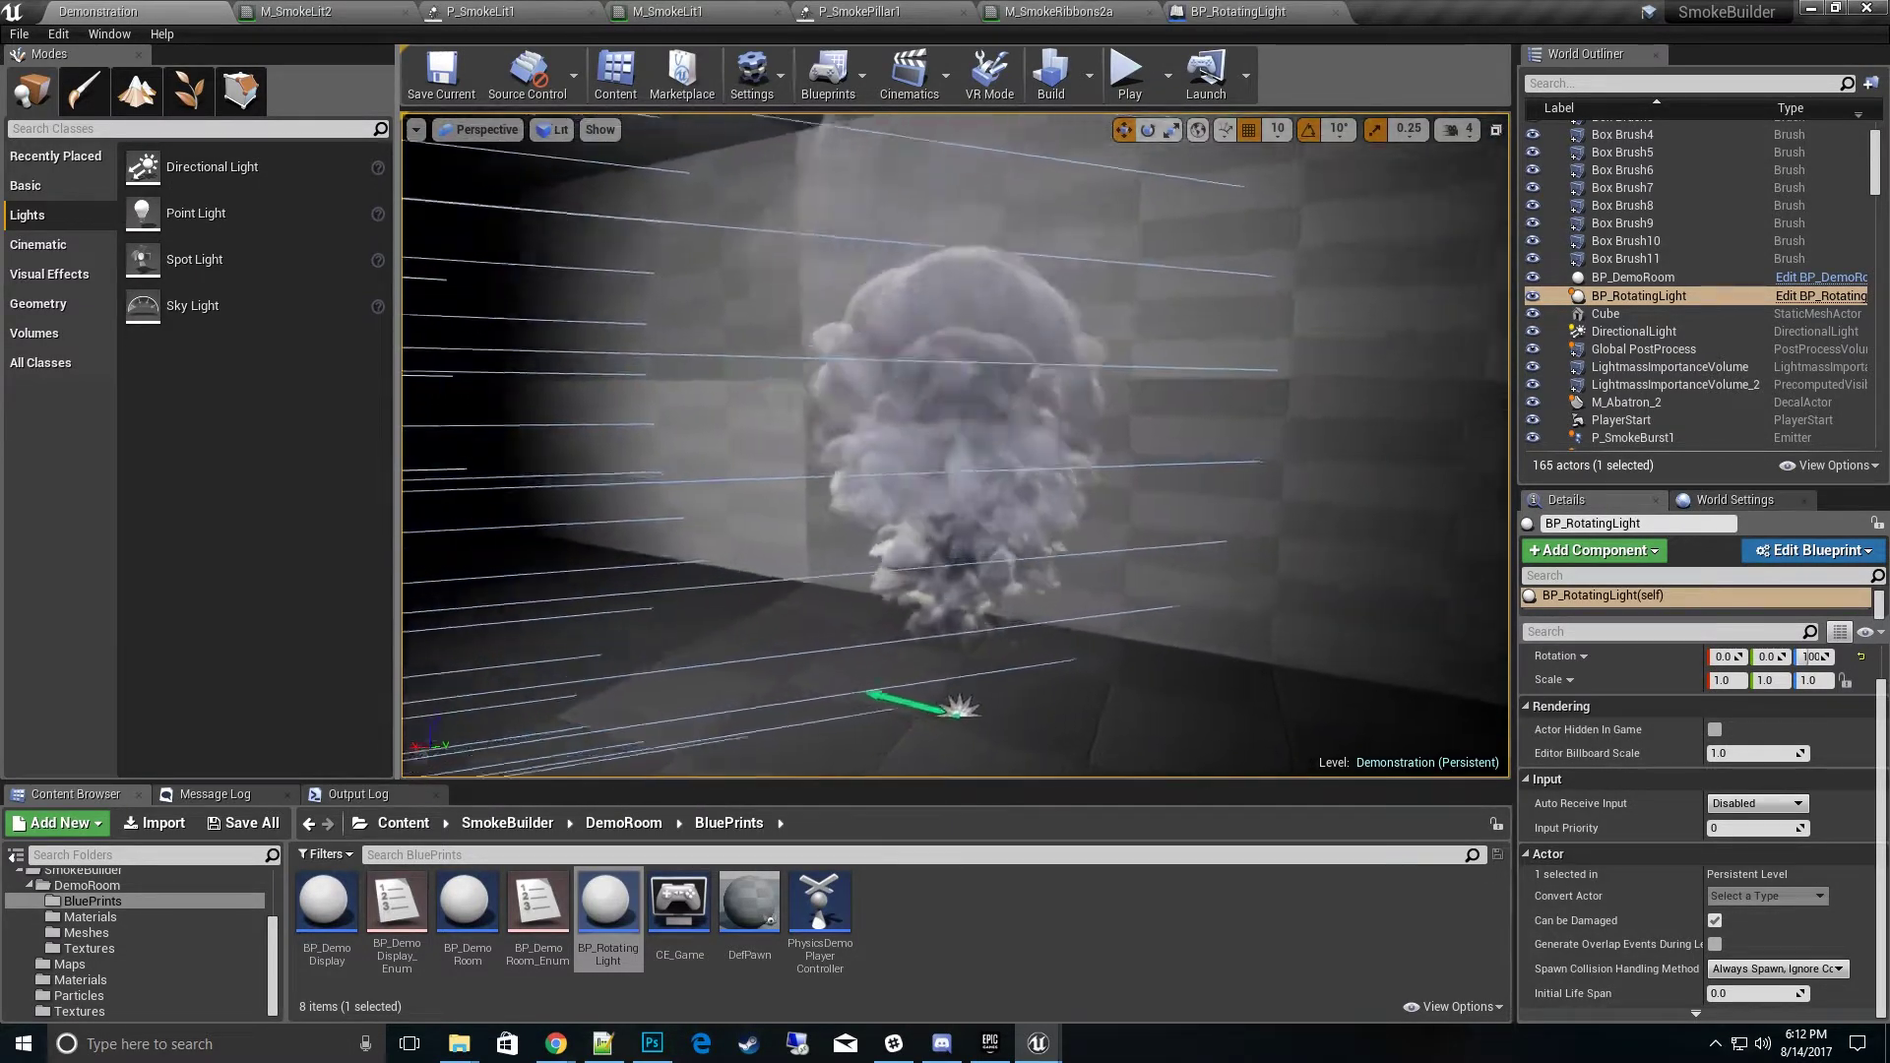
{"action": "left_click", "coordinate": [952, 454]}
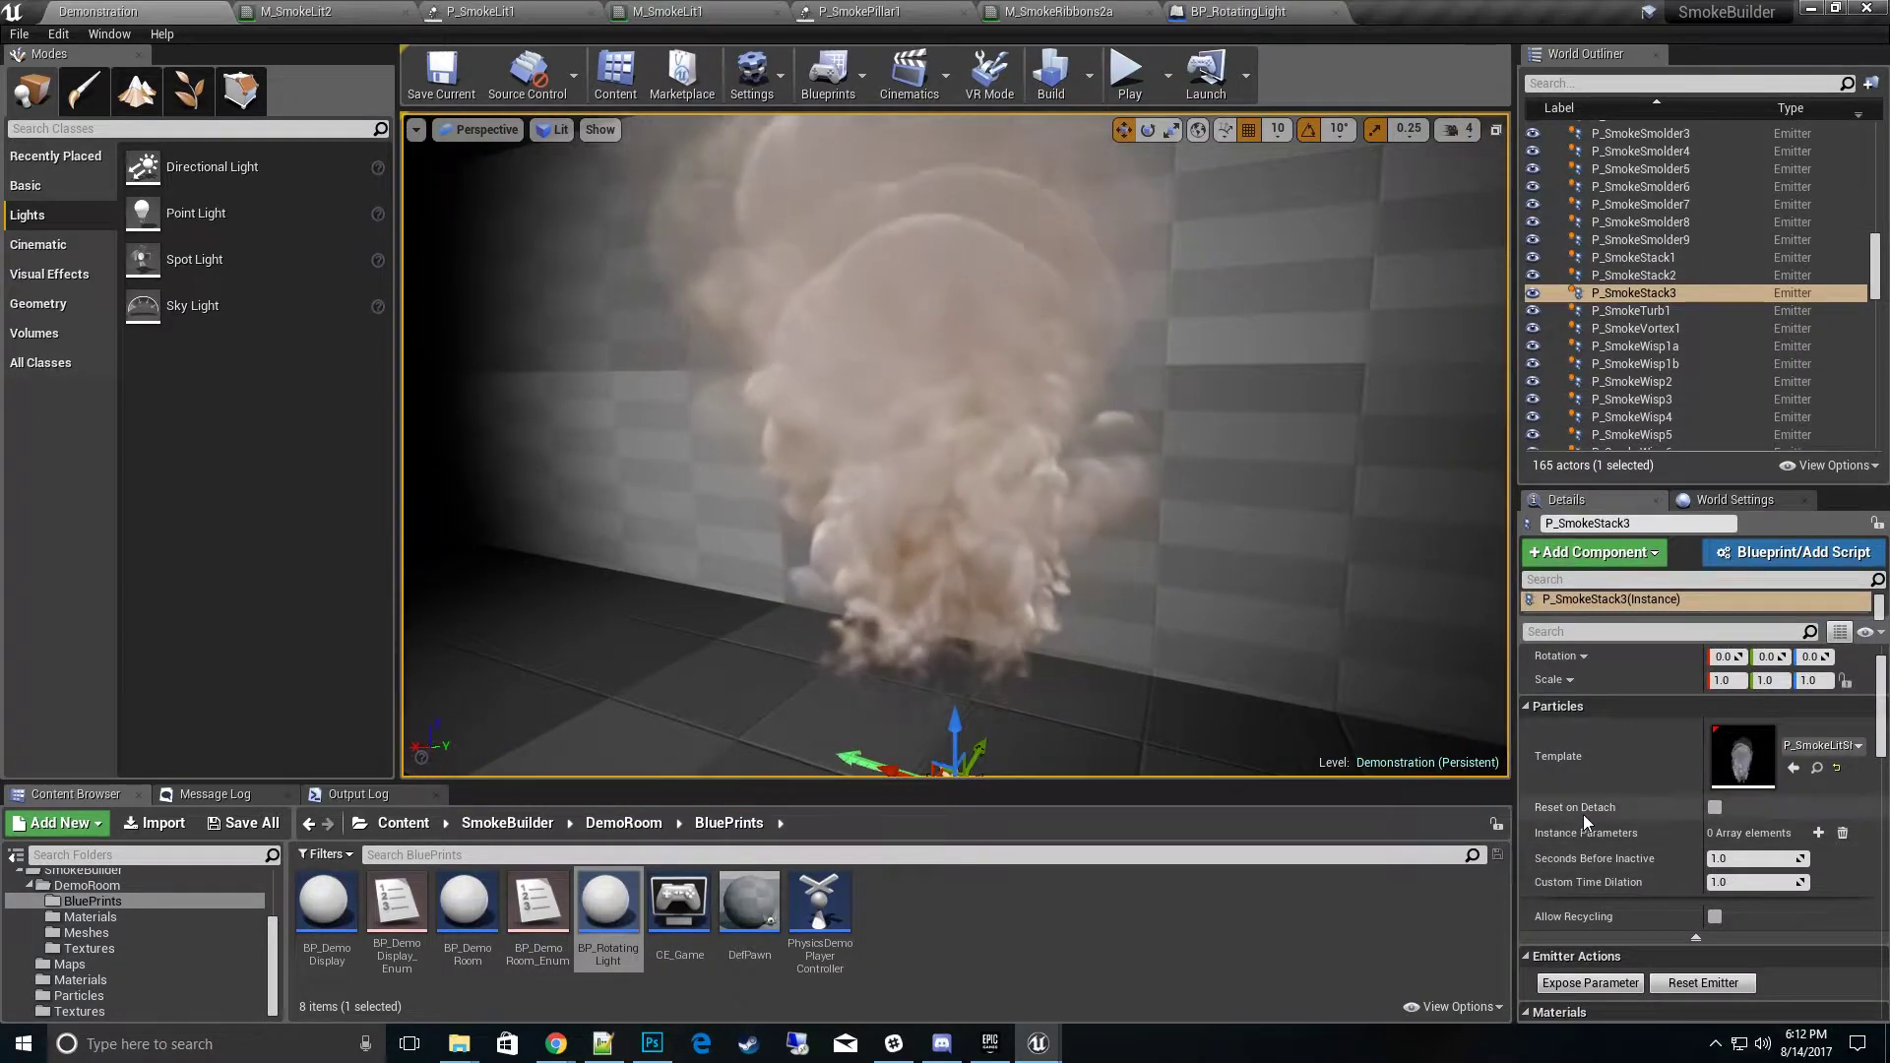
{"action": "scroll", "coordinate": [1661, 783], "scroll_direction": "down", "scroll_amount": 2}
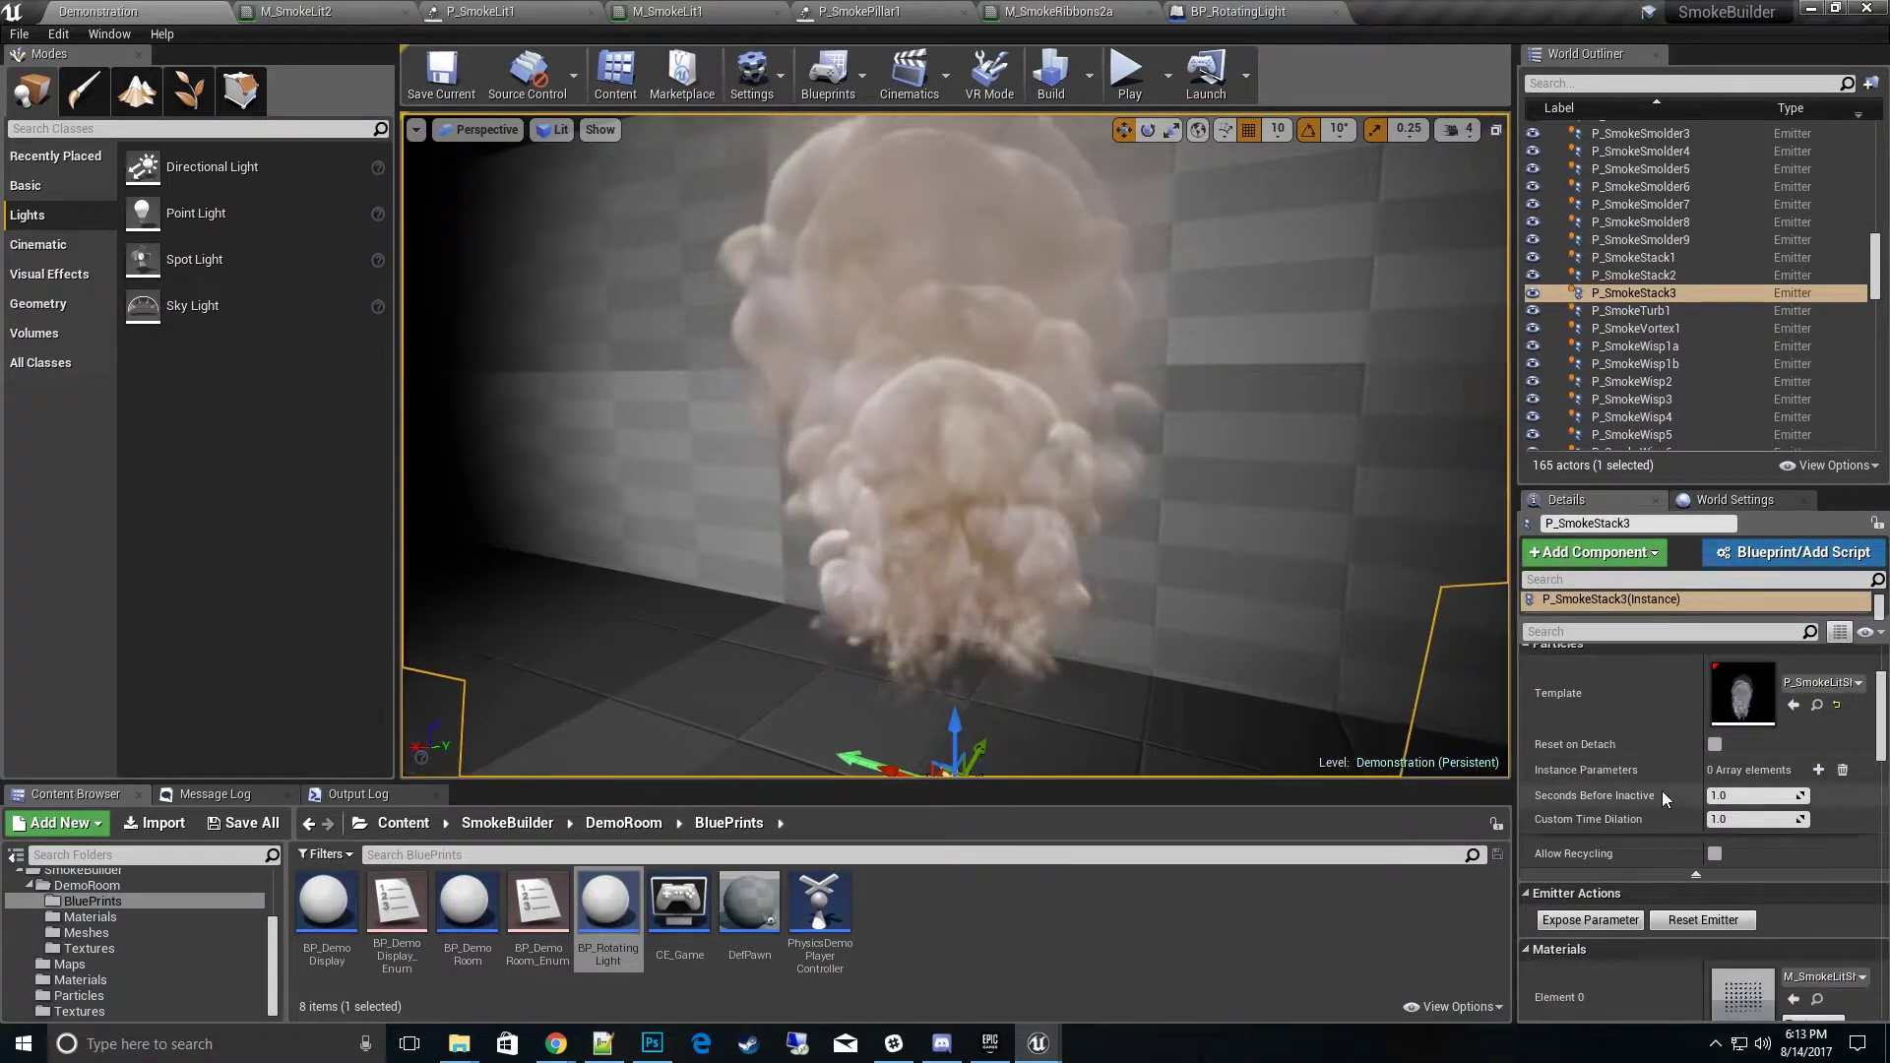
{"action": "scroll", "coordinate": [1661, 789], "scroll_direction": "down", "scroll_amount": 3}
{"action": "scroll", "coordinate": [1653, 801], "scroll_direction": "down", "scroll_amount": 3}
{"action": "scroll", "coordinate": [1654, 801], "scroll_direction": "down", "scroll_amount": 3}
{"action": "scroll", "coordinate": [1649, 809], "scroll_direction": "down", "scroll_amount": 3}
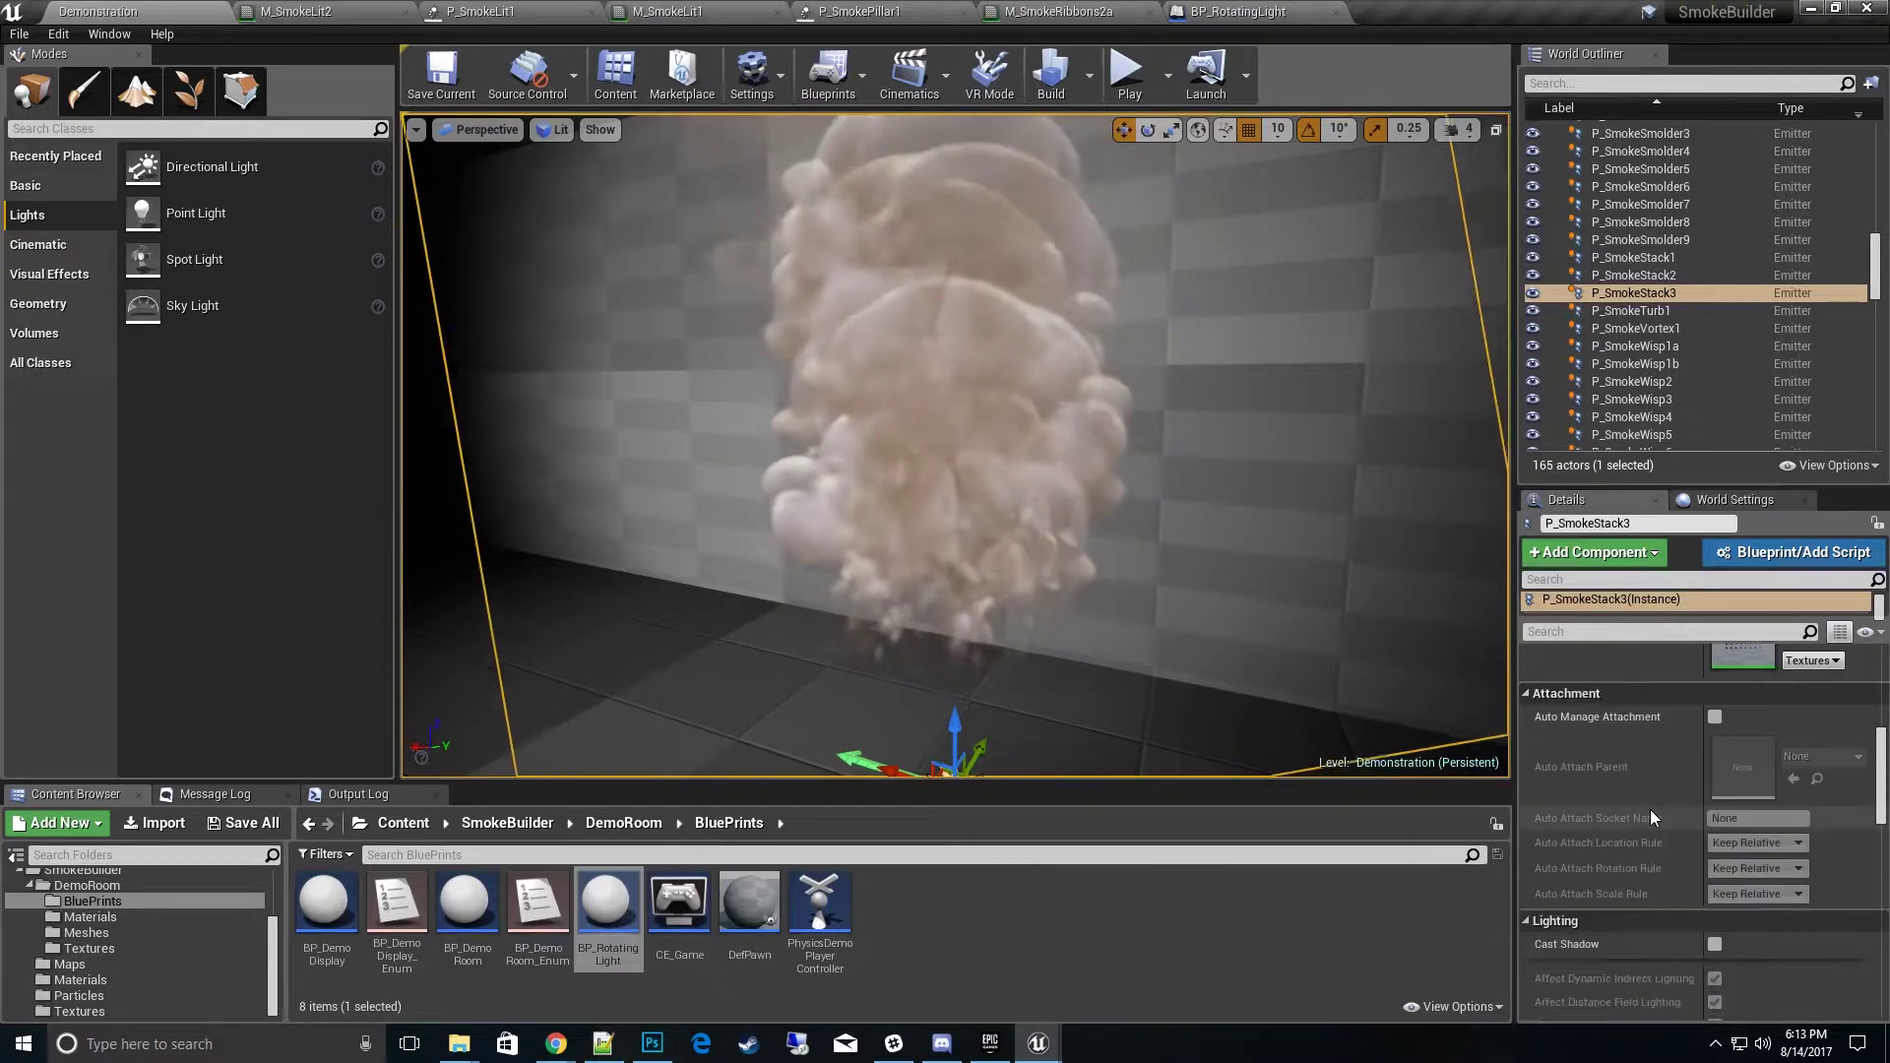
{"action": "scroll", "coordinate": [1649, 809], "scroll_direction": "down", "scroll_amount": 3}
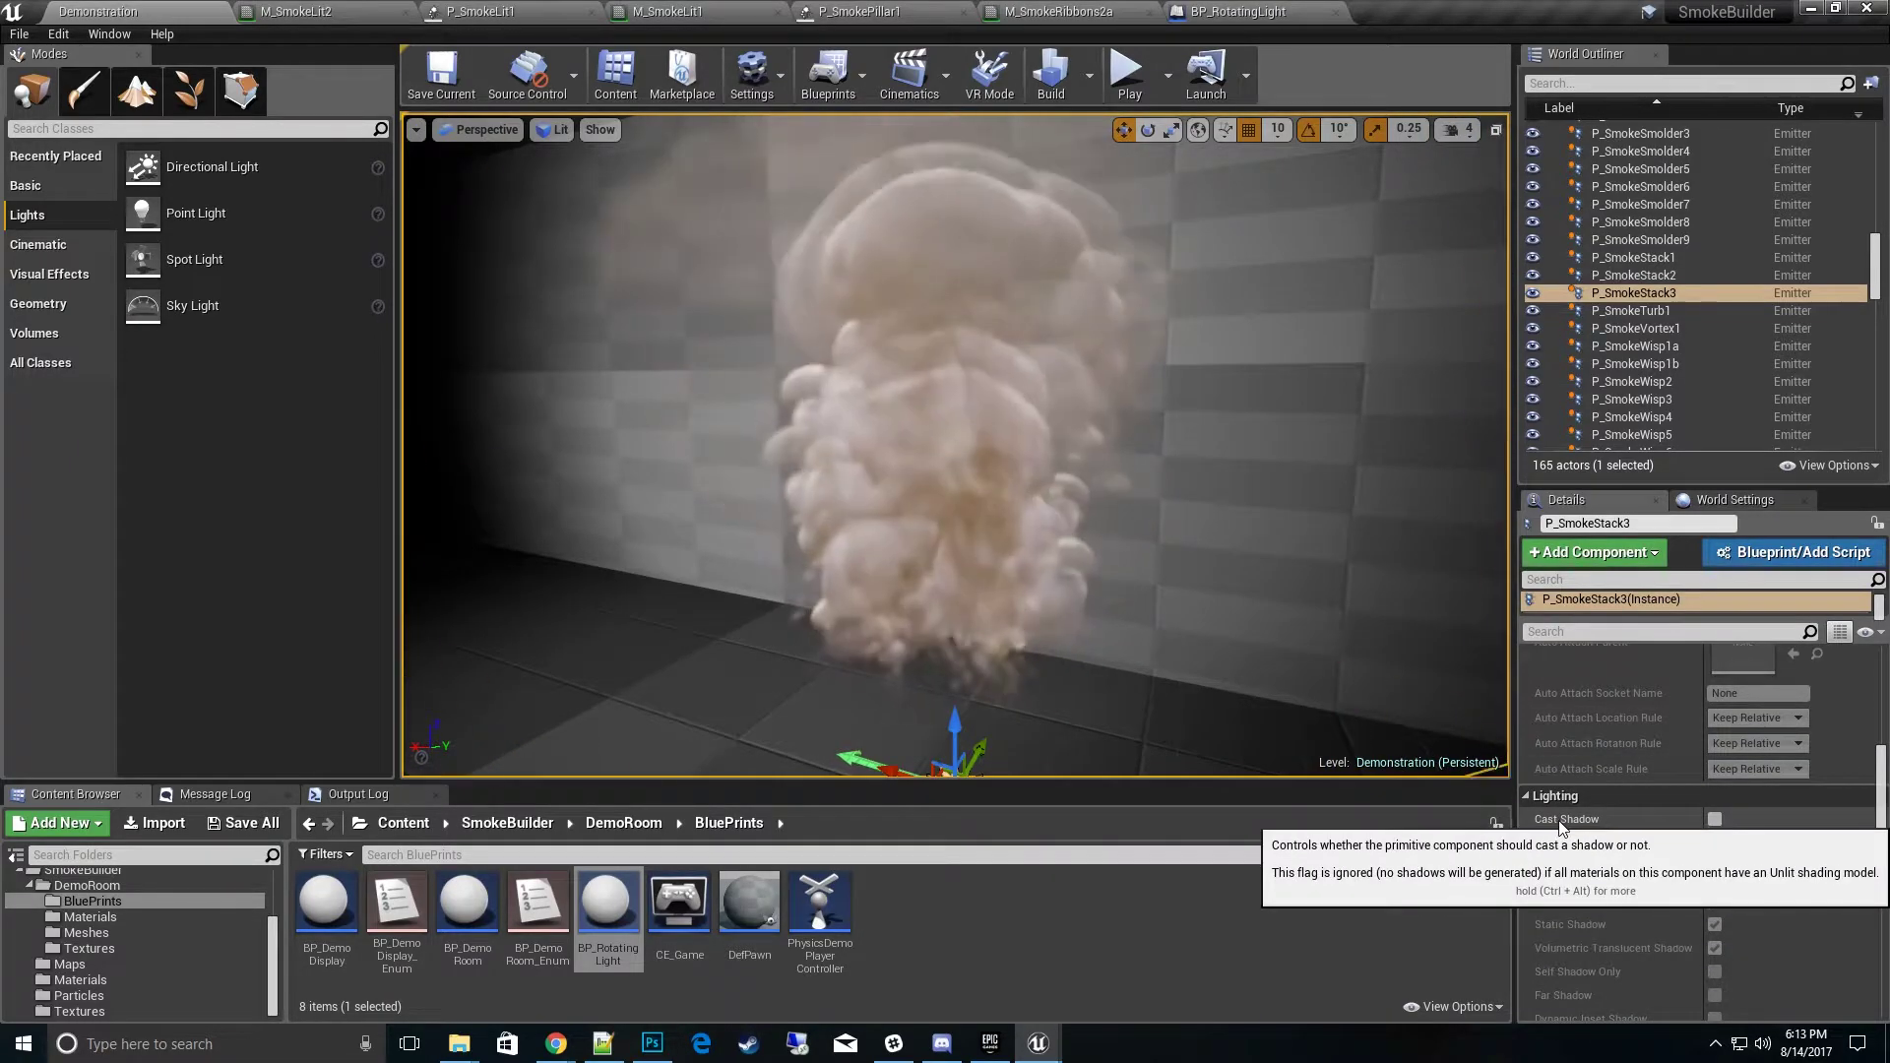
Step: Enable Cast Shadow on P_SmokeStack3 and preview its shadow with the emitter deselected
{"action": "left_click", "coordinate": [1715, 819]}
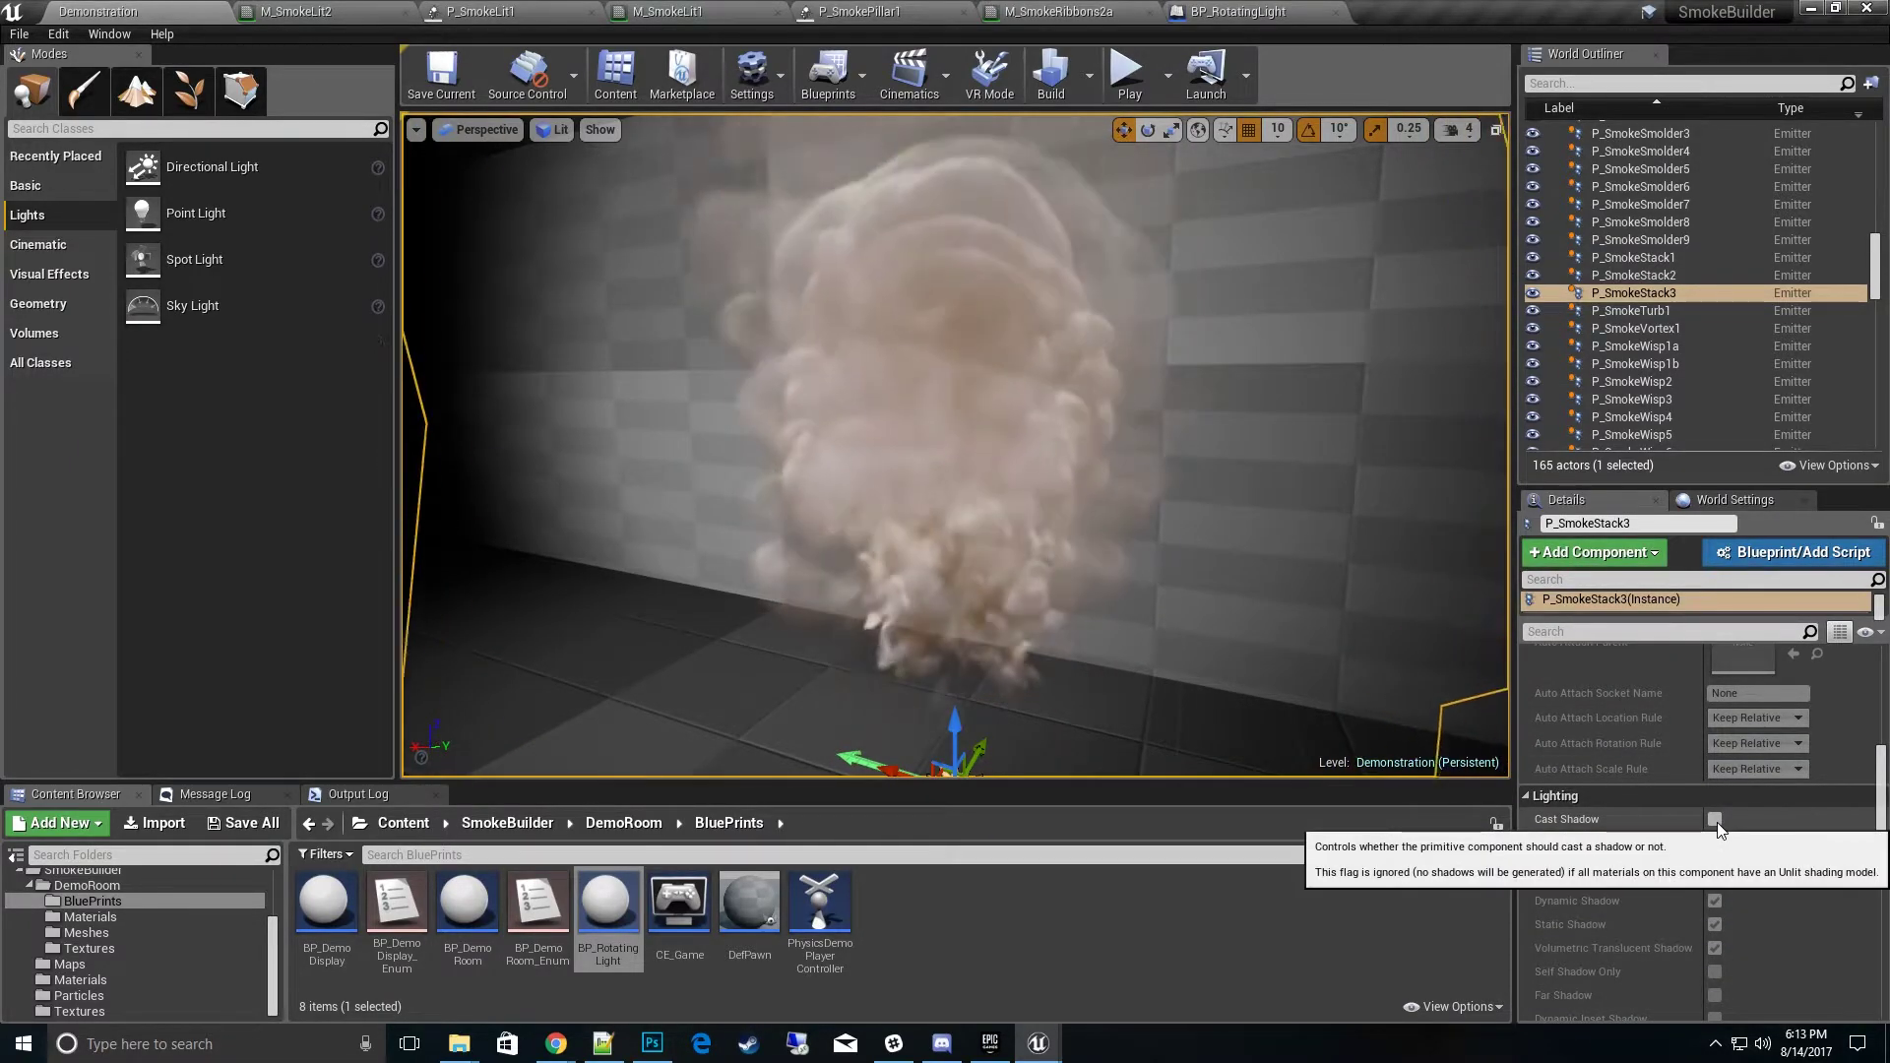
{"action": "left_click", "coordinate": [1716, 822]}
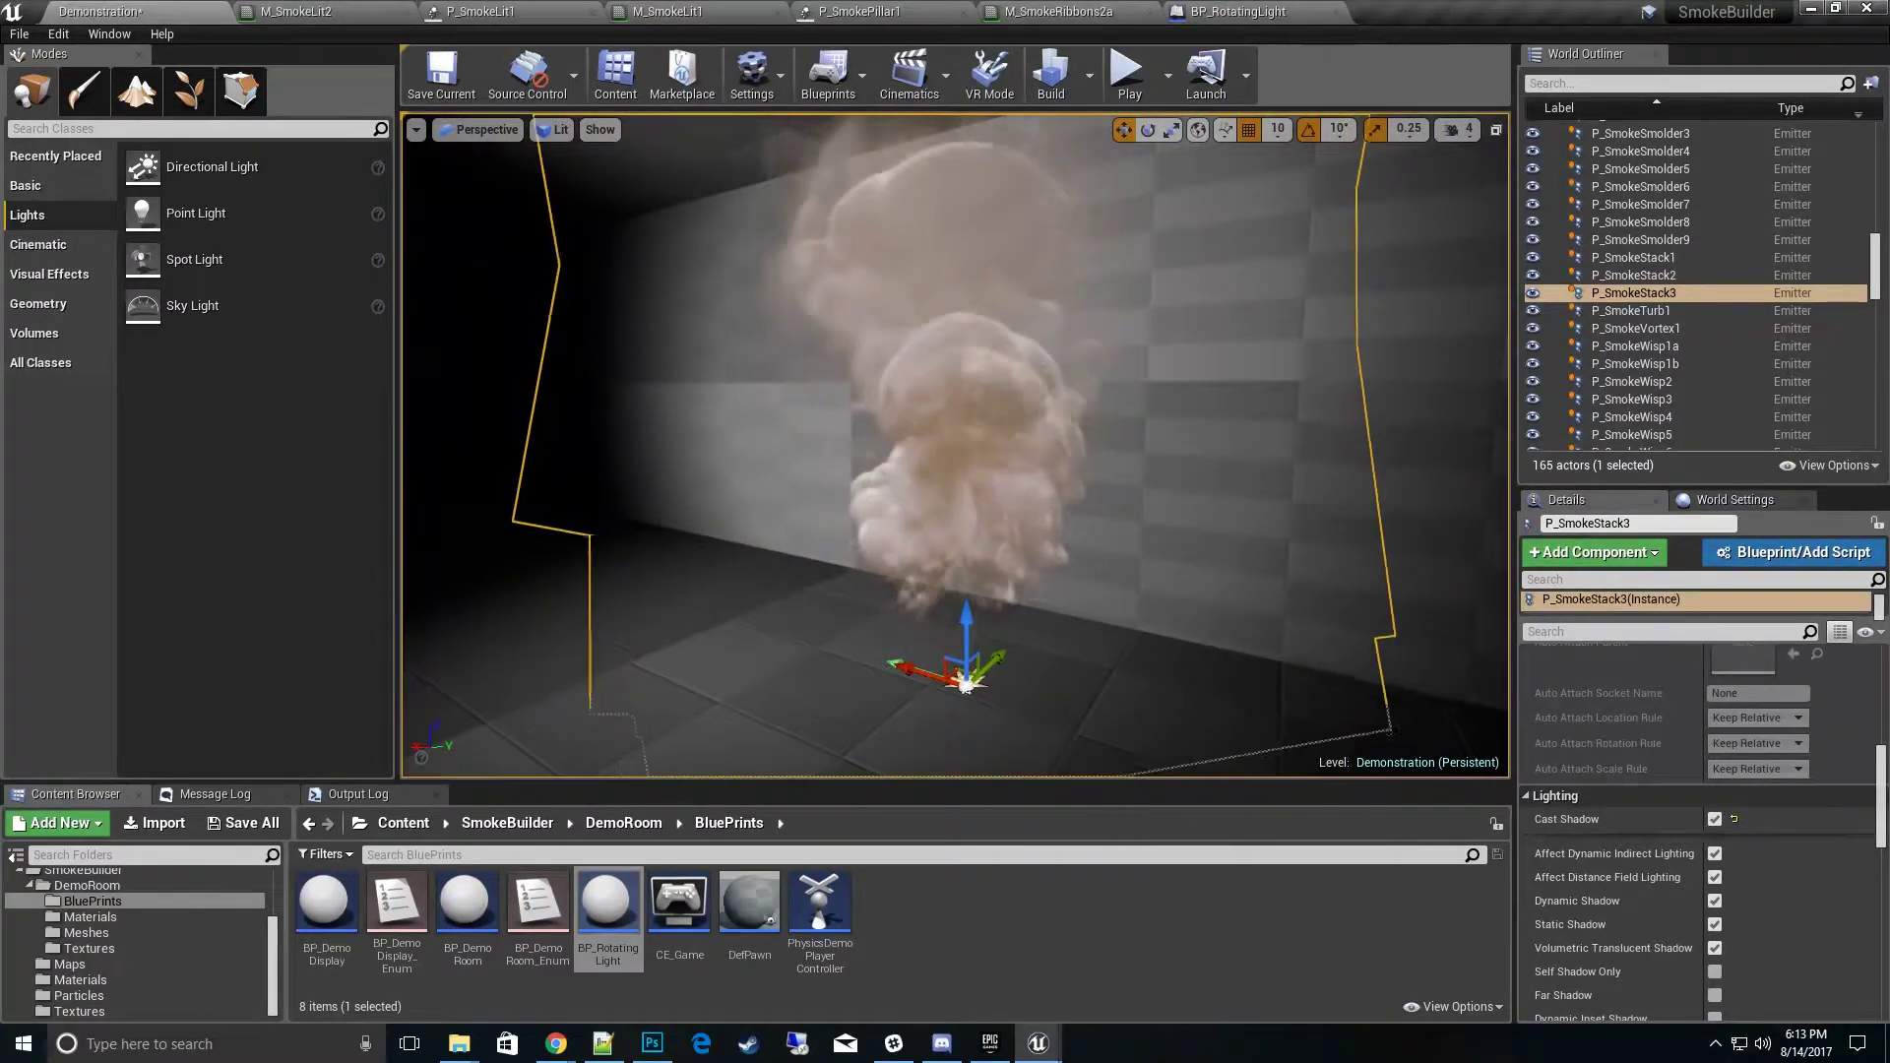
{"action": "left_click", "coordinate": [1224, 628]}
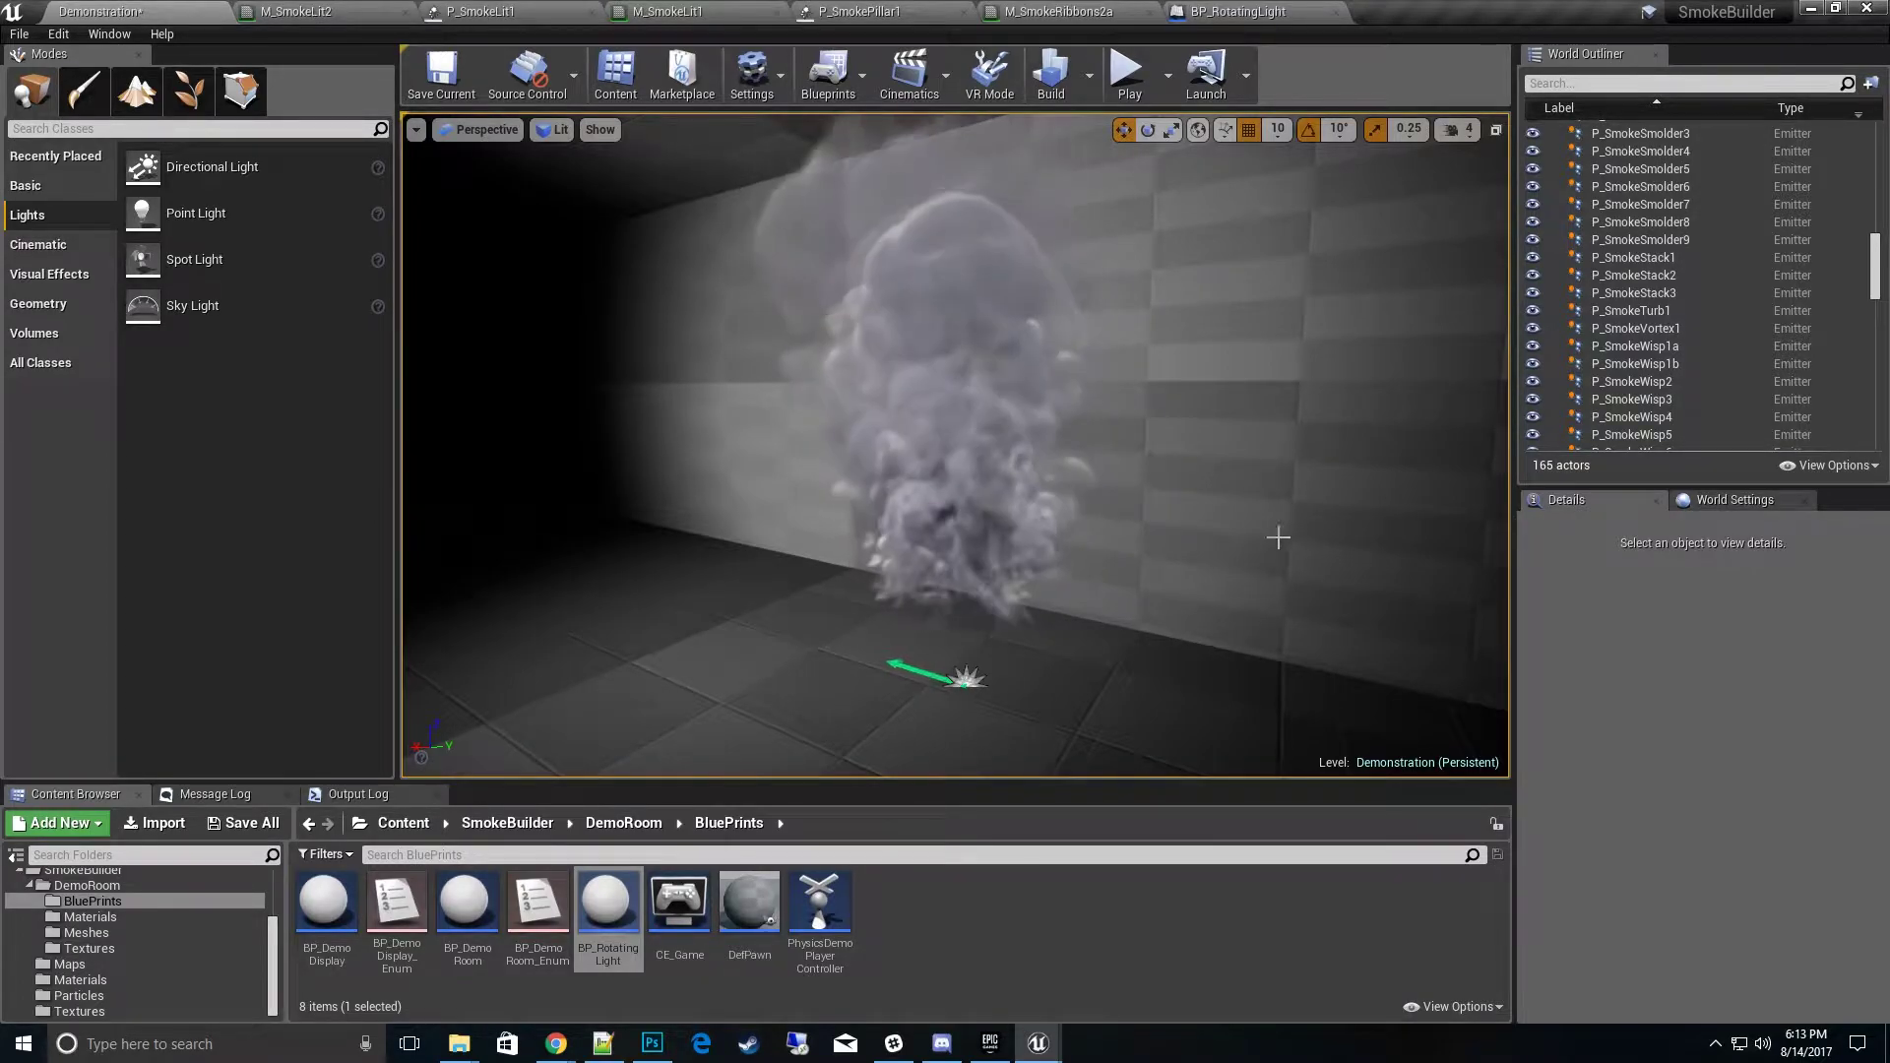
{"action": "left_click", "coordinate": [926, 640]}
Step: Browse to P_SmokeLitShadow1, select its Required module and open the M_SmokeLitShadow1 material
{"action": "key", "text": "ctrl+b"}
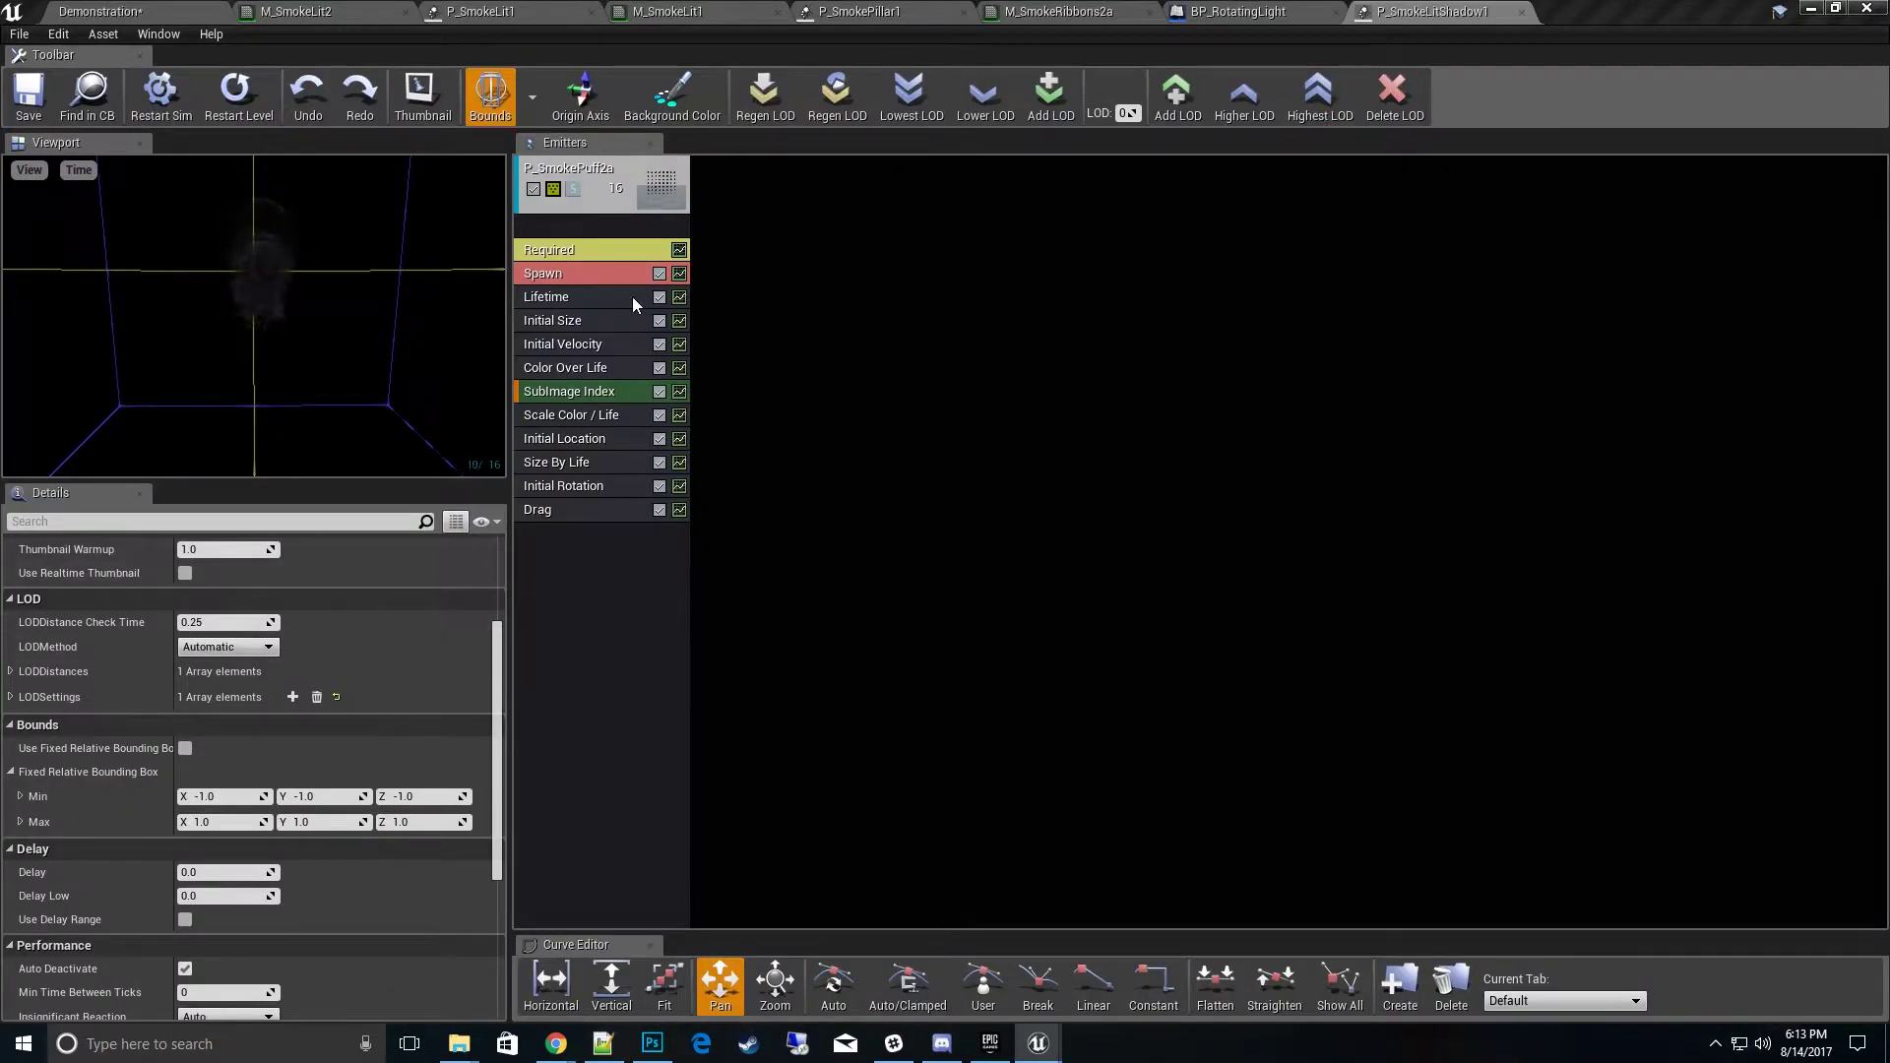
{"action": "left_click", "coordinate": [598, 252]}
{"action": "scroll", "coordinate": [206, 598], "scroll_direction": "up", "scroll_amount": 2}
{"action": "scroll", "coordinate": [206, 598], "scroll_direction": "up", "scroll_amount": 3}
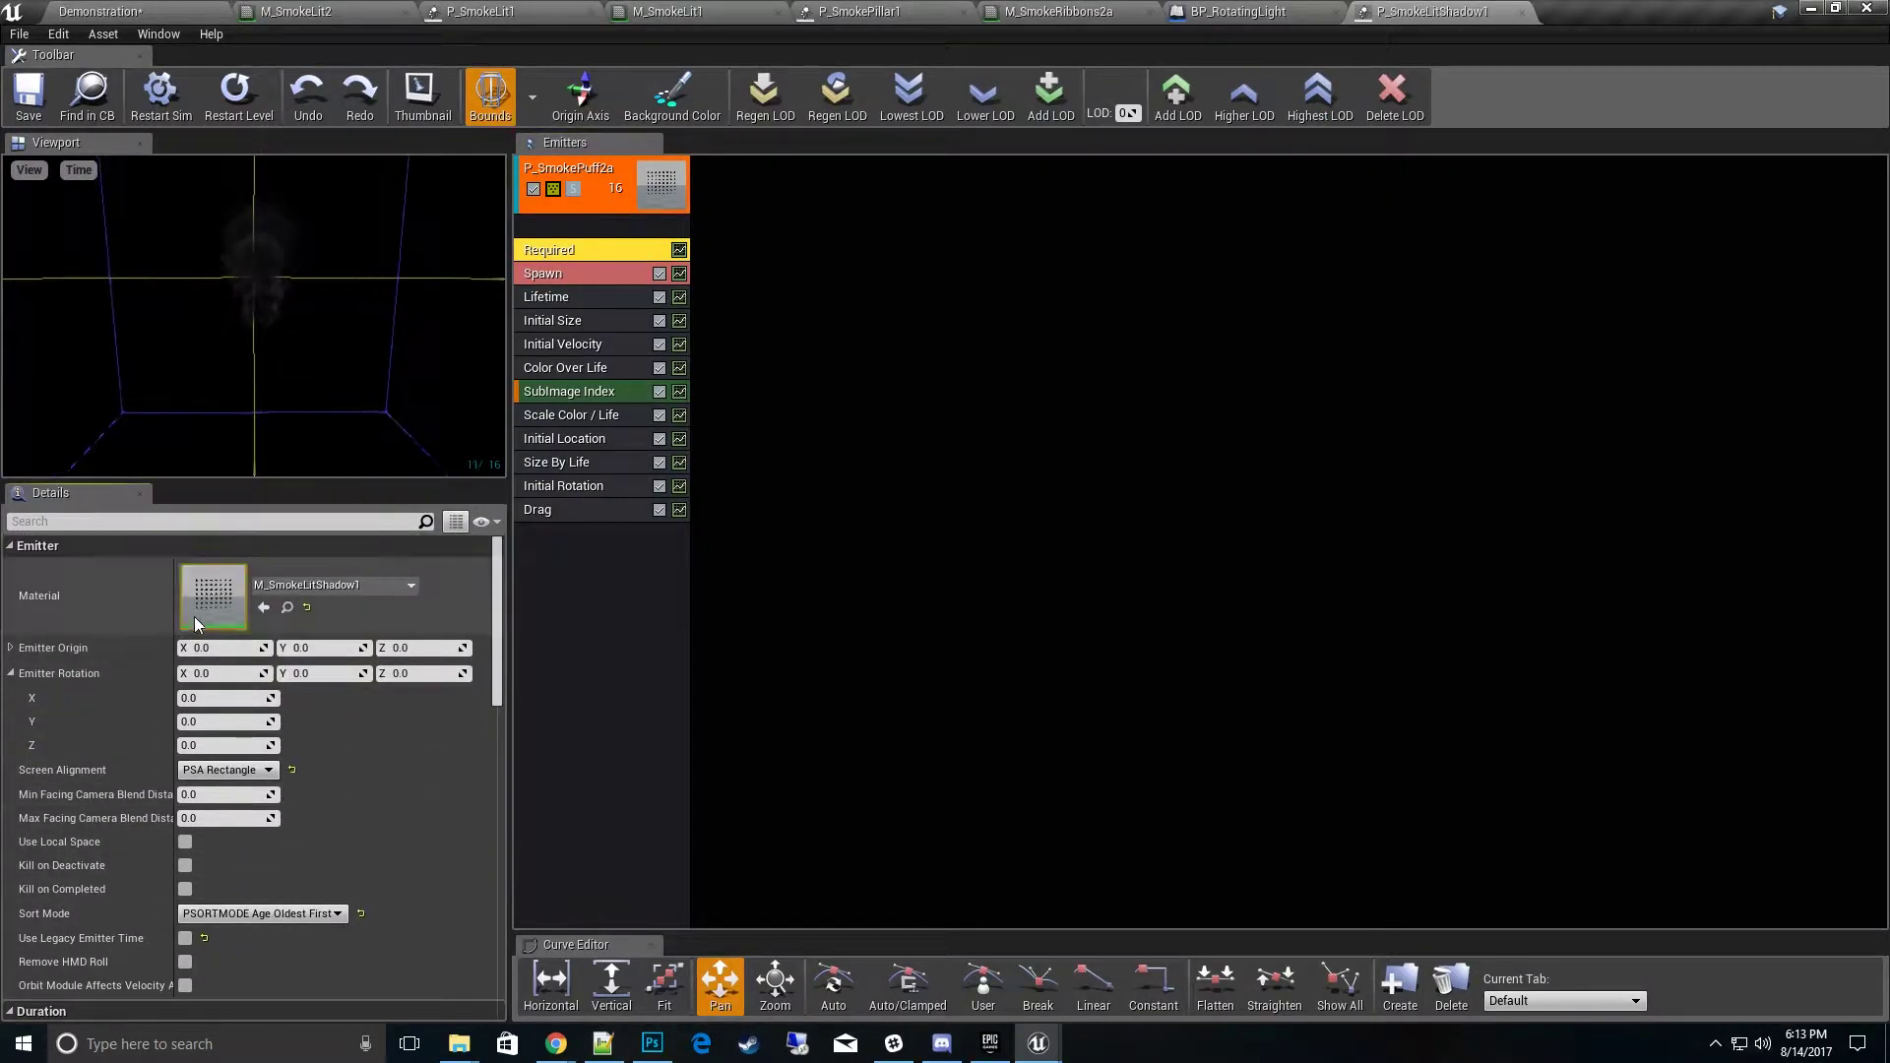
{"action": "scroll", "coordinate": [206, 598], "scroll_direction": "up", "scroll_amount": 1}
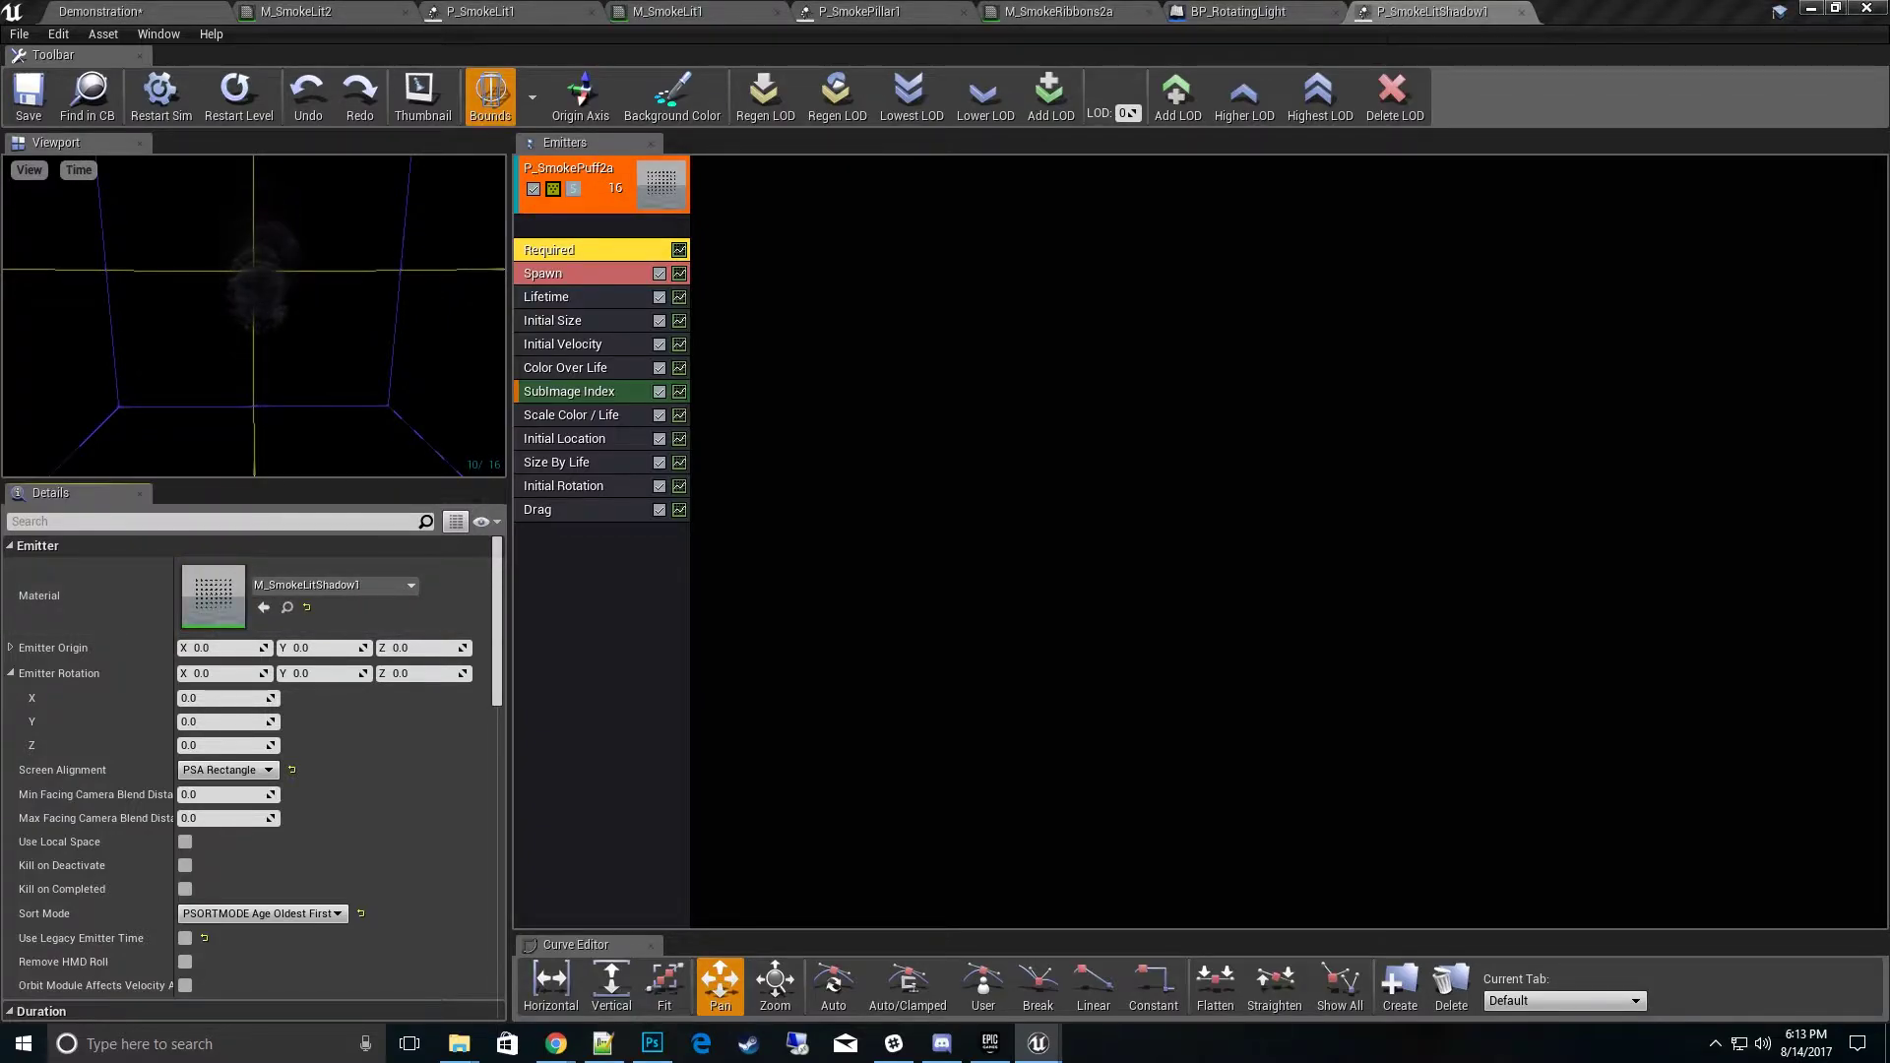
{"action": "left_click_drag", "start_coordinate": [915, 44], "coordinate": [895, 12]}
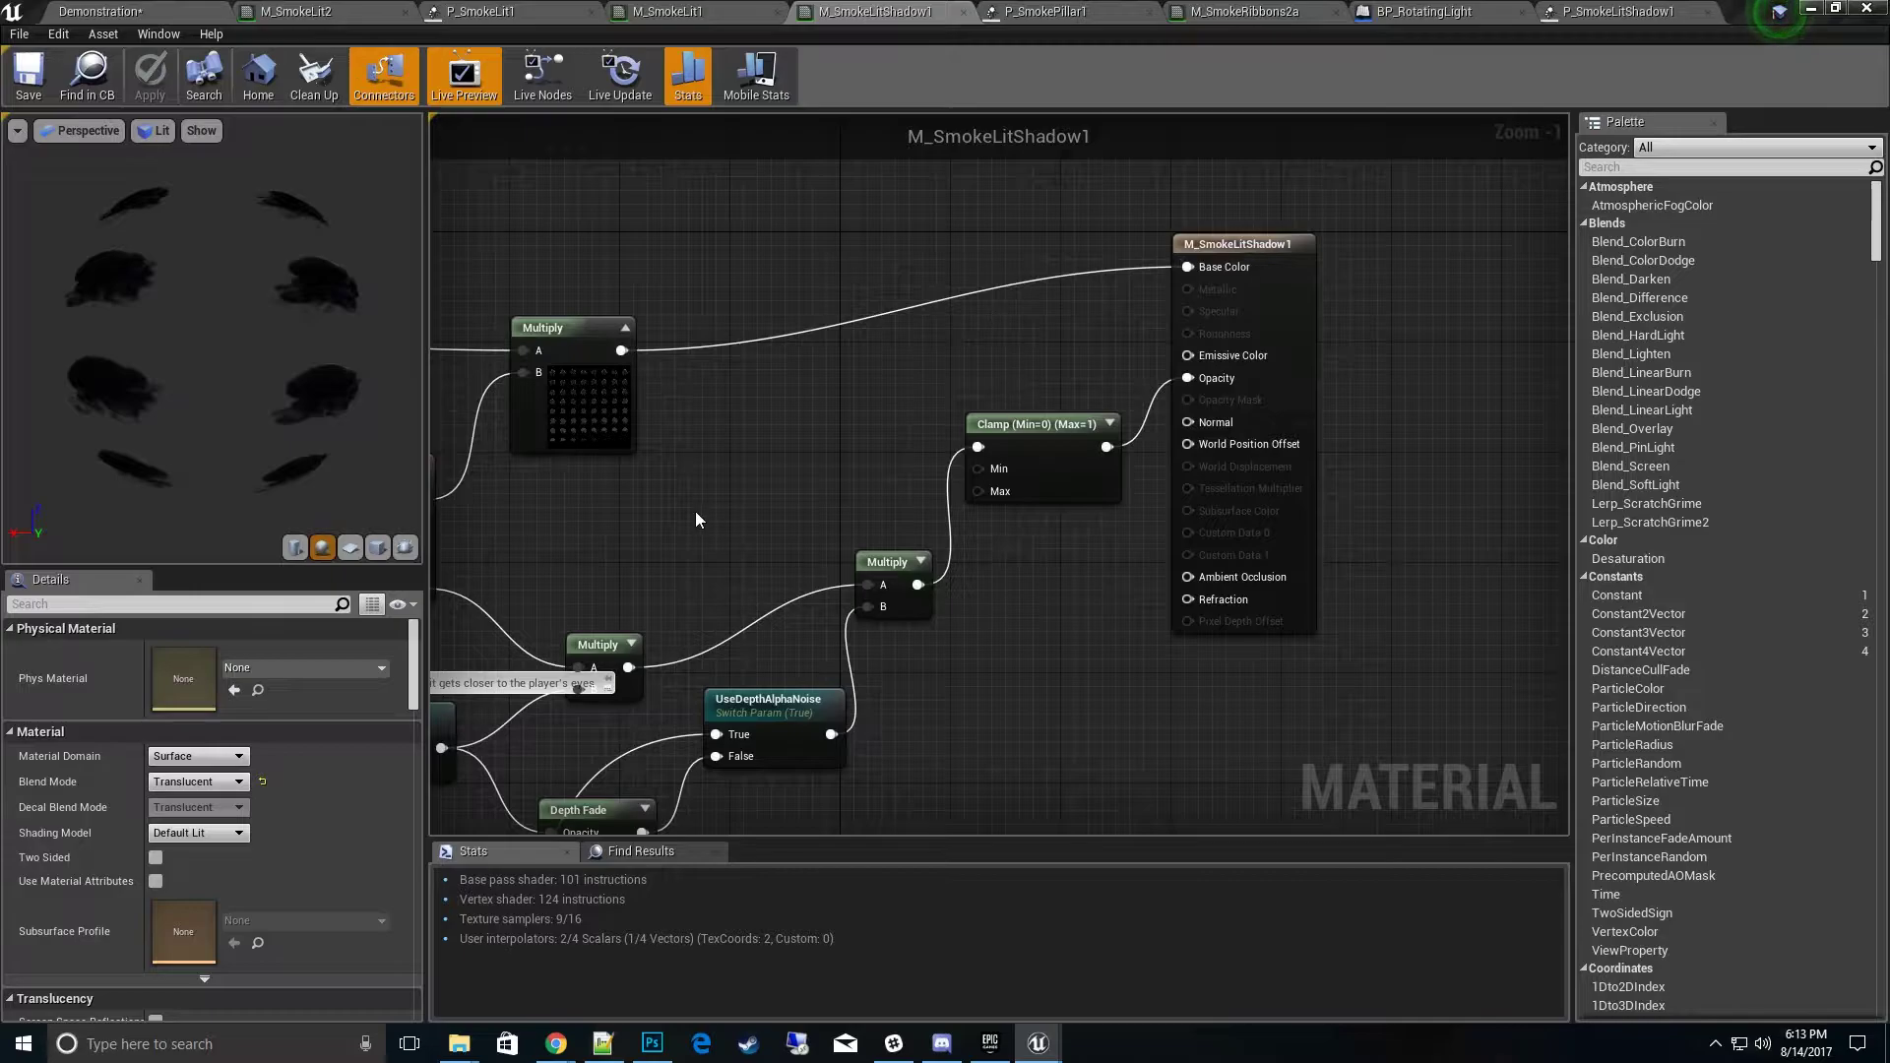
Step: Follow the opacity chain and wire the lower Multiply directly into the Clamp input
{"action": "mouse_move", "coordinate": [695, 519]}
{"action": "right_mouse_down"}
{"action": "mouse_move", "coordinate": [1038, 632]}
{"action": "mouse_move", "coordinate": [980, 830]}
{"action": "right_mouse_up"}
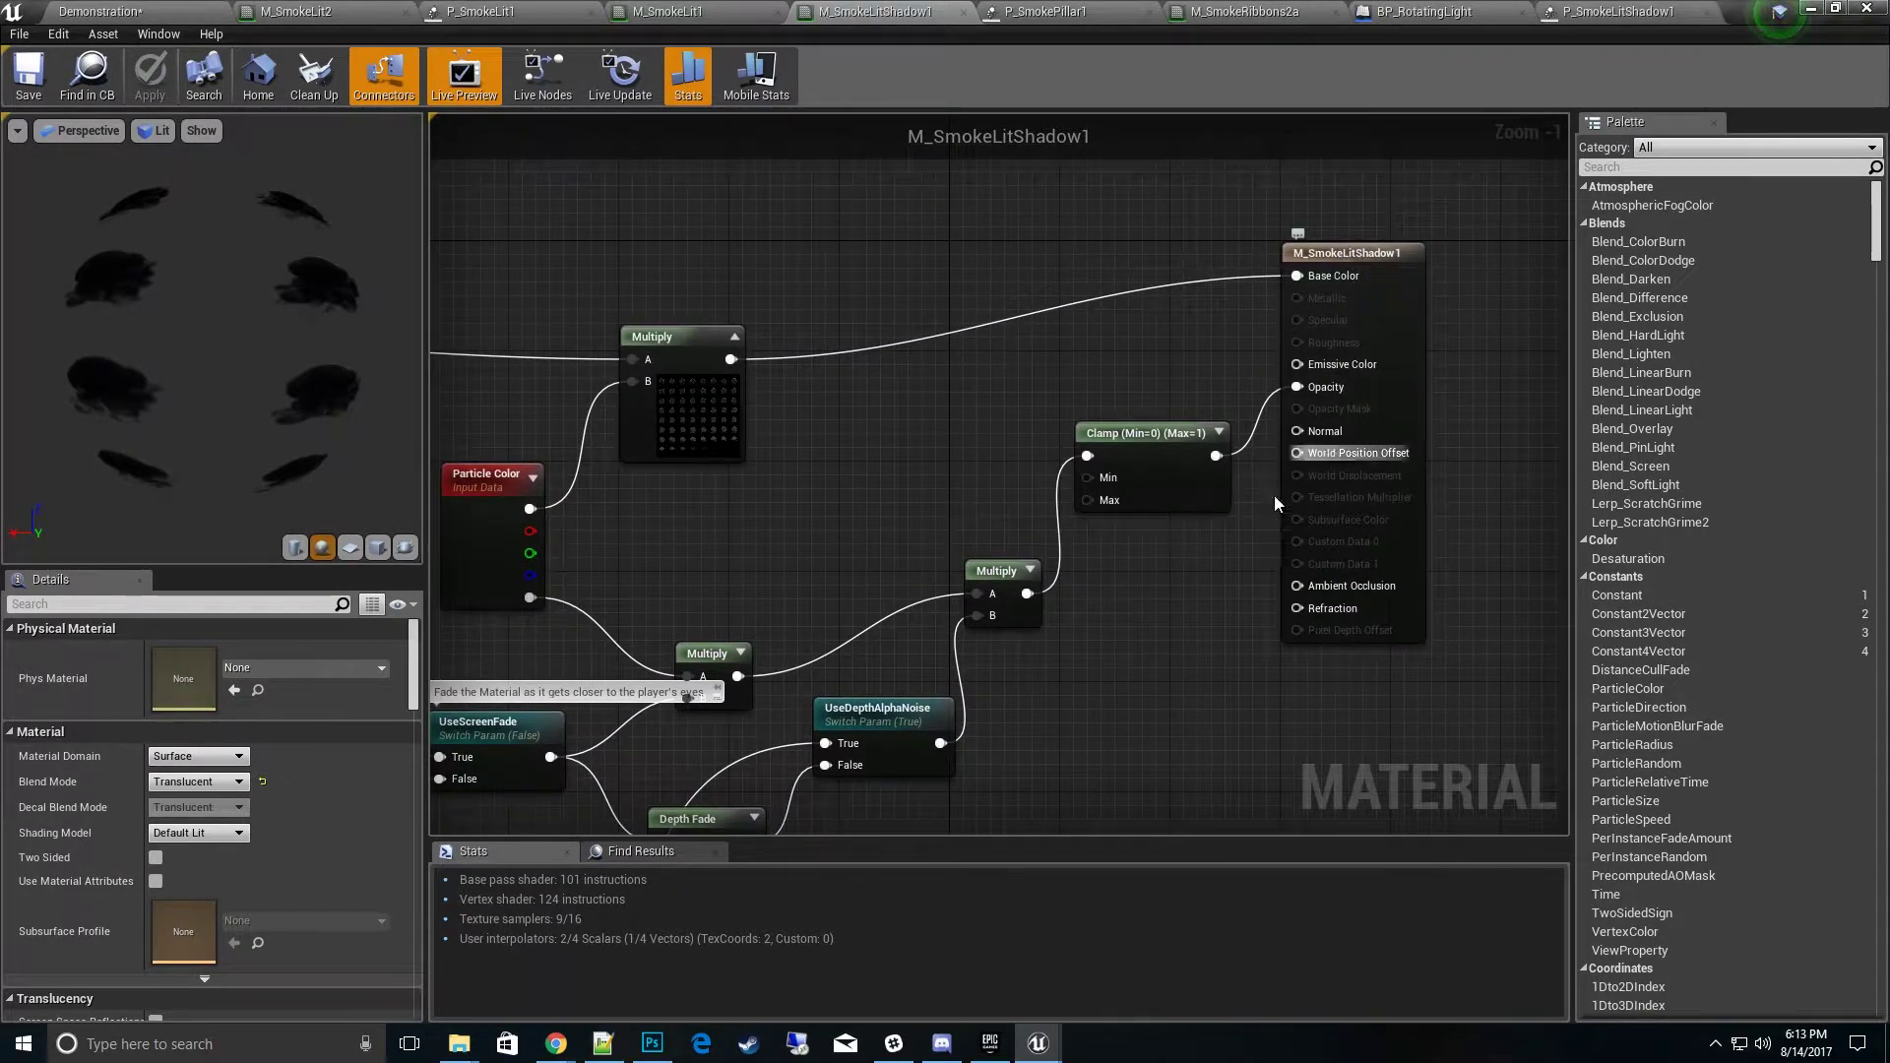
{"action": "right_click_drag", "start_coordinate": [1273, 500], "coordinate": [1397, 393]}
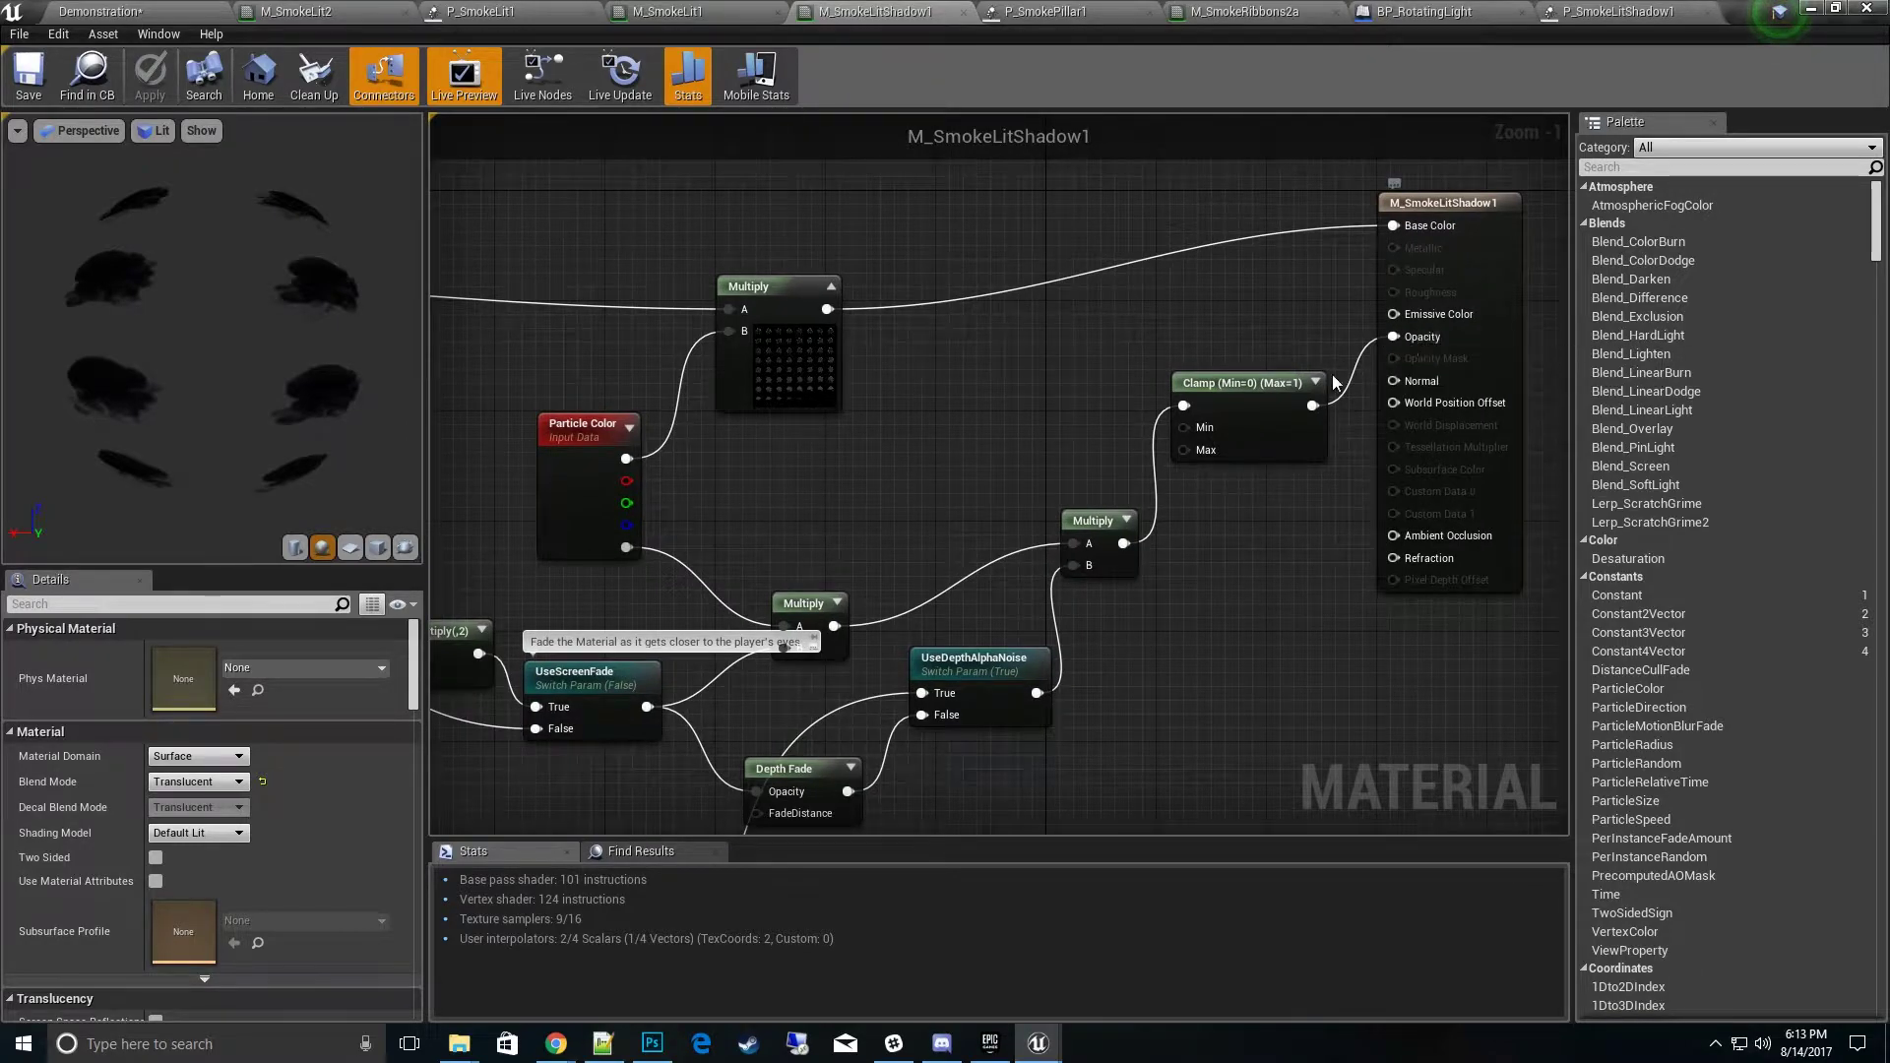
{"action": "right_click_drag", "start_coordinate": [1126, 673], "coordinate": [1212, 591]}
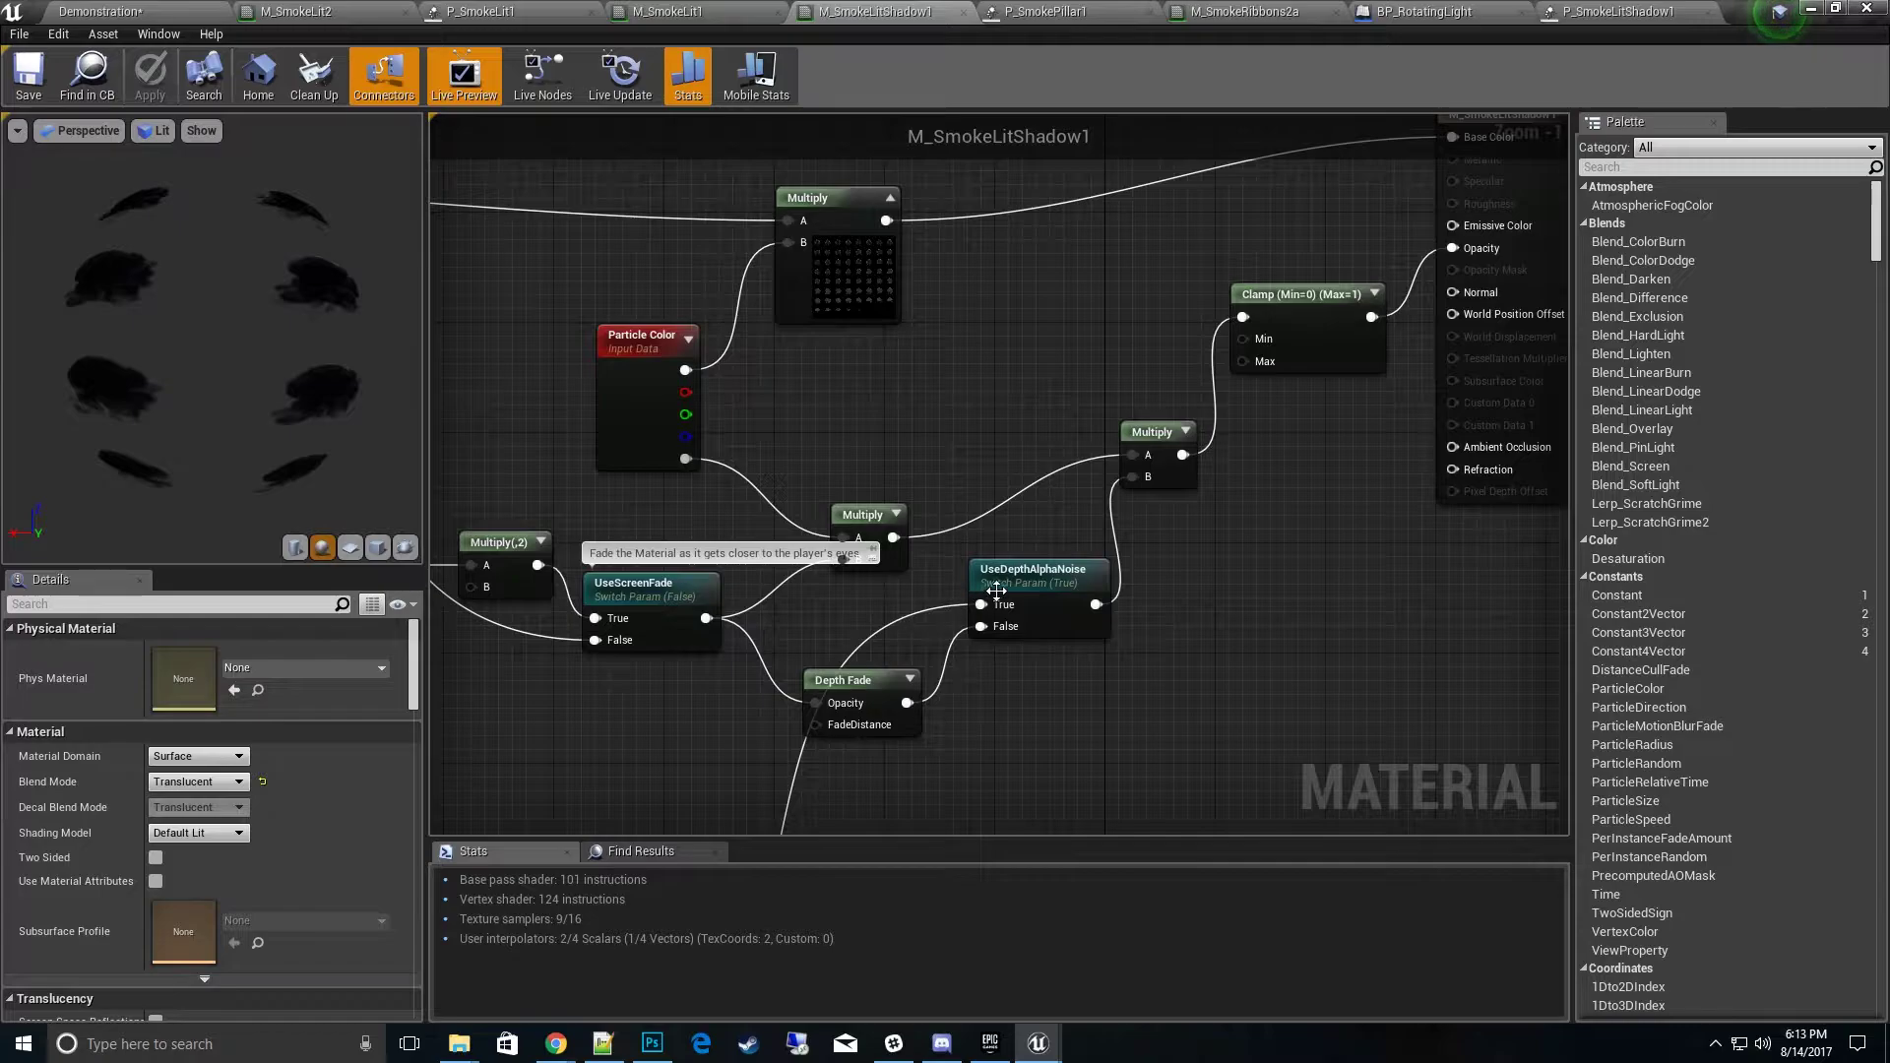
{"action": "right_click_drag", "start_coordinate": [1043, 603], "coordinate": [1127, 646]}
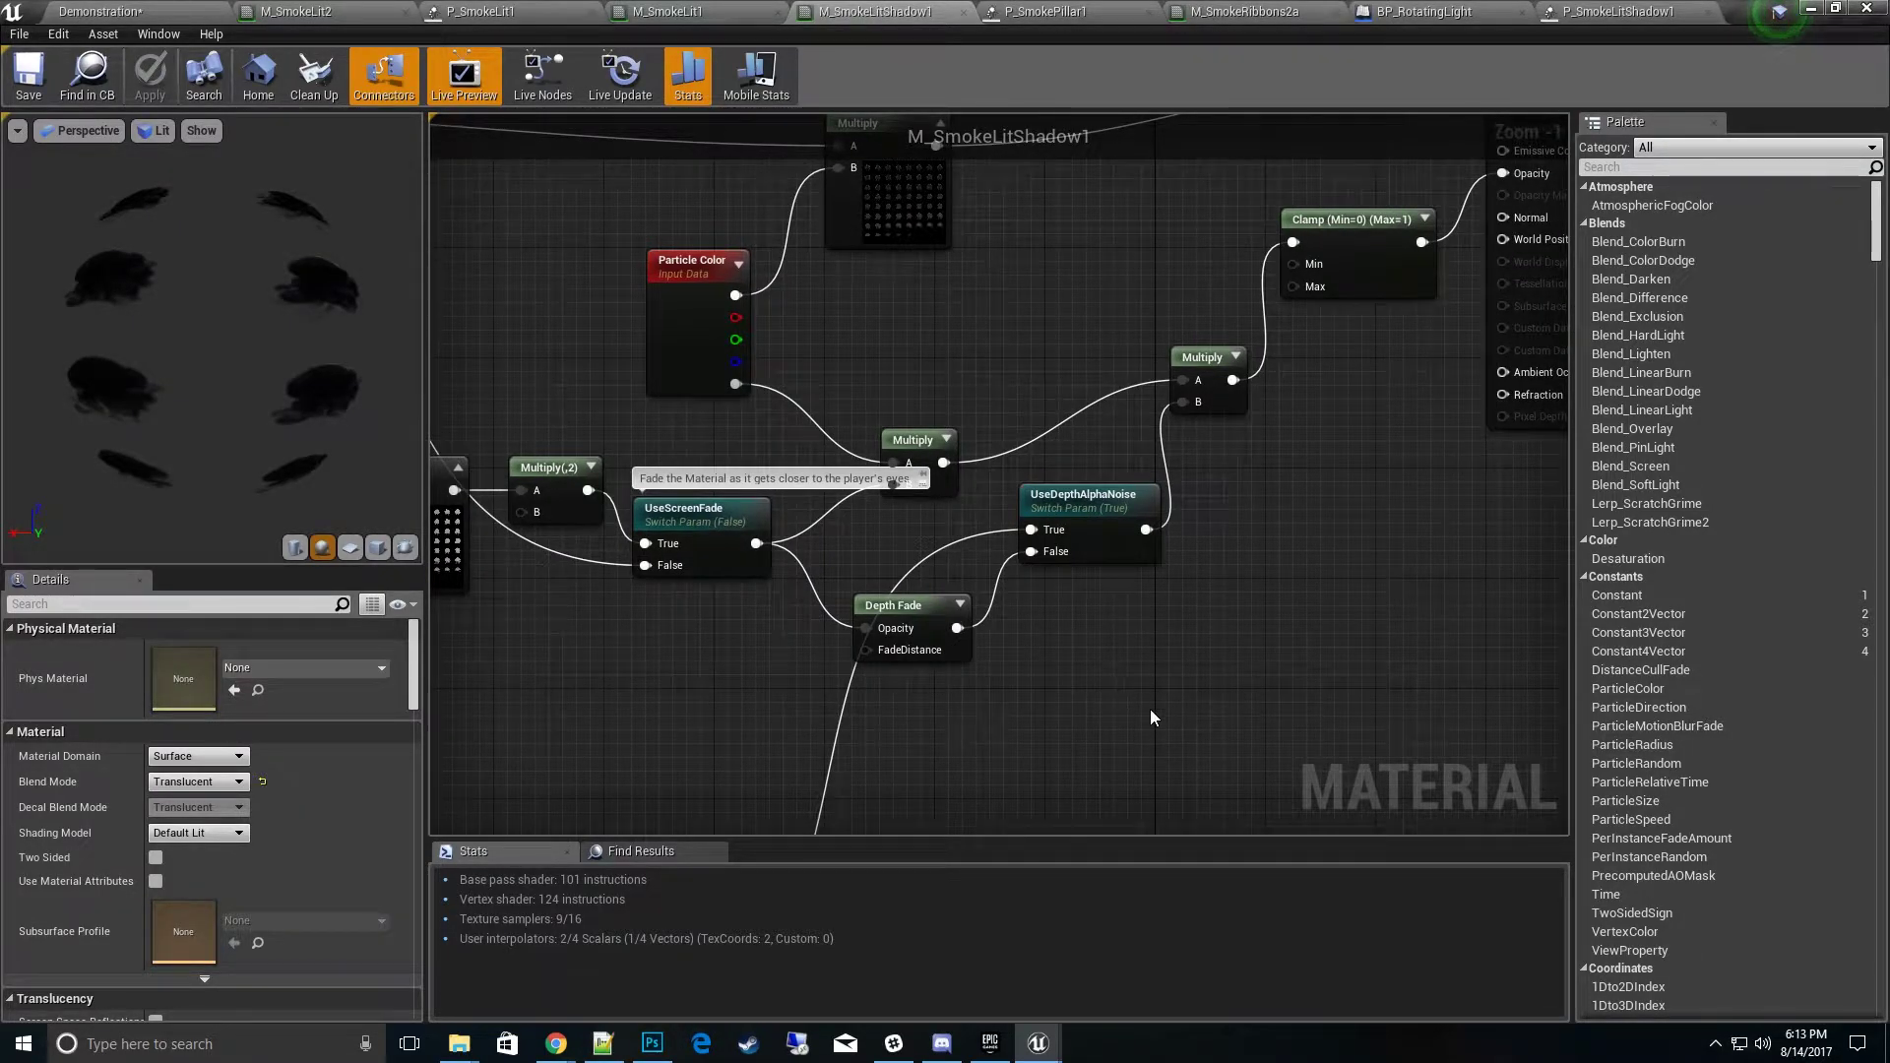
{"action": "right_click_drag", "start_coordinate": [1149, 709], "coordinate": [1083, 633]}
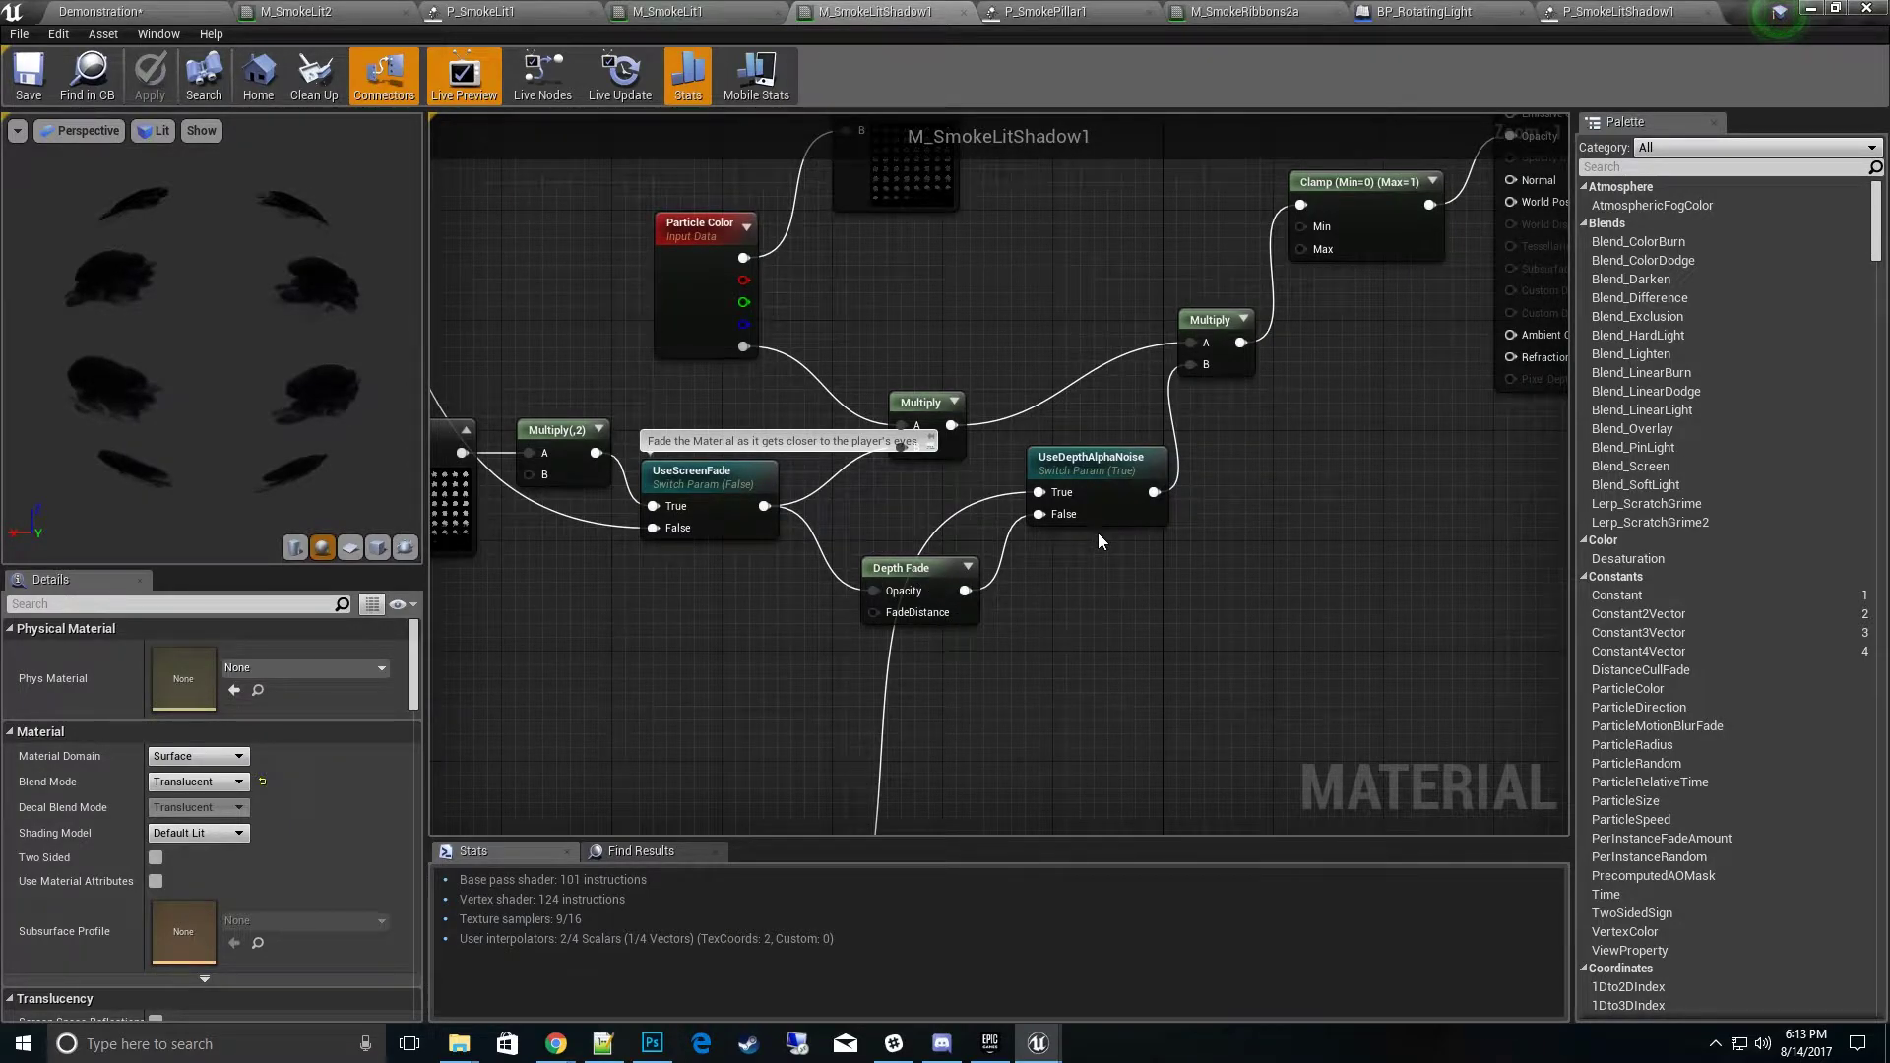
{"action": "mouse_move", "coordinate": [1171, 623]}
{"action": "right_mouse_down"}
{"action": "mouse_move", "coordinate": [1174, 771]}
{"action": "mouse_move", "coordinate": [1222, 734]}
{"action": "right_mouse_up"}
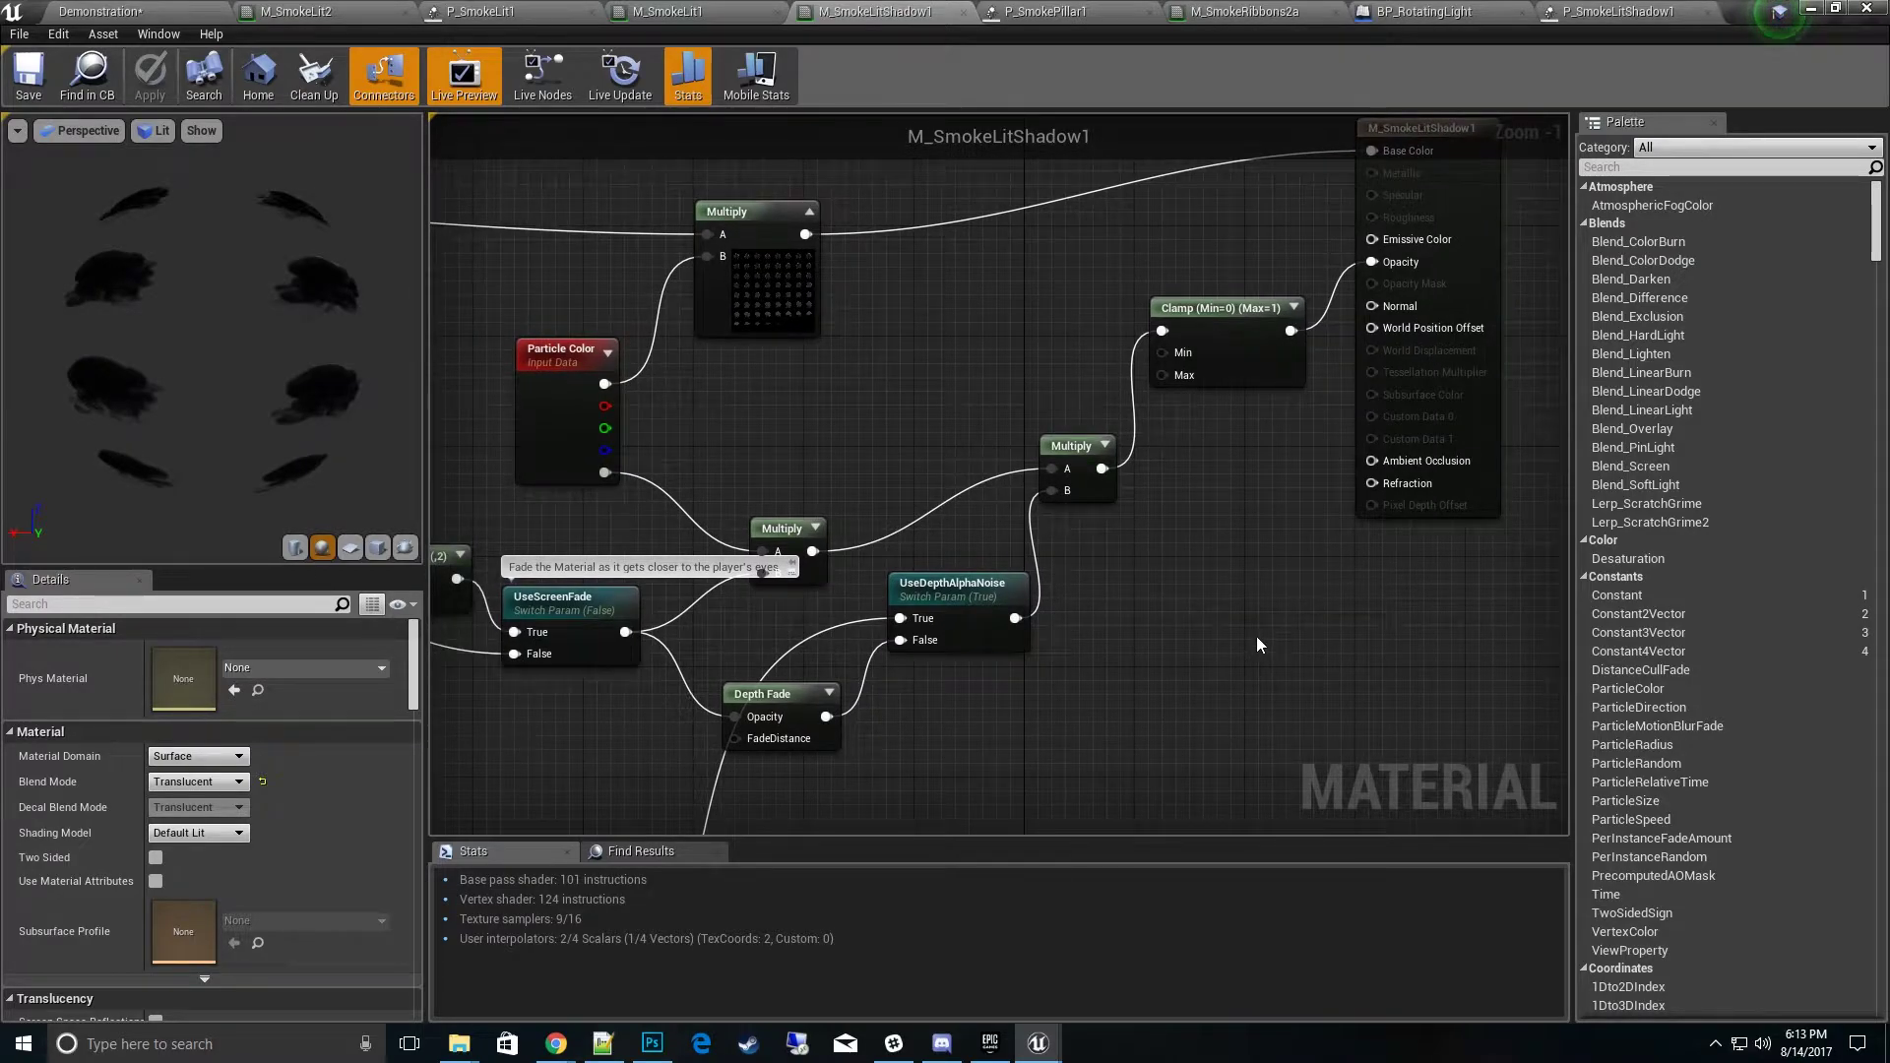
{"action": "mouse_move", "coordinate": [1200, 718]}
{"action": "right_mouse_down"}
{"action": "mouse_move", "coordinate": [1262, 638]}
{"action": "mouse_move", "coordinate": [1184, 644]}
{"action": "right_mouse_up"}
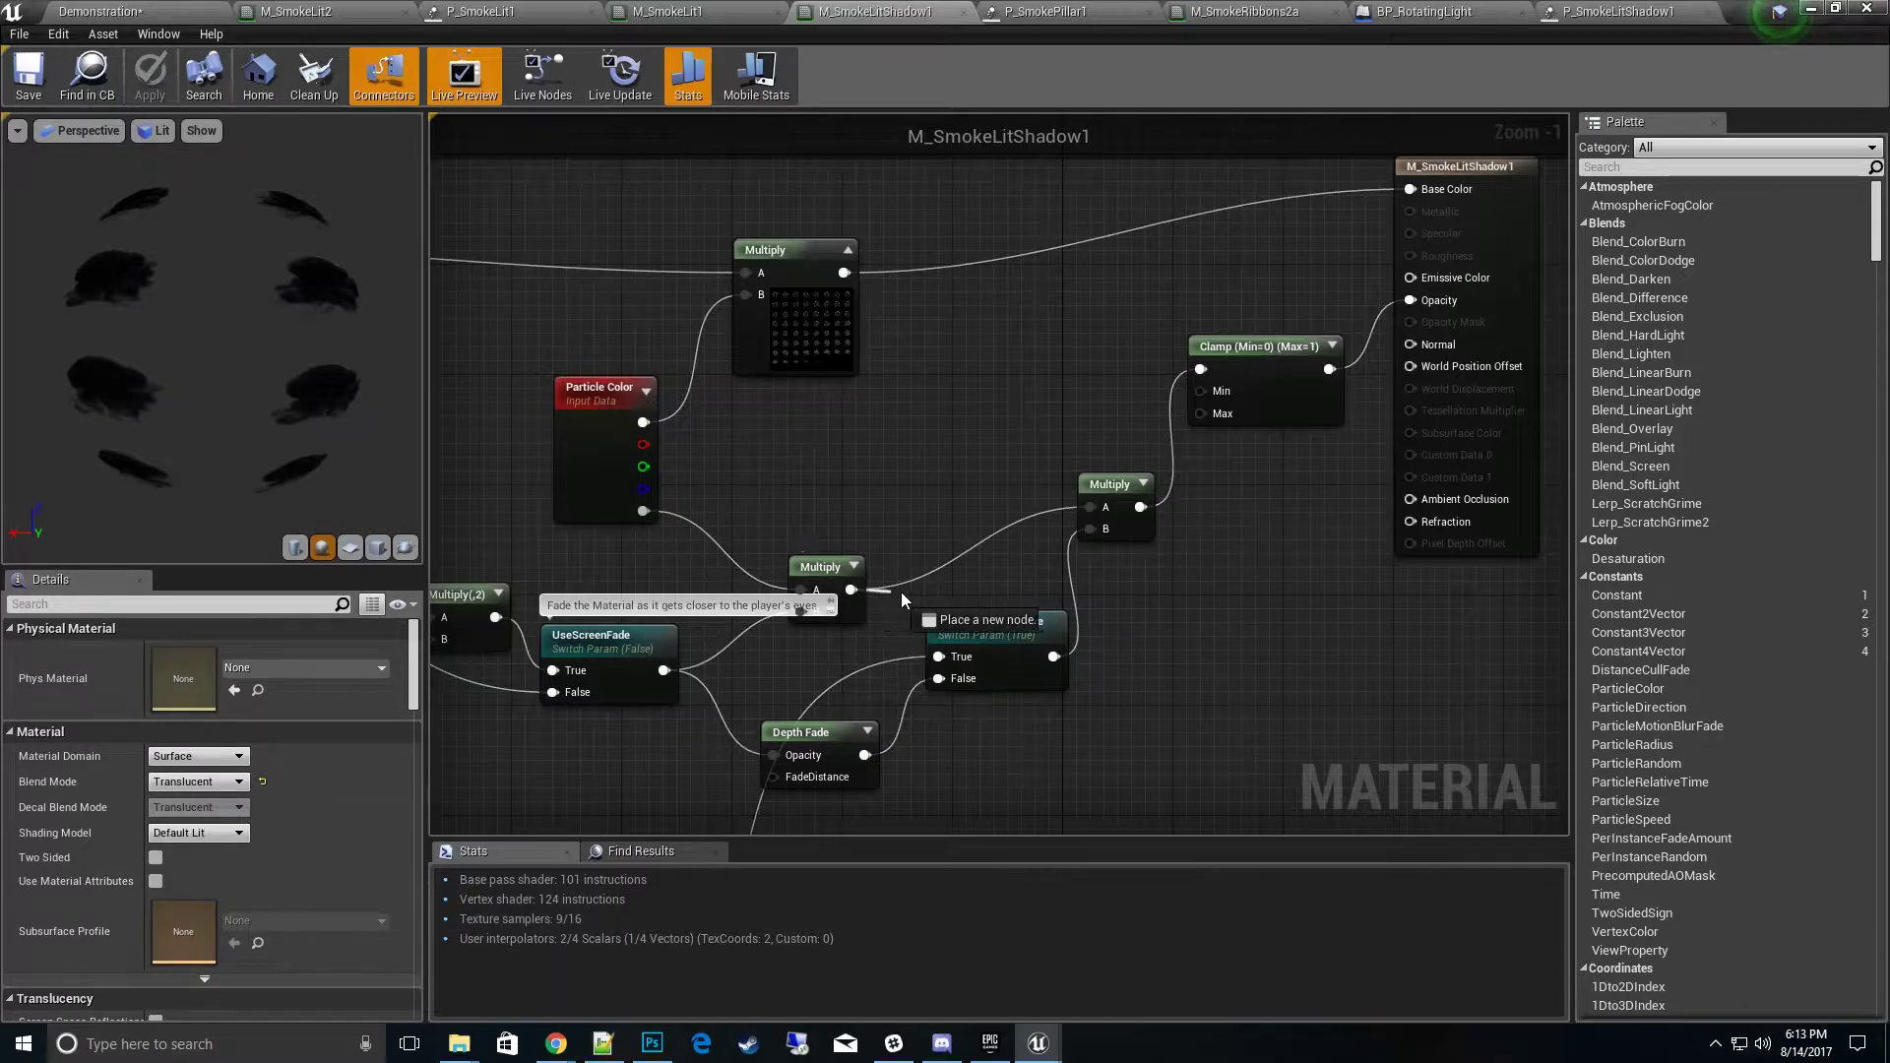
{"action": "left_click_drag", "start_coordinate": [1192, 370], "coordinate": [1199, 370]}
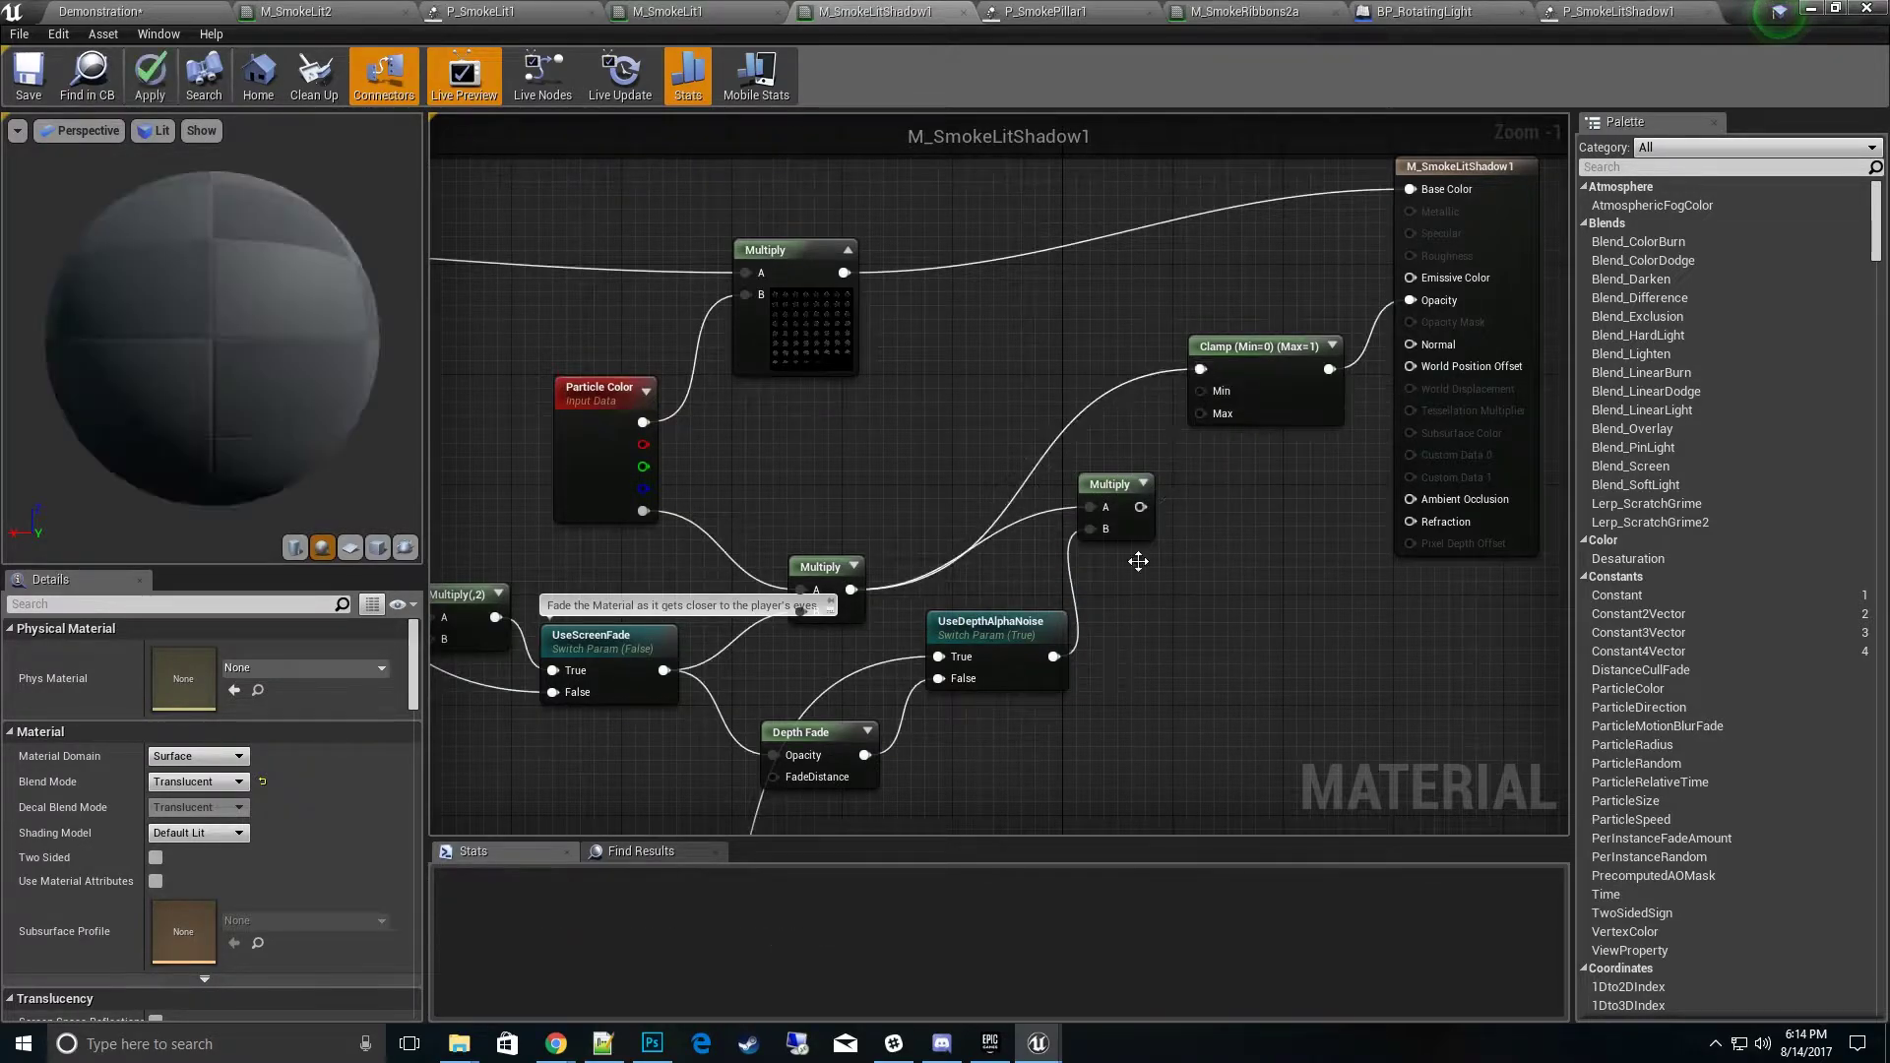
{"action": "mouse_move", "coordinate": [930, 650]}
{"action": "right_mouse_down"}
{"action": "mouse_move", "coordinate": [1011, 653]}
{"action": "mouse_move", "coordinate": [1279, 541]}
{"action": "mouse_move", "coordinate": [1255, 618]}
{"action": "mouse_move", "coordinate": [1206, 674]}
{"action": "right_mouse_up"}
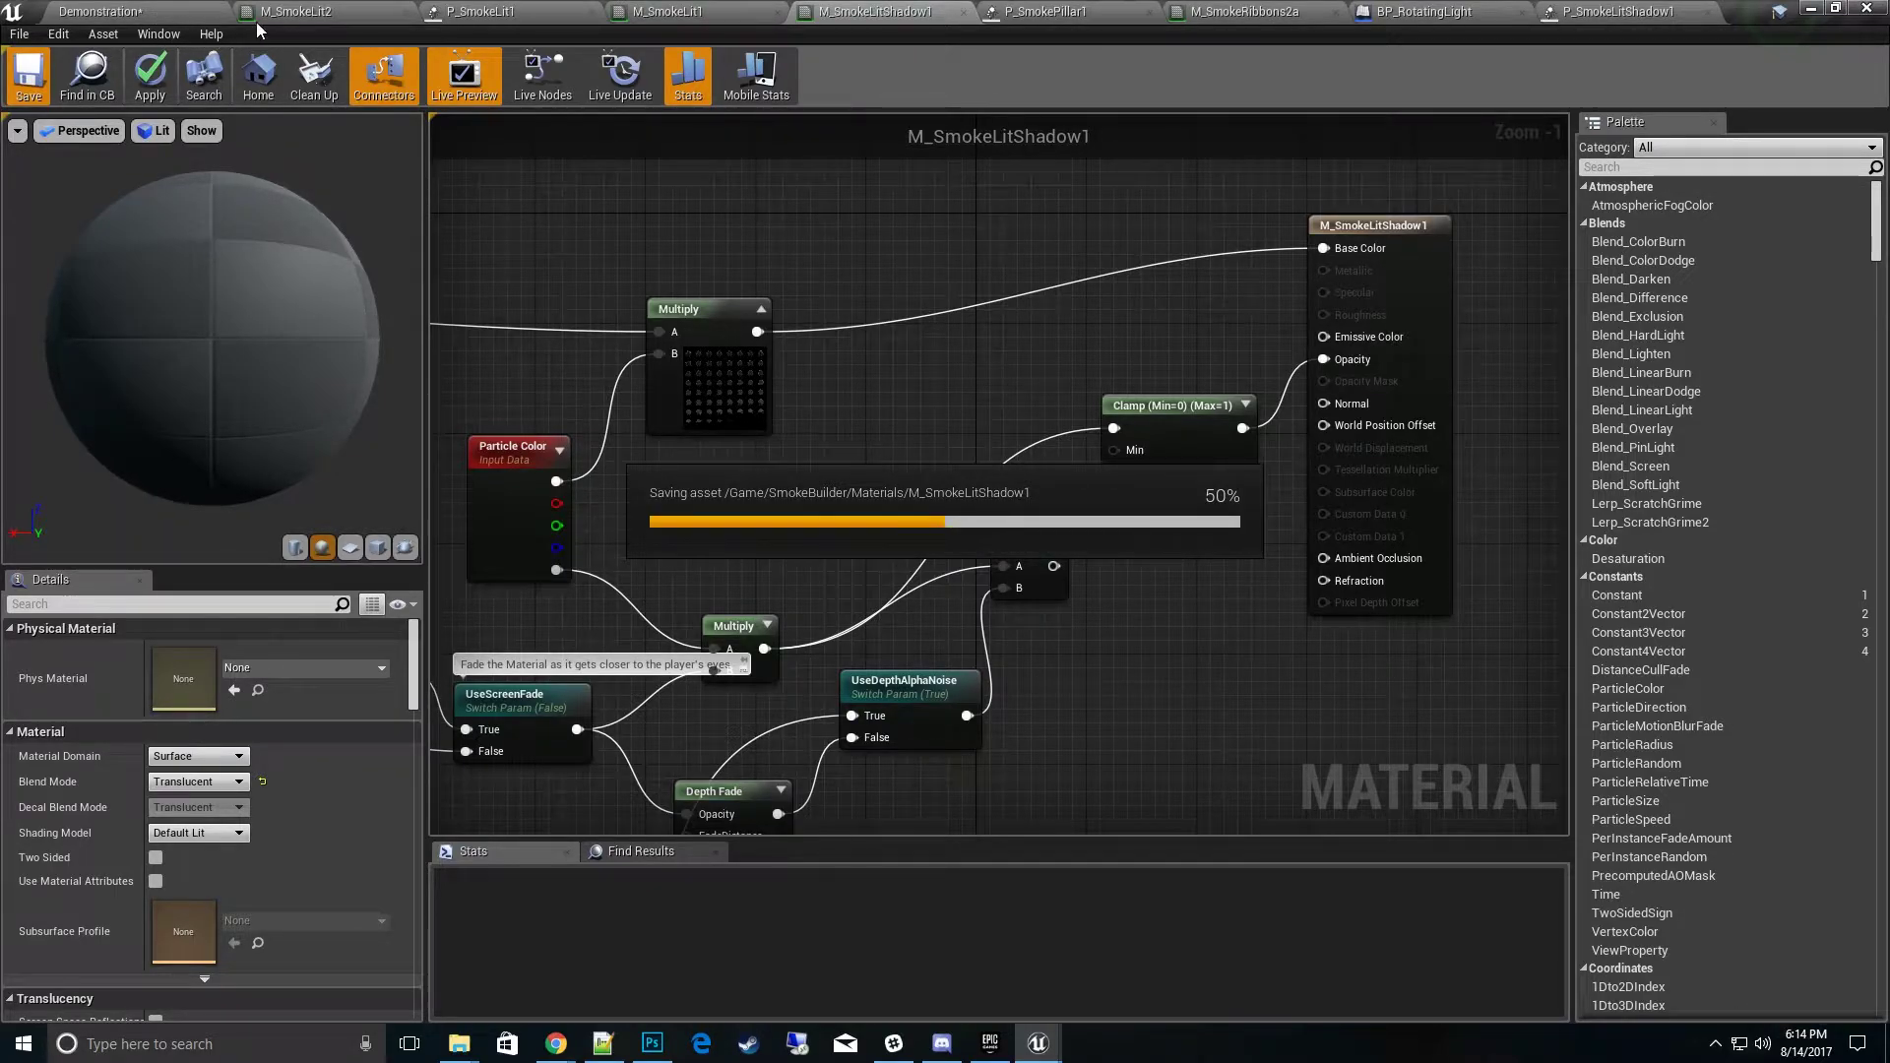
{"action": "left_click", "coordinate": [136, 9]}
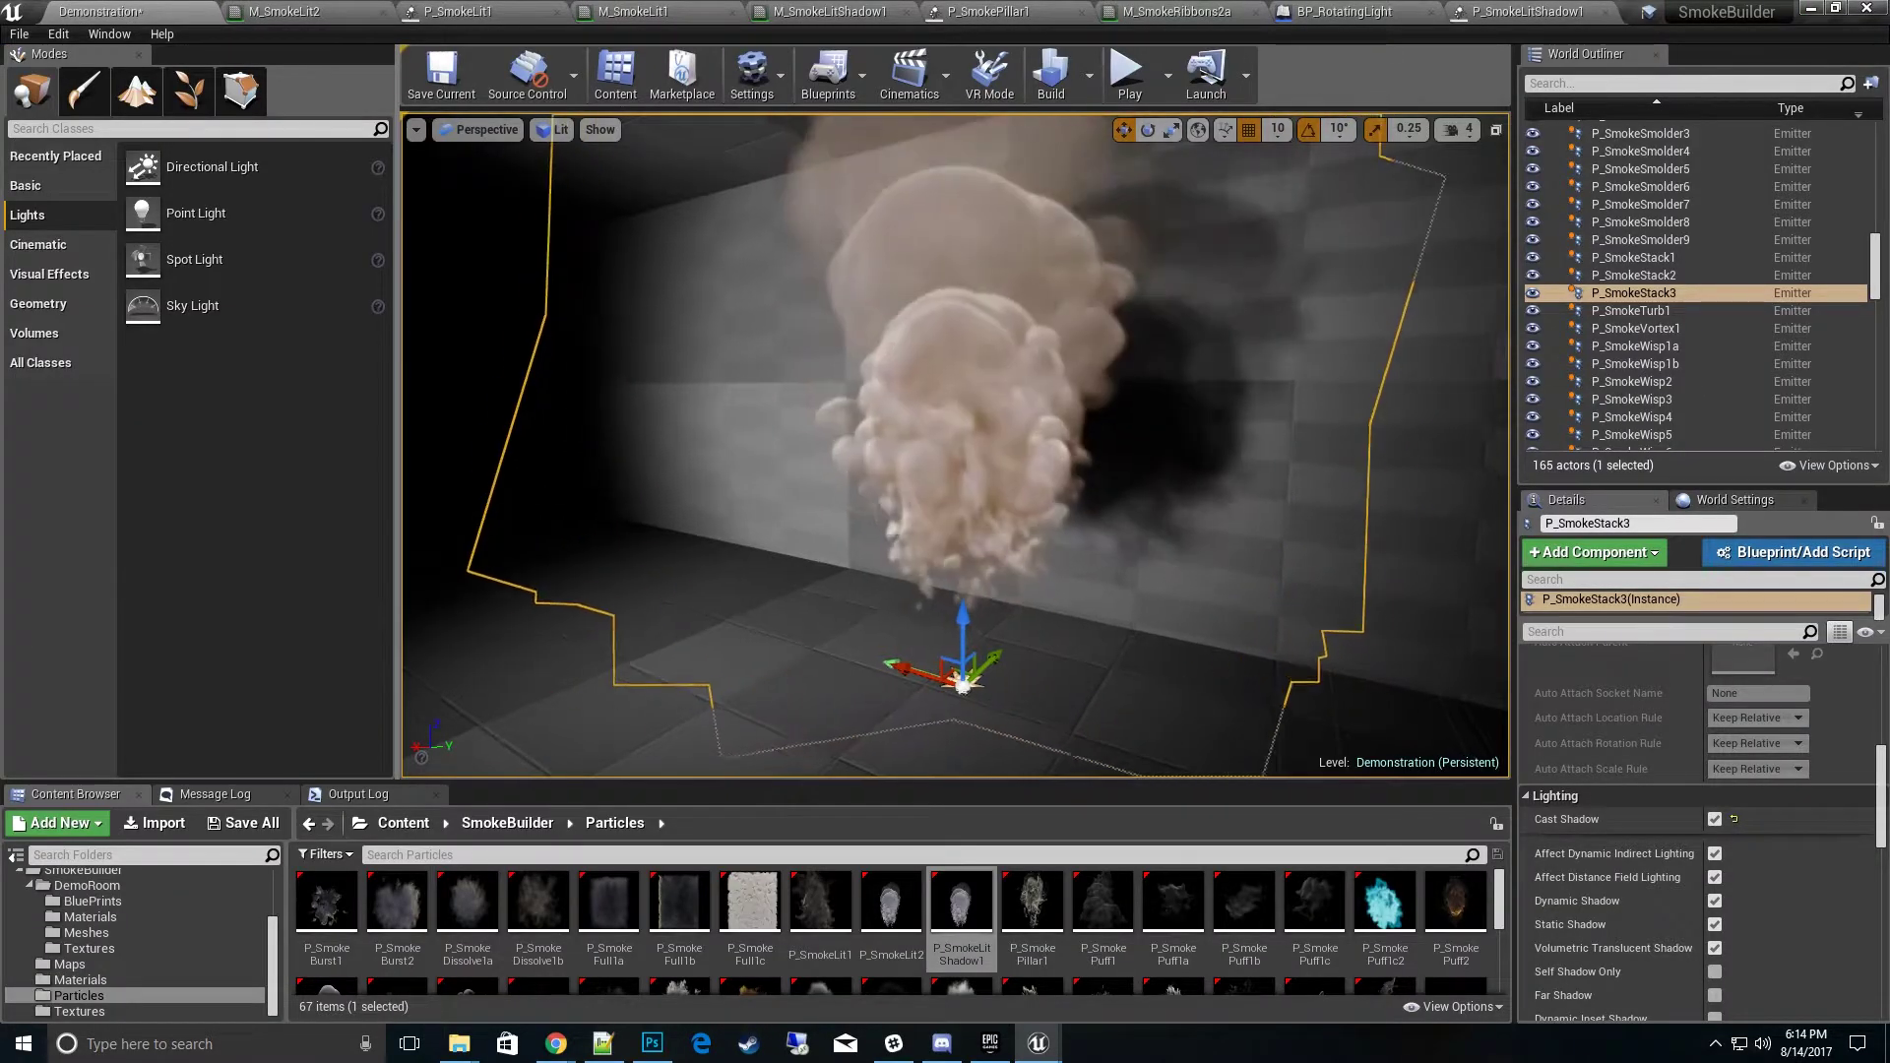
{"action": "right_click_drag", "start_coordinate": [1106, 626], "coordinate": [1122, 645]}
{"action": "left_click", "coordinate": [1105, 626]}
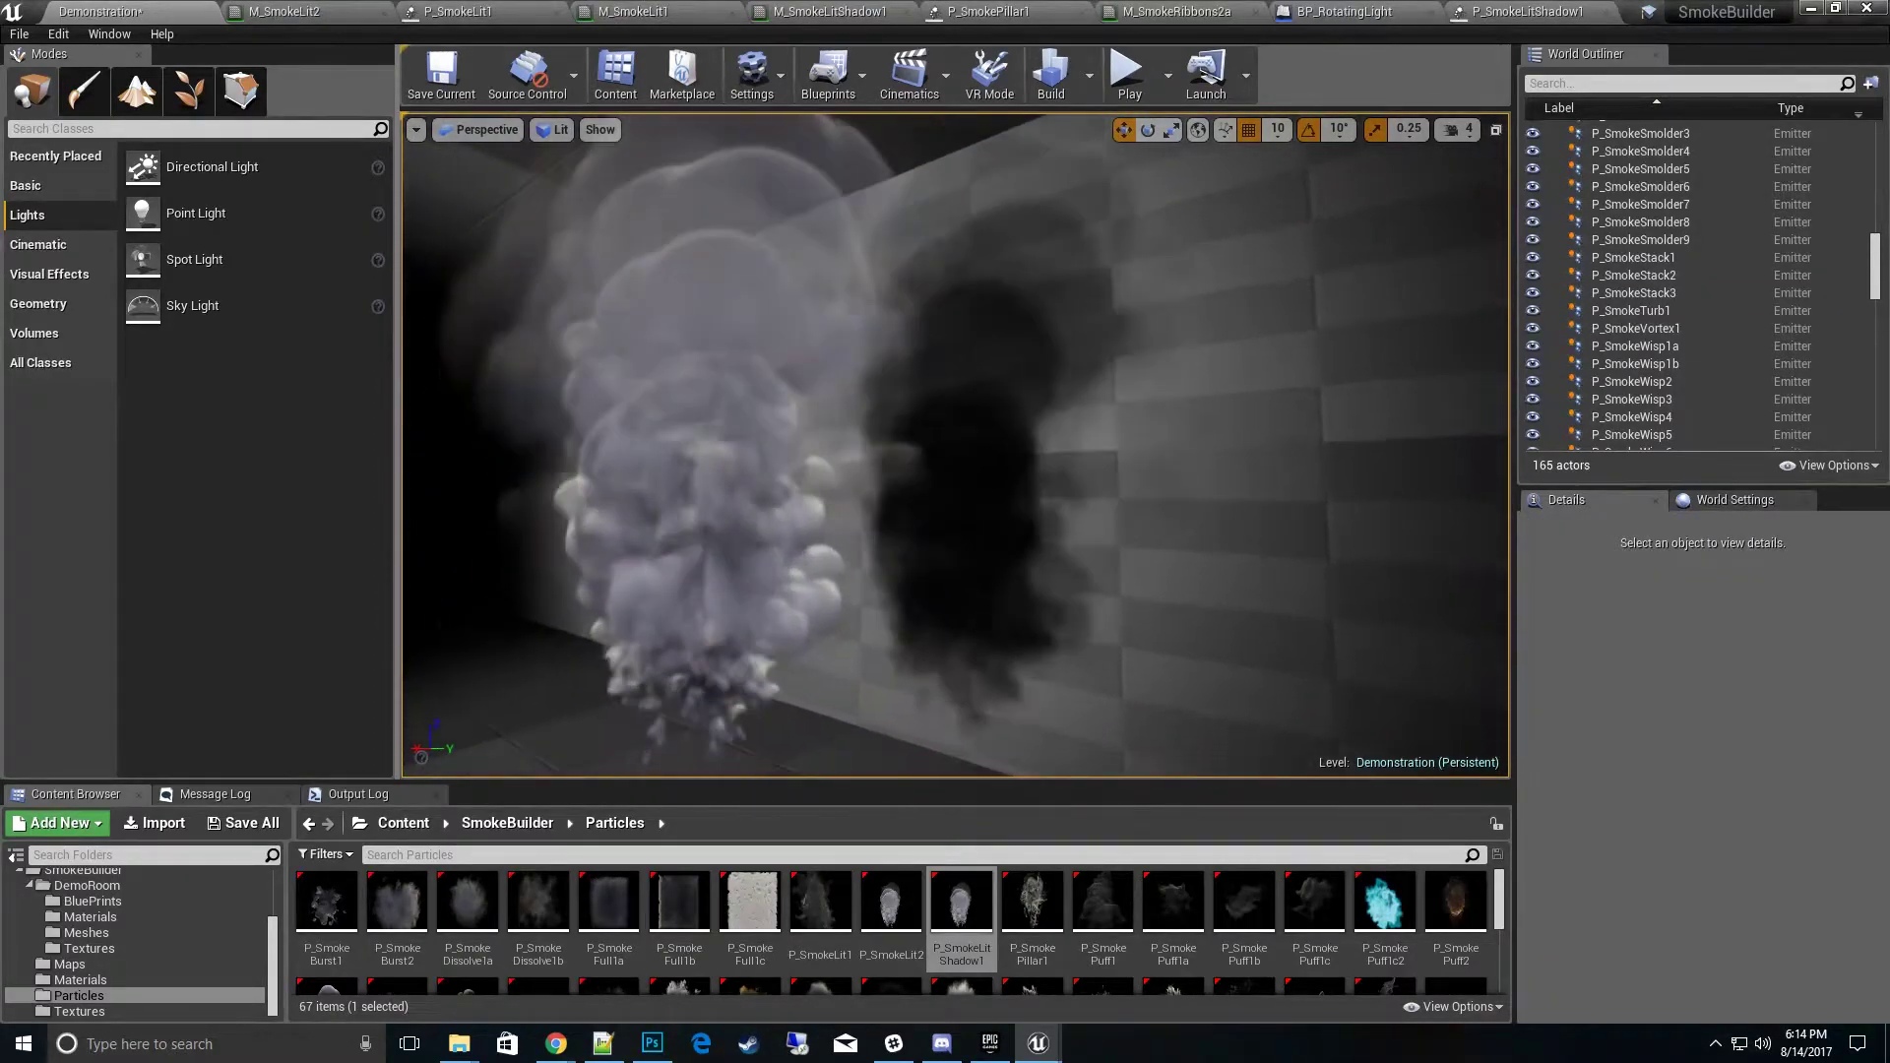
{"action": "right_click_drag", "start_coordinate": [1050, 510], "coordinate": [1050, 510]}
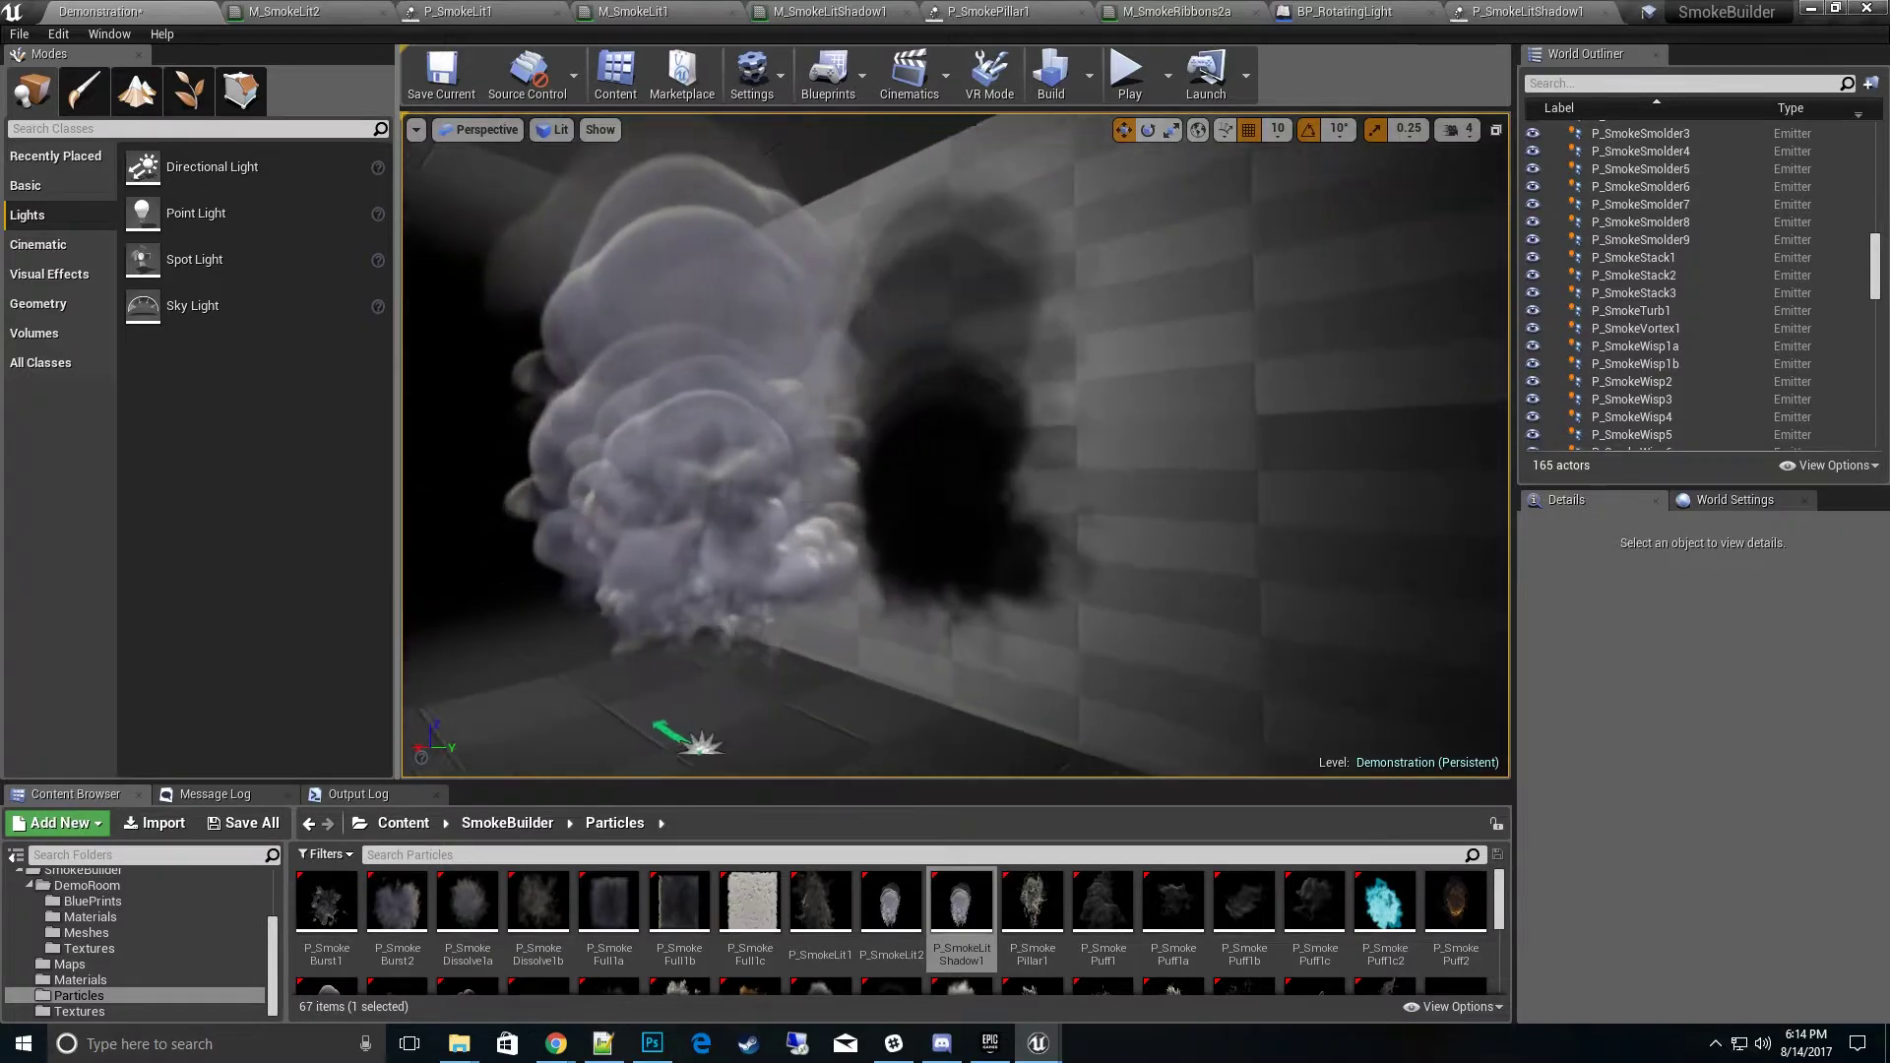
{"action": "right_click_drag", "start_coordinate": [810, 717], "coordinate": [810, 717]}
{"action": "left_click", "coordinate": [746, 719]}
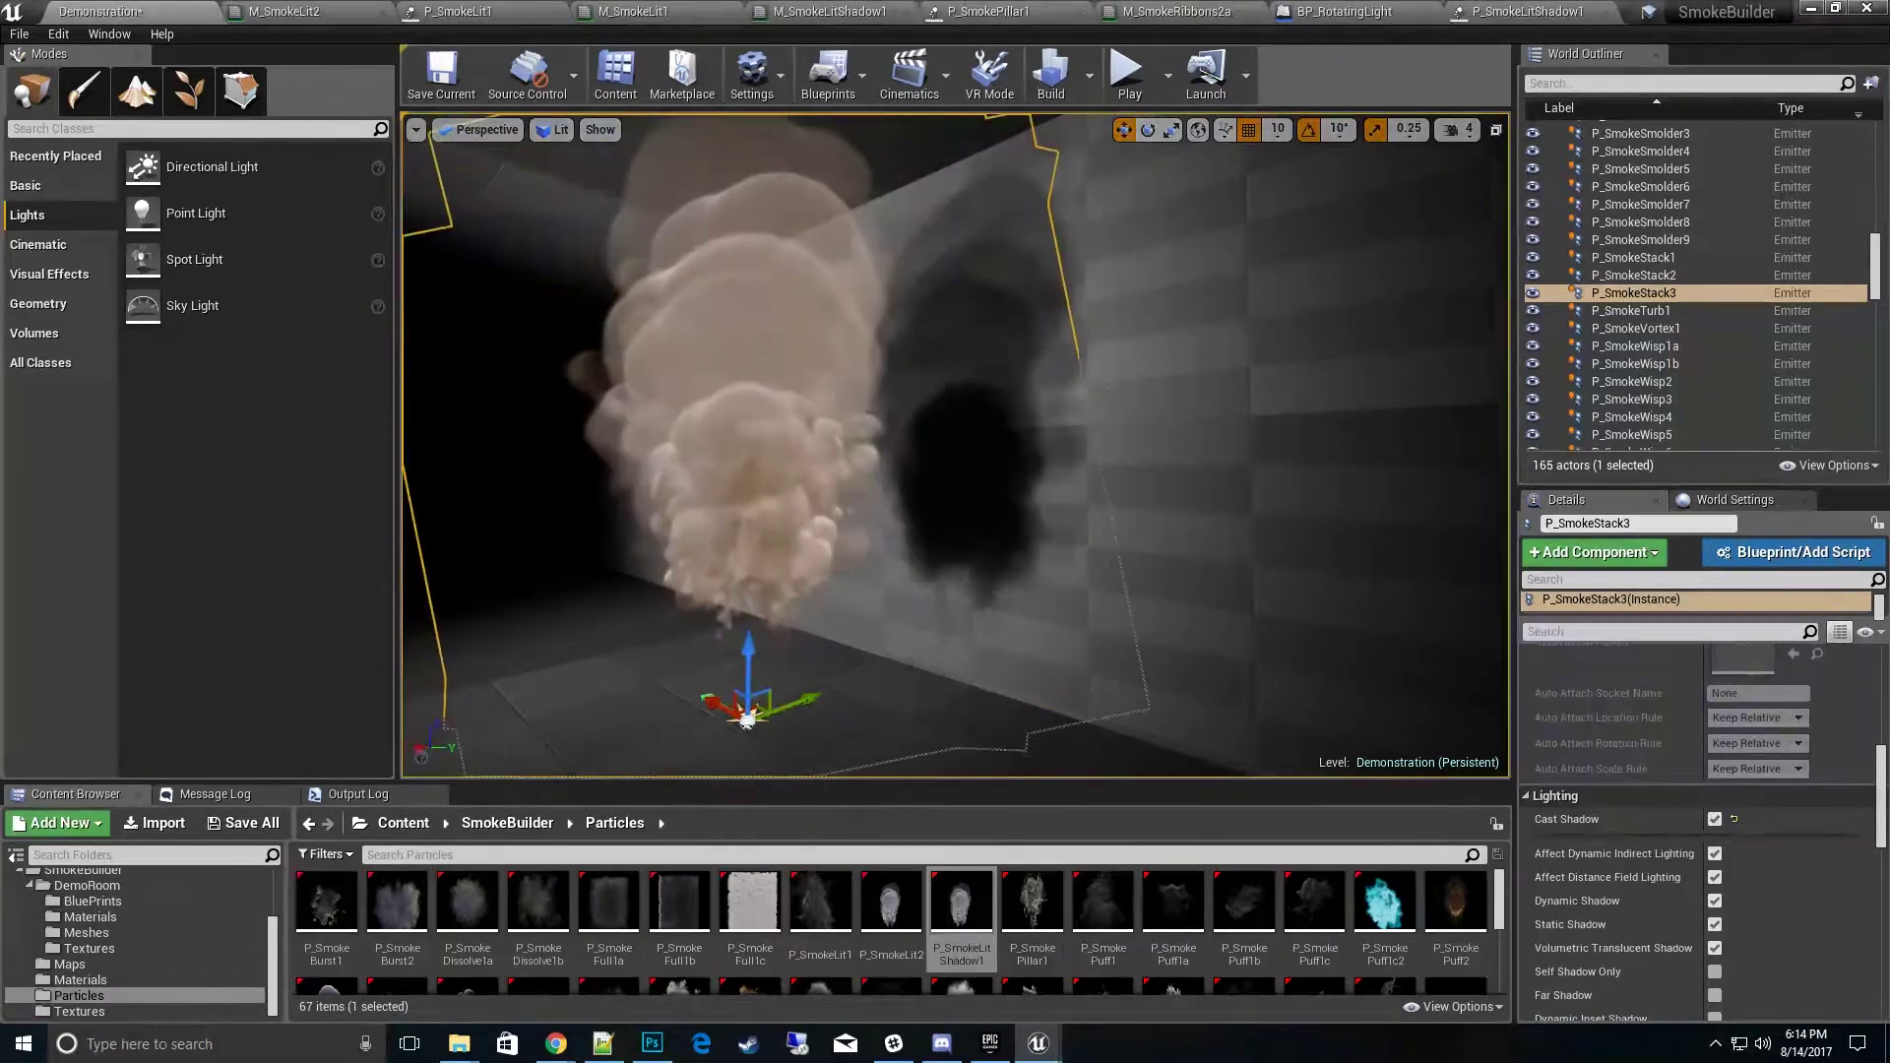
{"action": "left_click", "coordinate": [809, 14]}
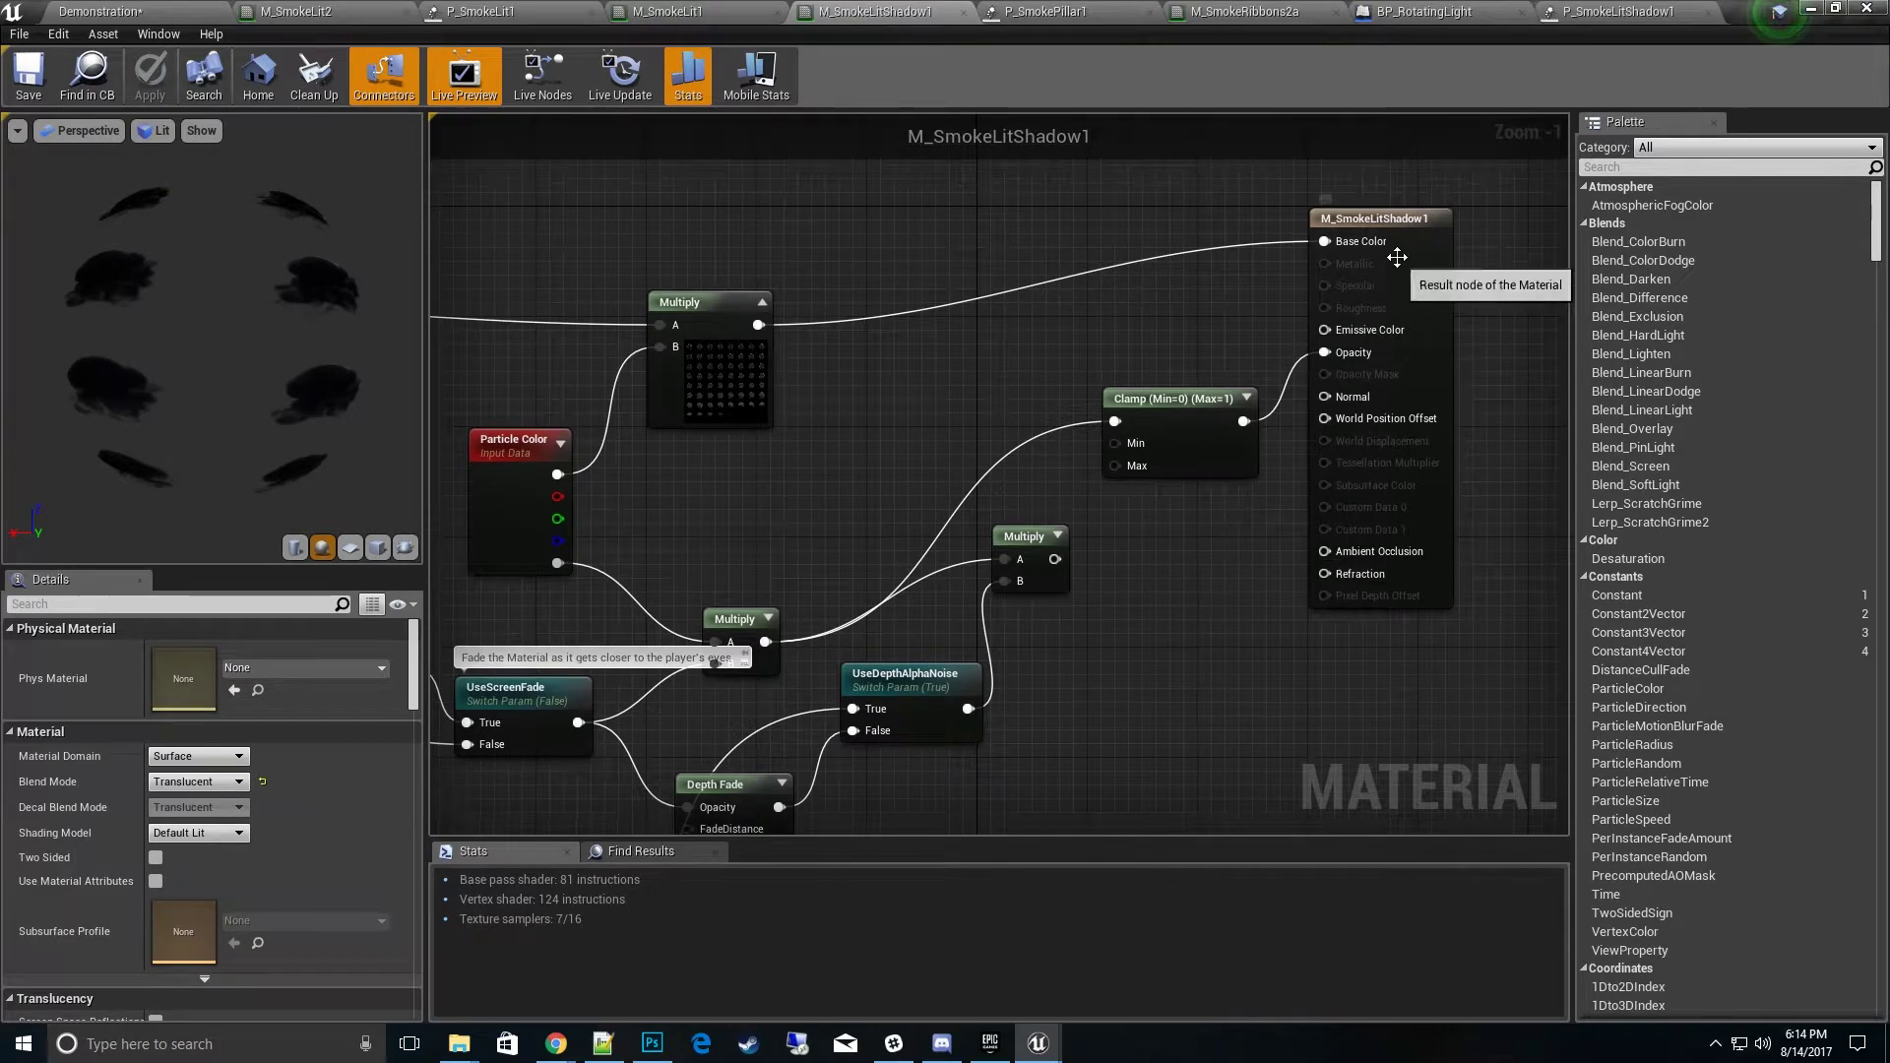
Step: Float the material editor beside the level and set Shadow Density Scale to 2
{"action": "scroll", "coordinate": [310, 768], "scroll_direction": "down", "scroll_amount": 2}
{"action": "scroll", "coordinate": [305, 756], "scroll_direction": "down", "scroll_amount": 2}
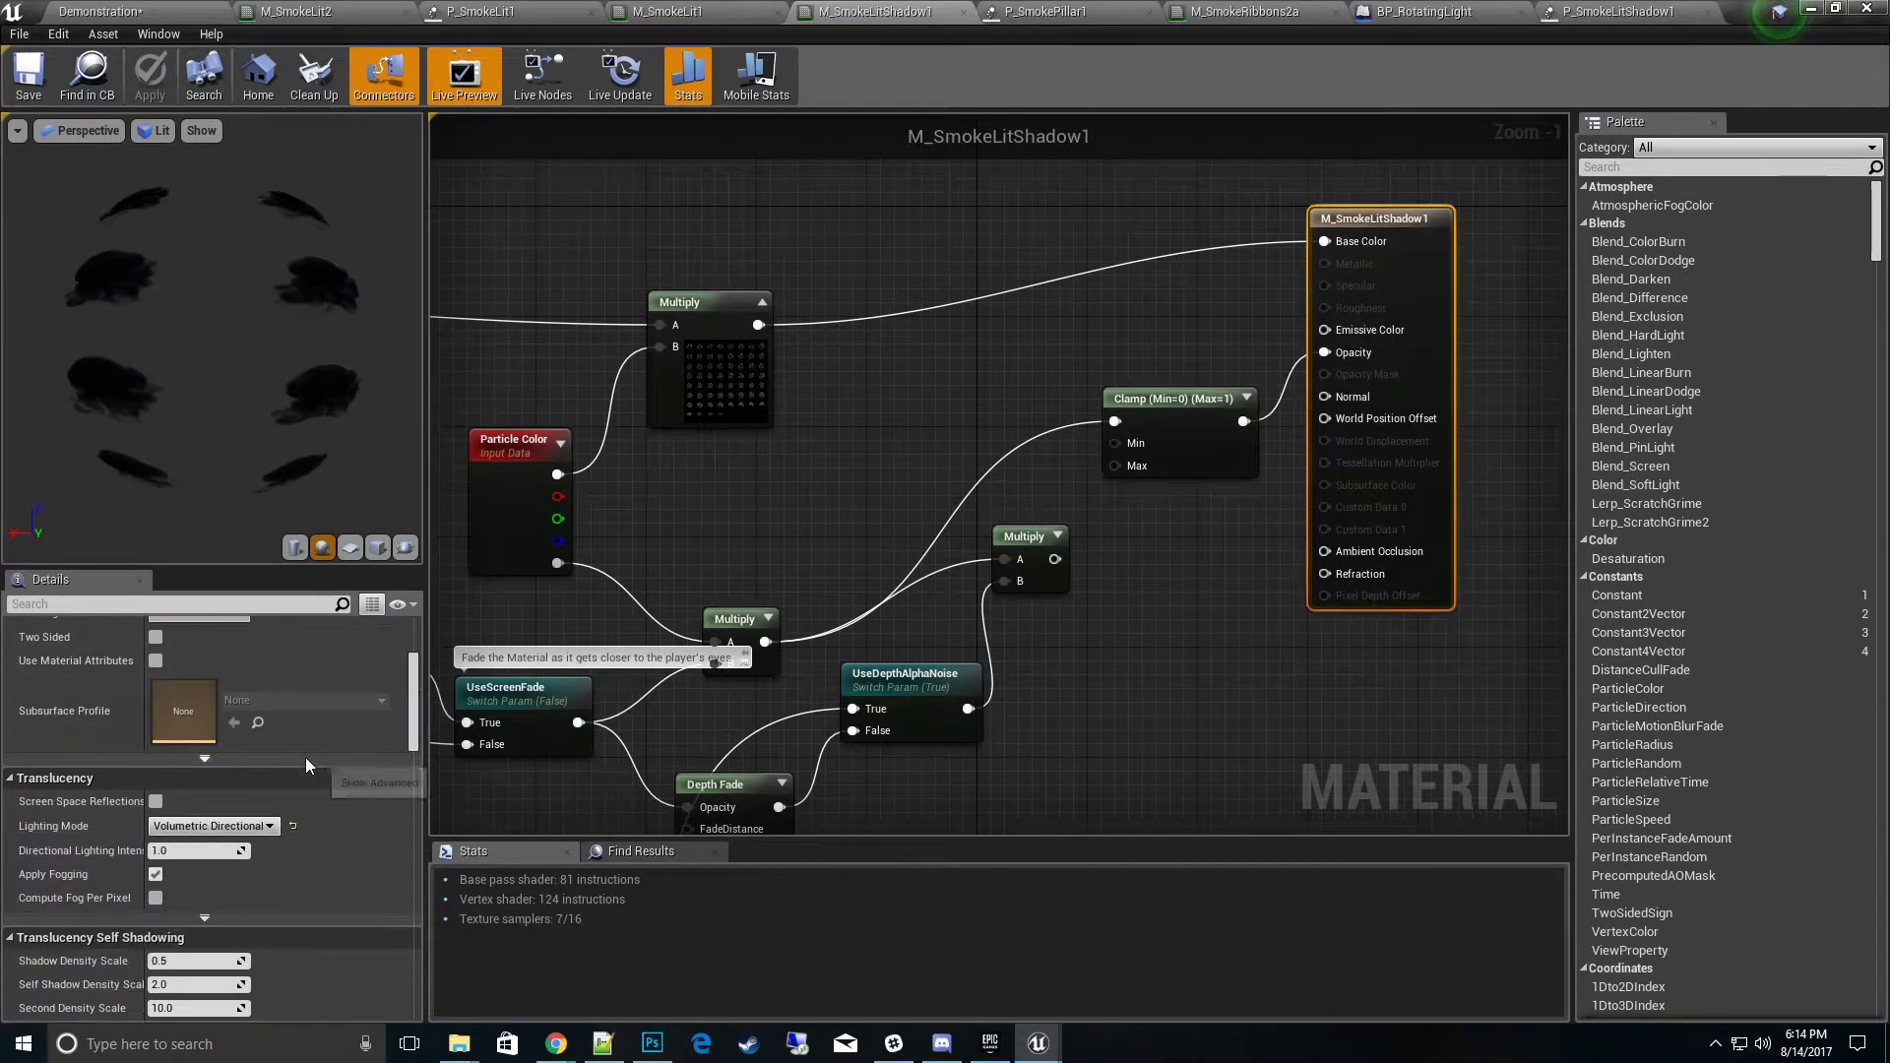
{"action": "scroll", "coordinate": [306, 759], "scroll_direction": "down", "scroll_amount": 1}
{"action": "scroll", "coordinate": [309, 758], "scroll_direction": "down", "scroll_amount": 2}
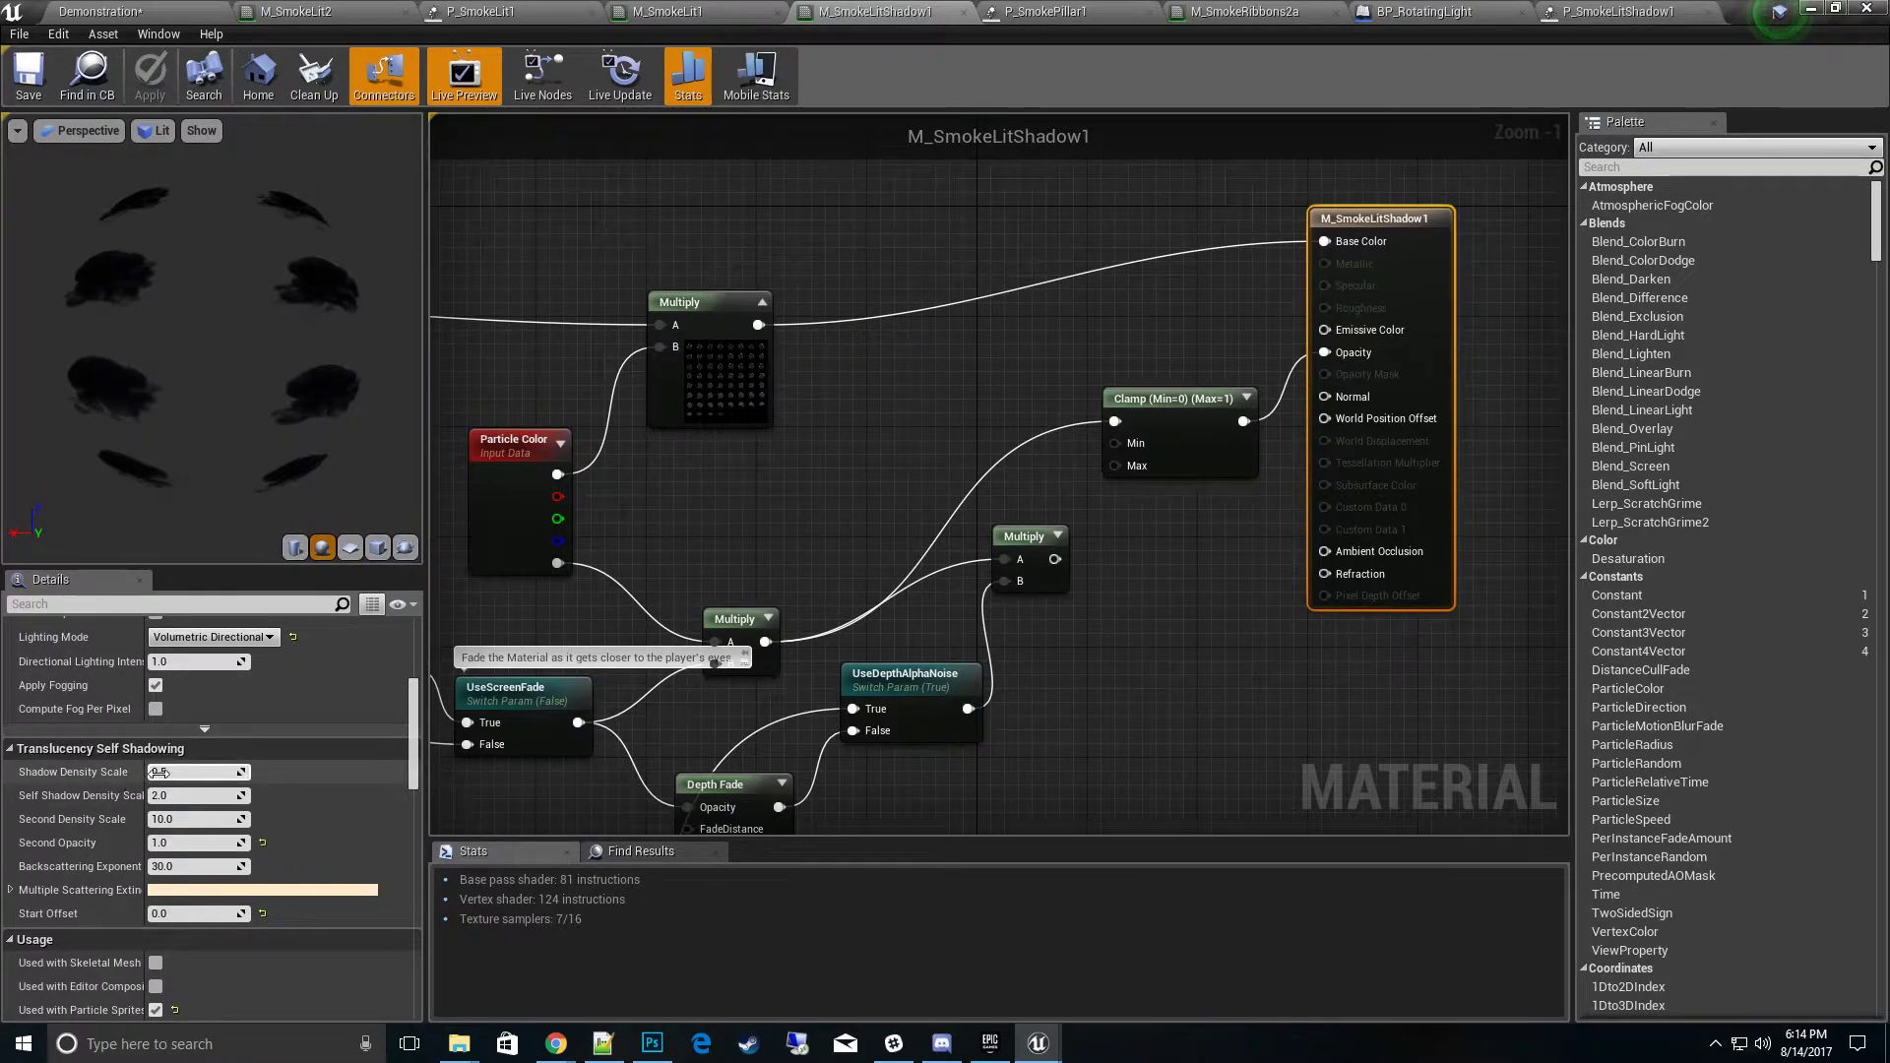
{"action": "left_click_drag", "start_coordinate": [864, 12], "coordinate": [1250, 87]}
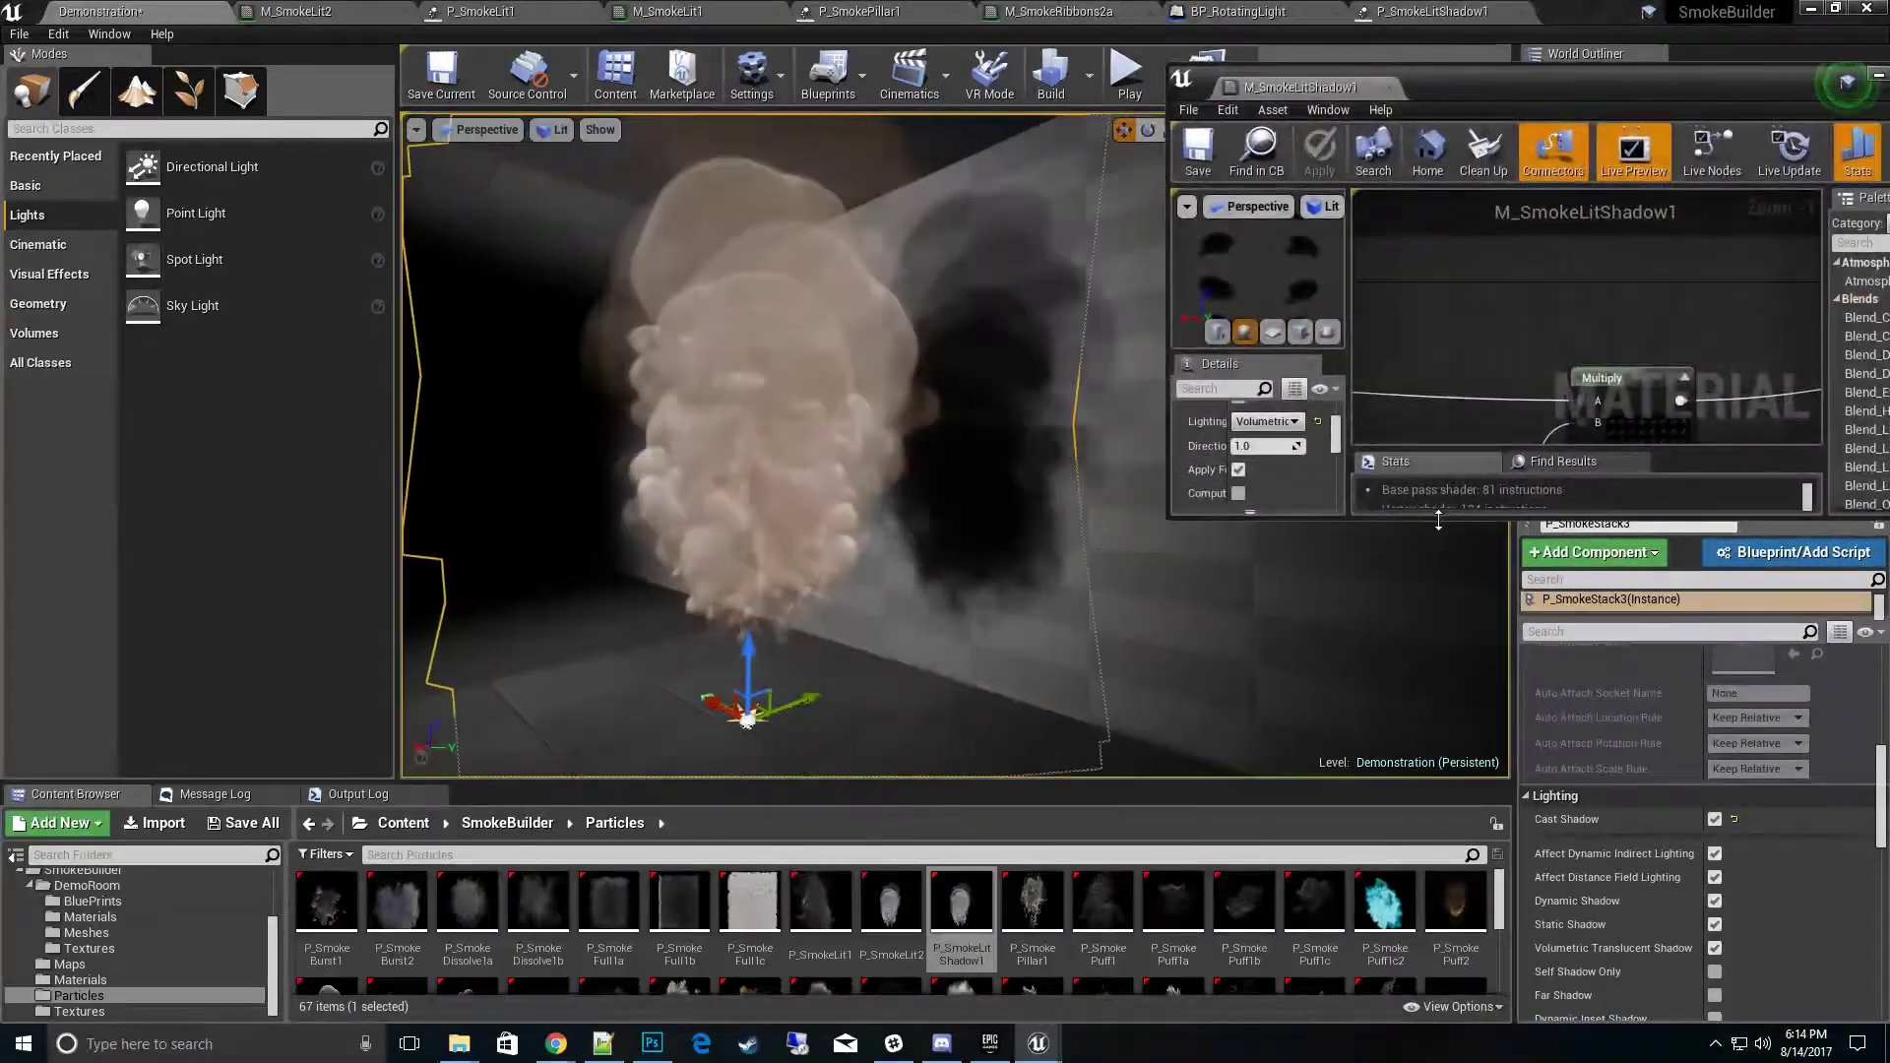
{"action": "left_click_drag", "start_coordinate": [1354, 505], "coordinate": [1639, 511]}
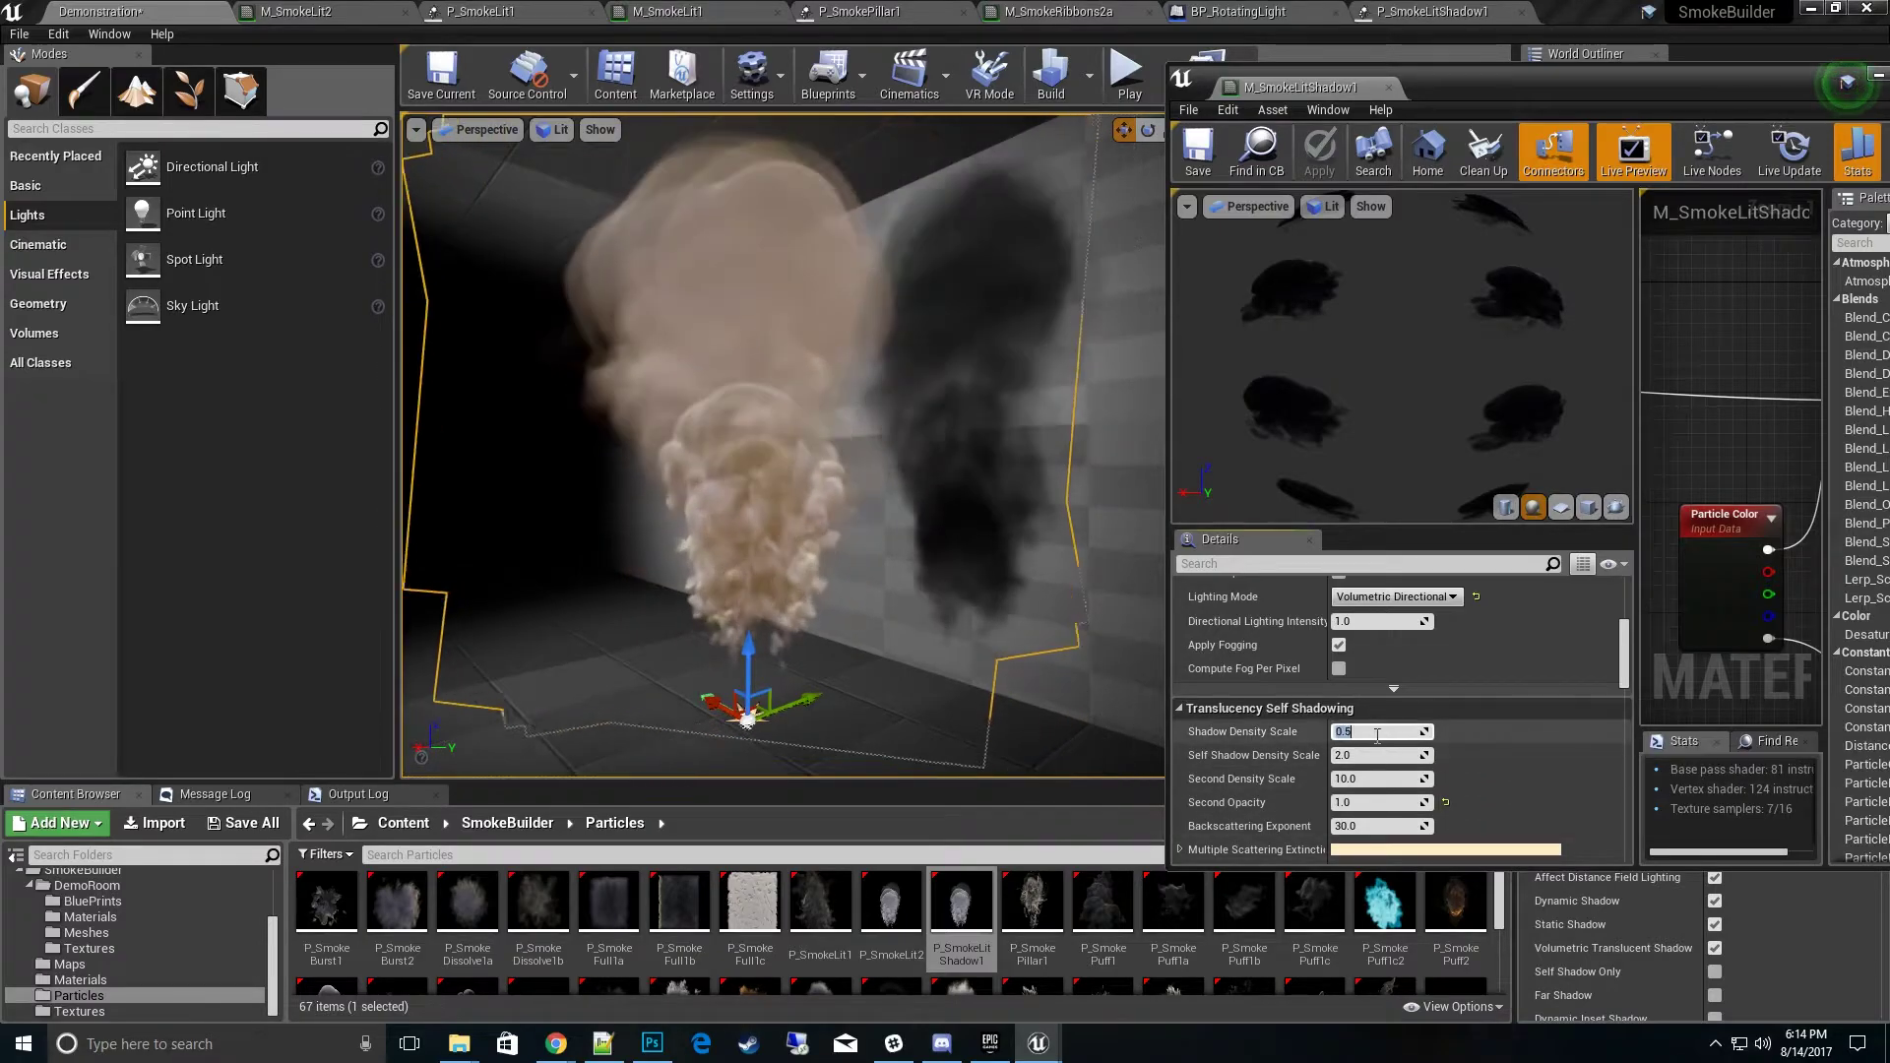
{"action": "left_click", "coordinate": [1368, 732]}
{"action": "type", "text": "2"}
{"action": "key", "text": "Return"}
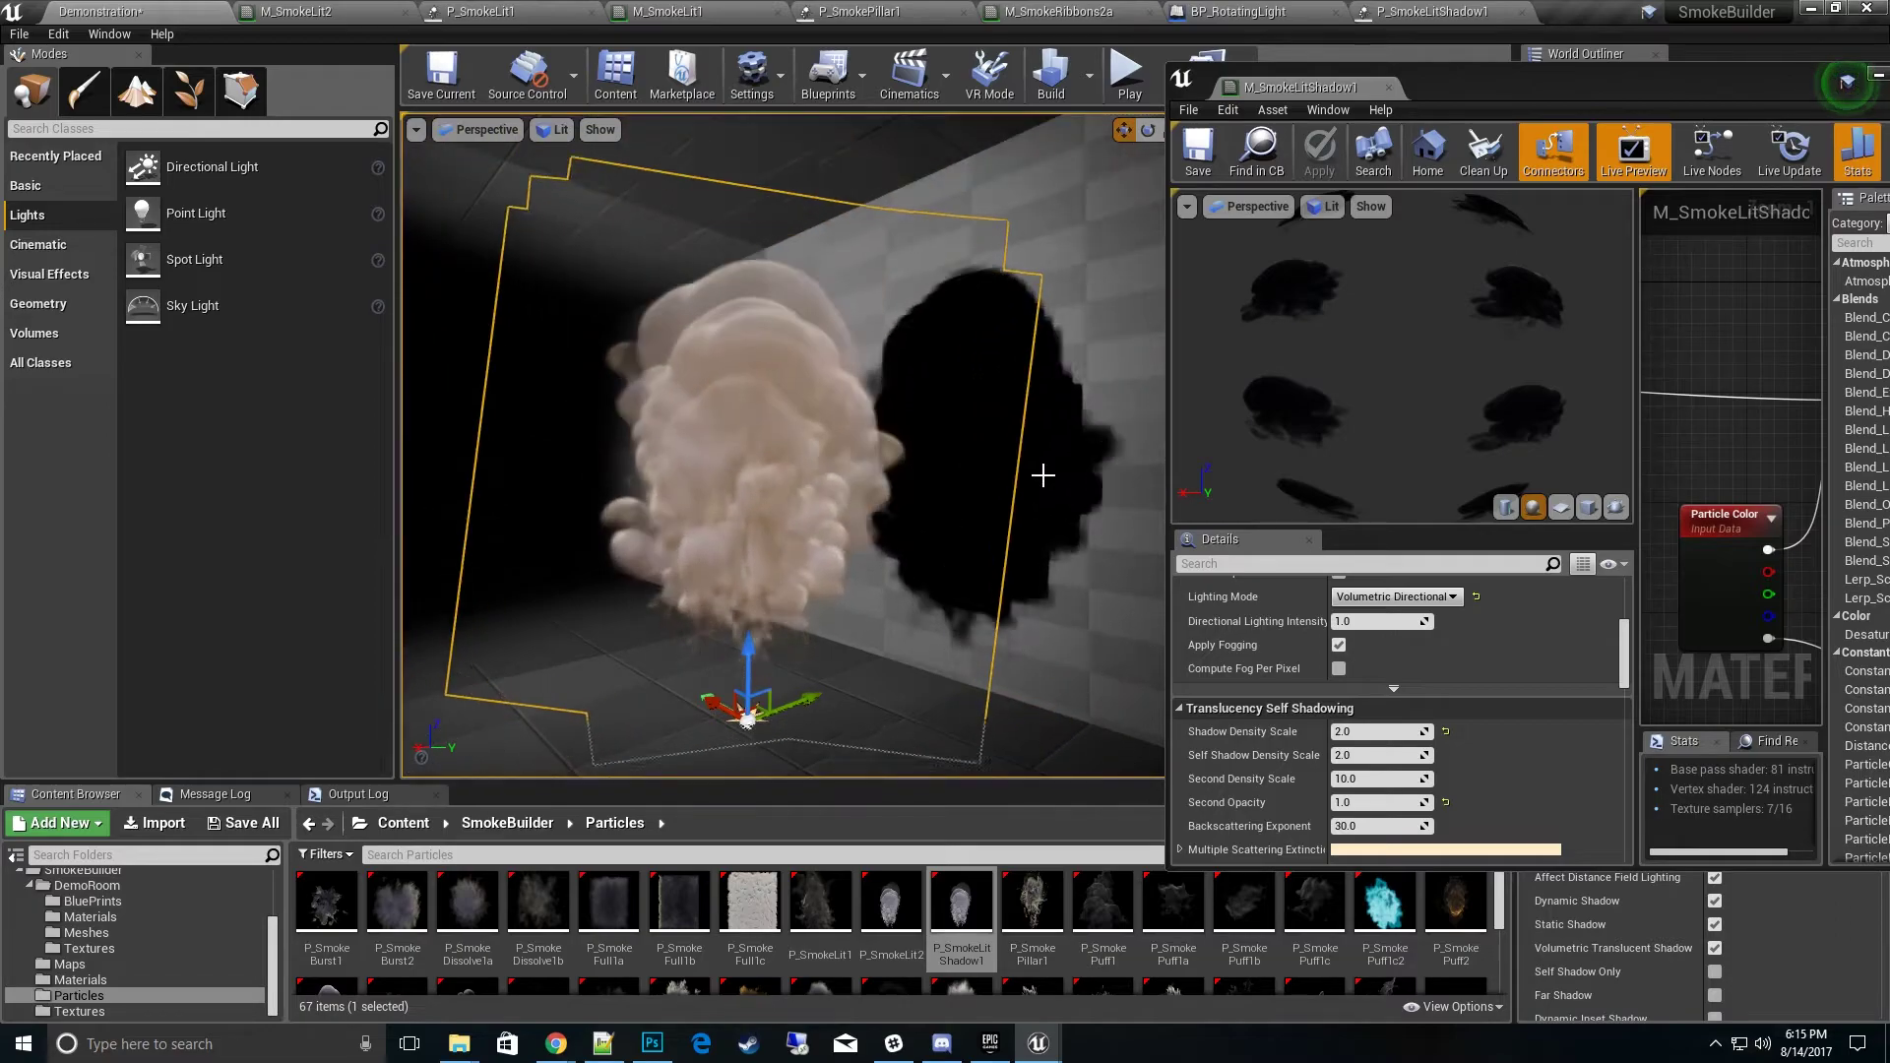
Step: Reset Shadow Density Scale to 0.5, save M_SmokeLitShadow1 and close the floating editor
{"action": "left_click", "coordinate": [1350, 733]}
{"action": "key", "text": "BackSpace"}
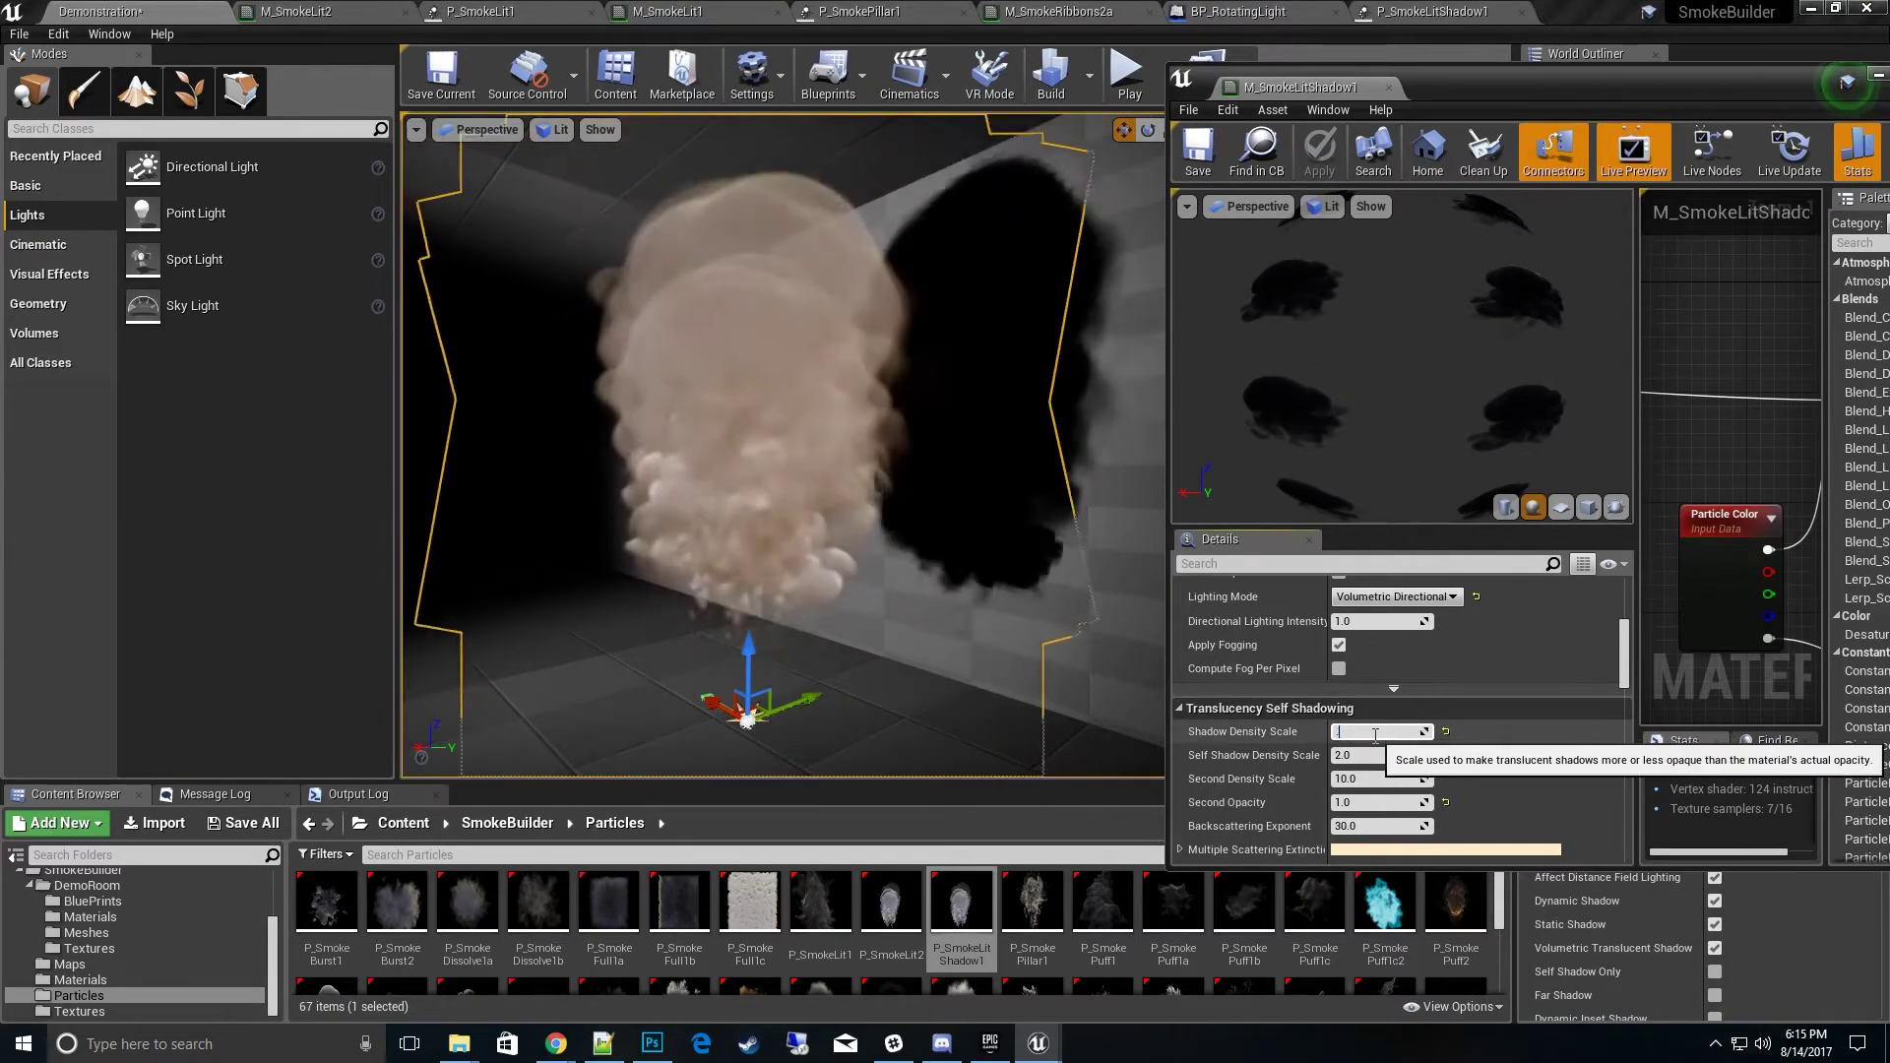
{"action": "type", "text": "0.5"}
{"action": "key", "text": "Return"}
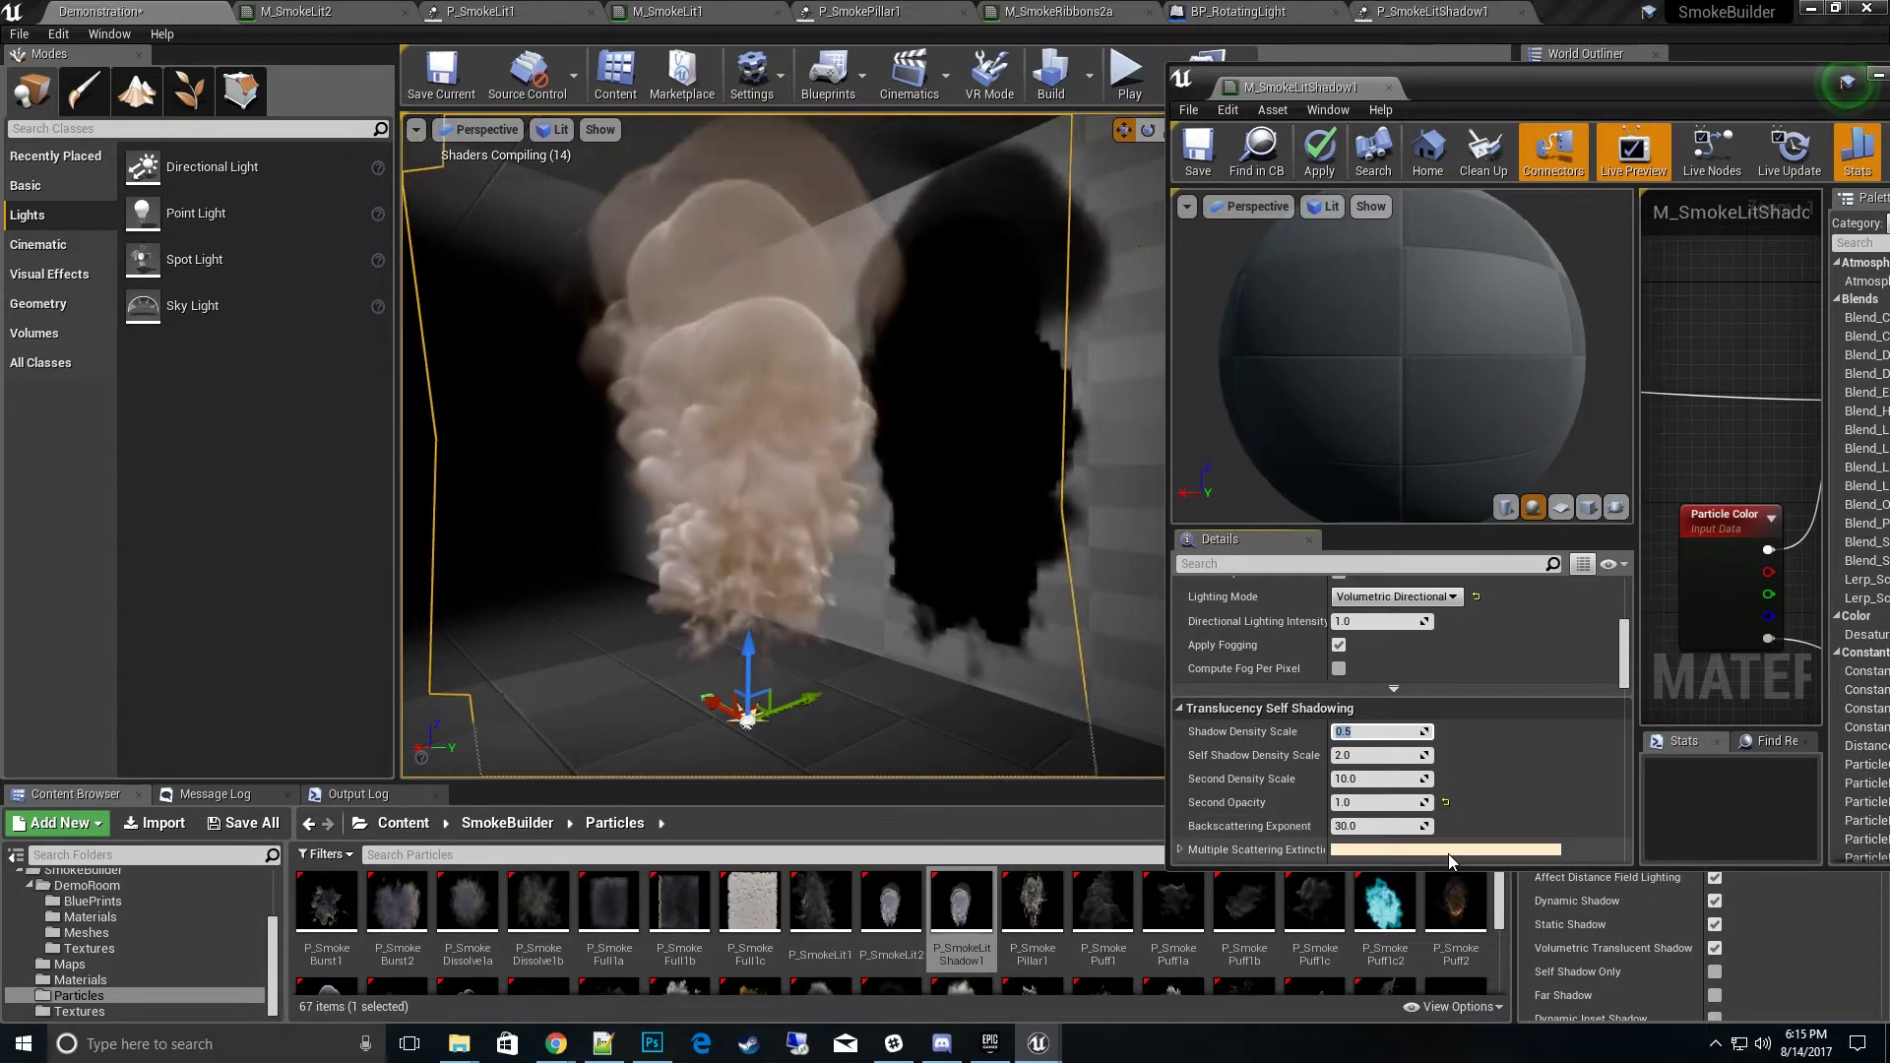
{"action": "left_click", "coordinate": [1199, 152]}
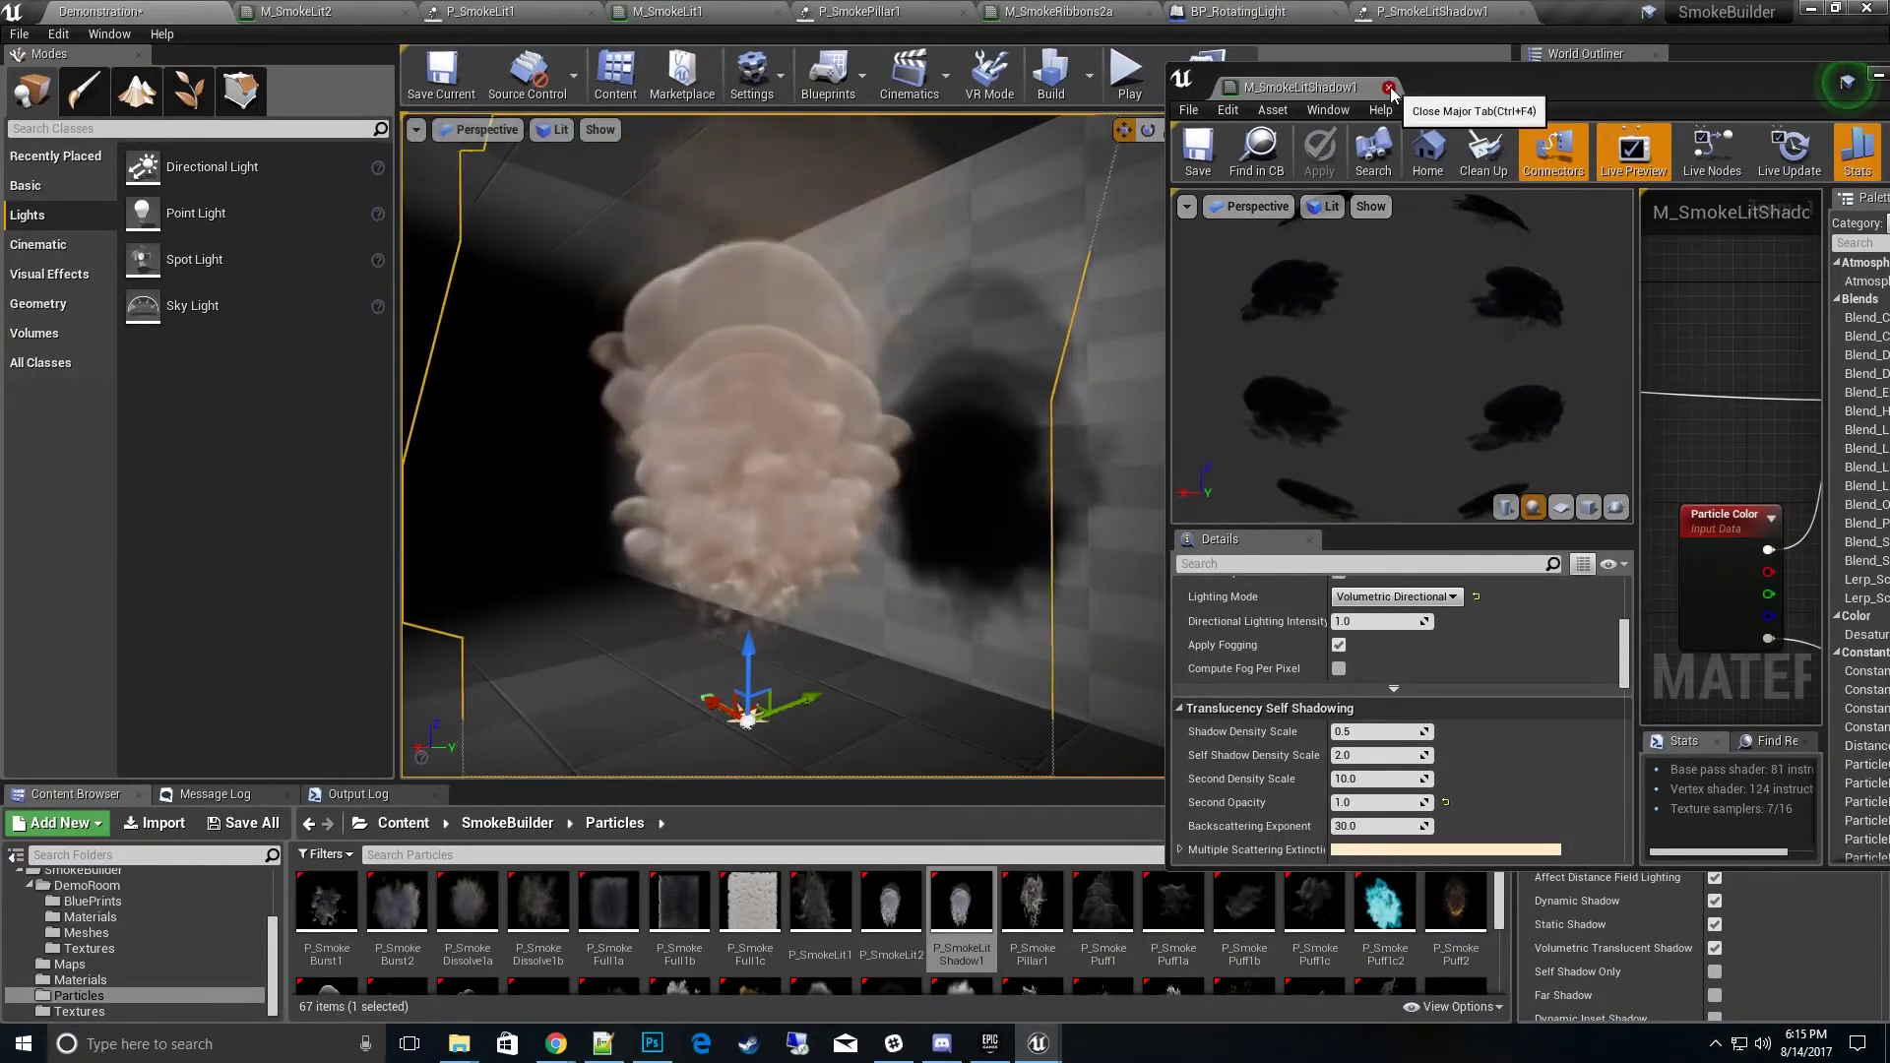
{"action": "left_click", "coordinate": [1039, 659]}
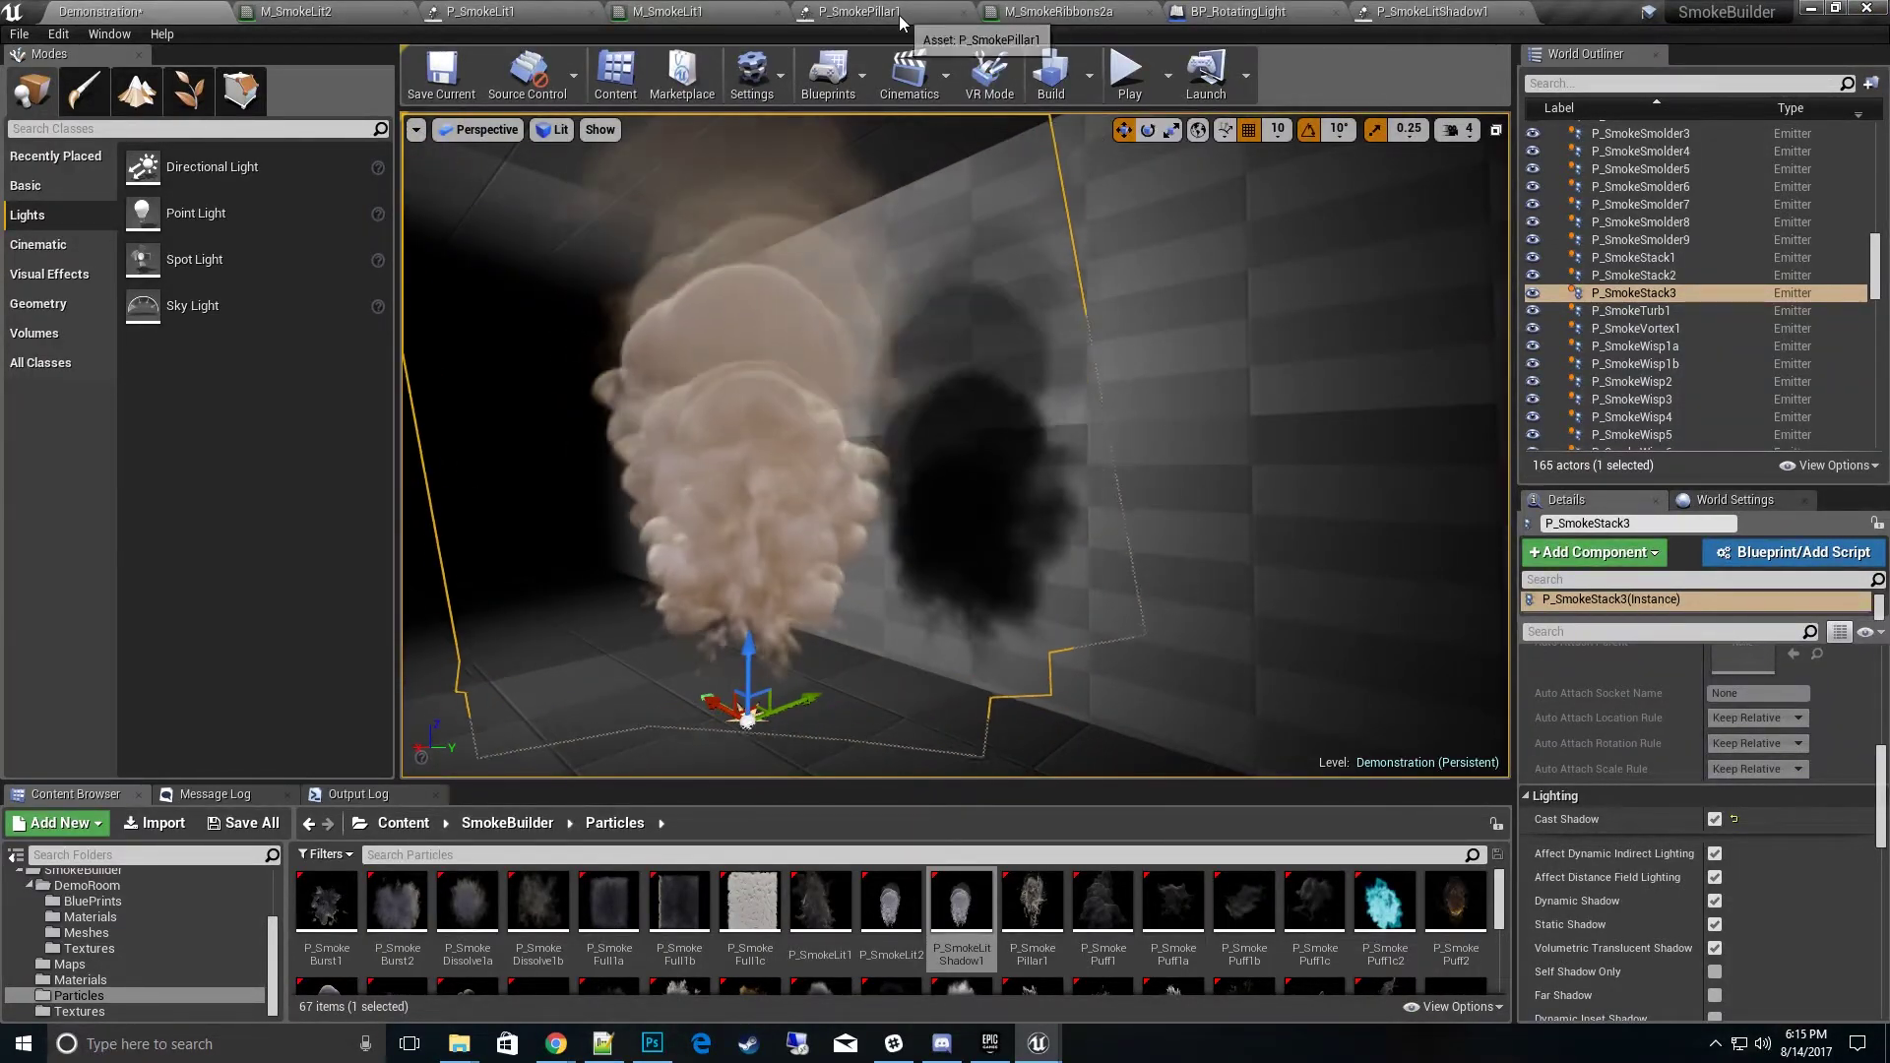
Step: In P_SmokeLitShadow1, show and inspect the particle bounds, then choose Set Fixed Bounds
{"action": "left_click", "coordinate": [1435, 13]}
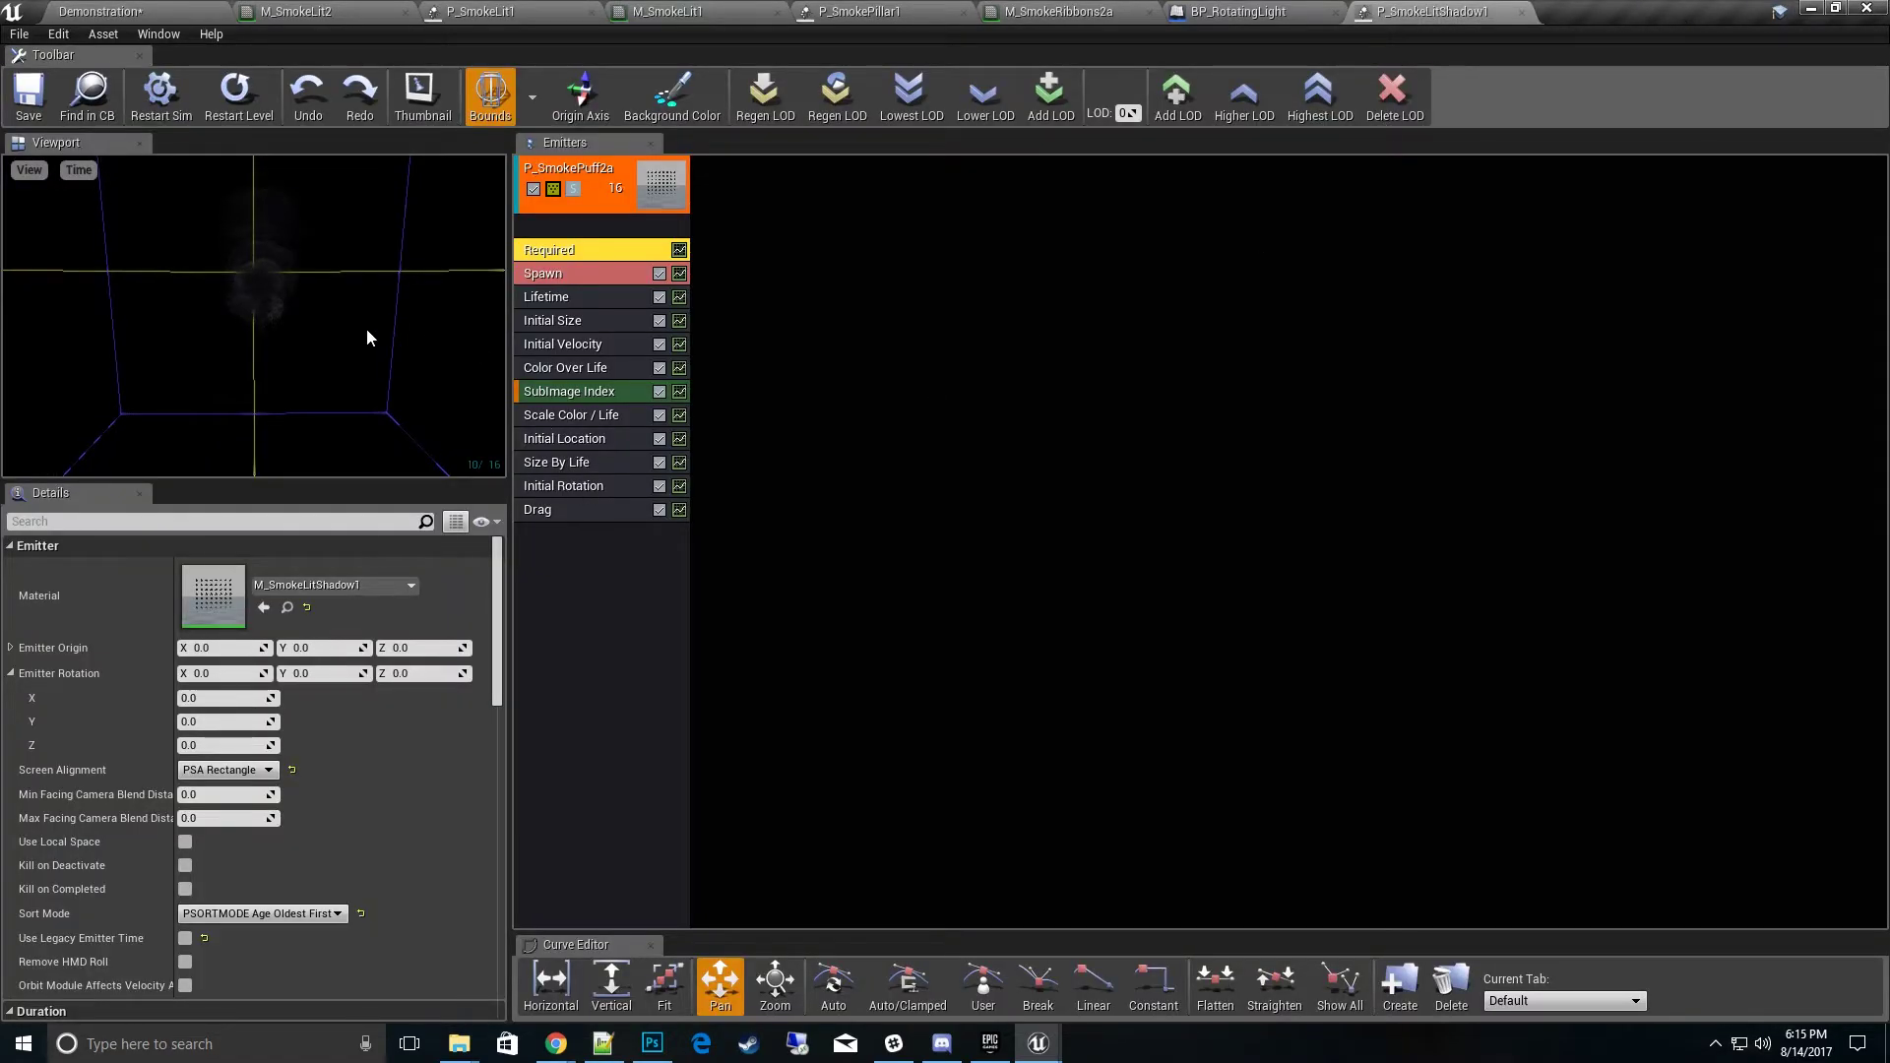
{"action": "left_click", "coordinate": [490, 95]}
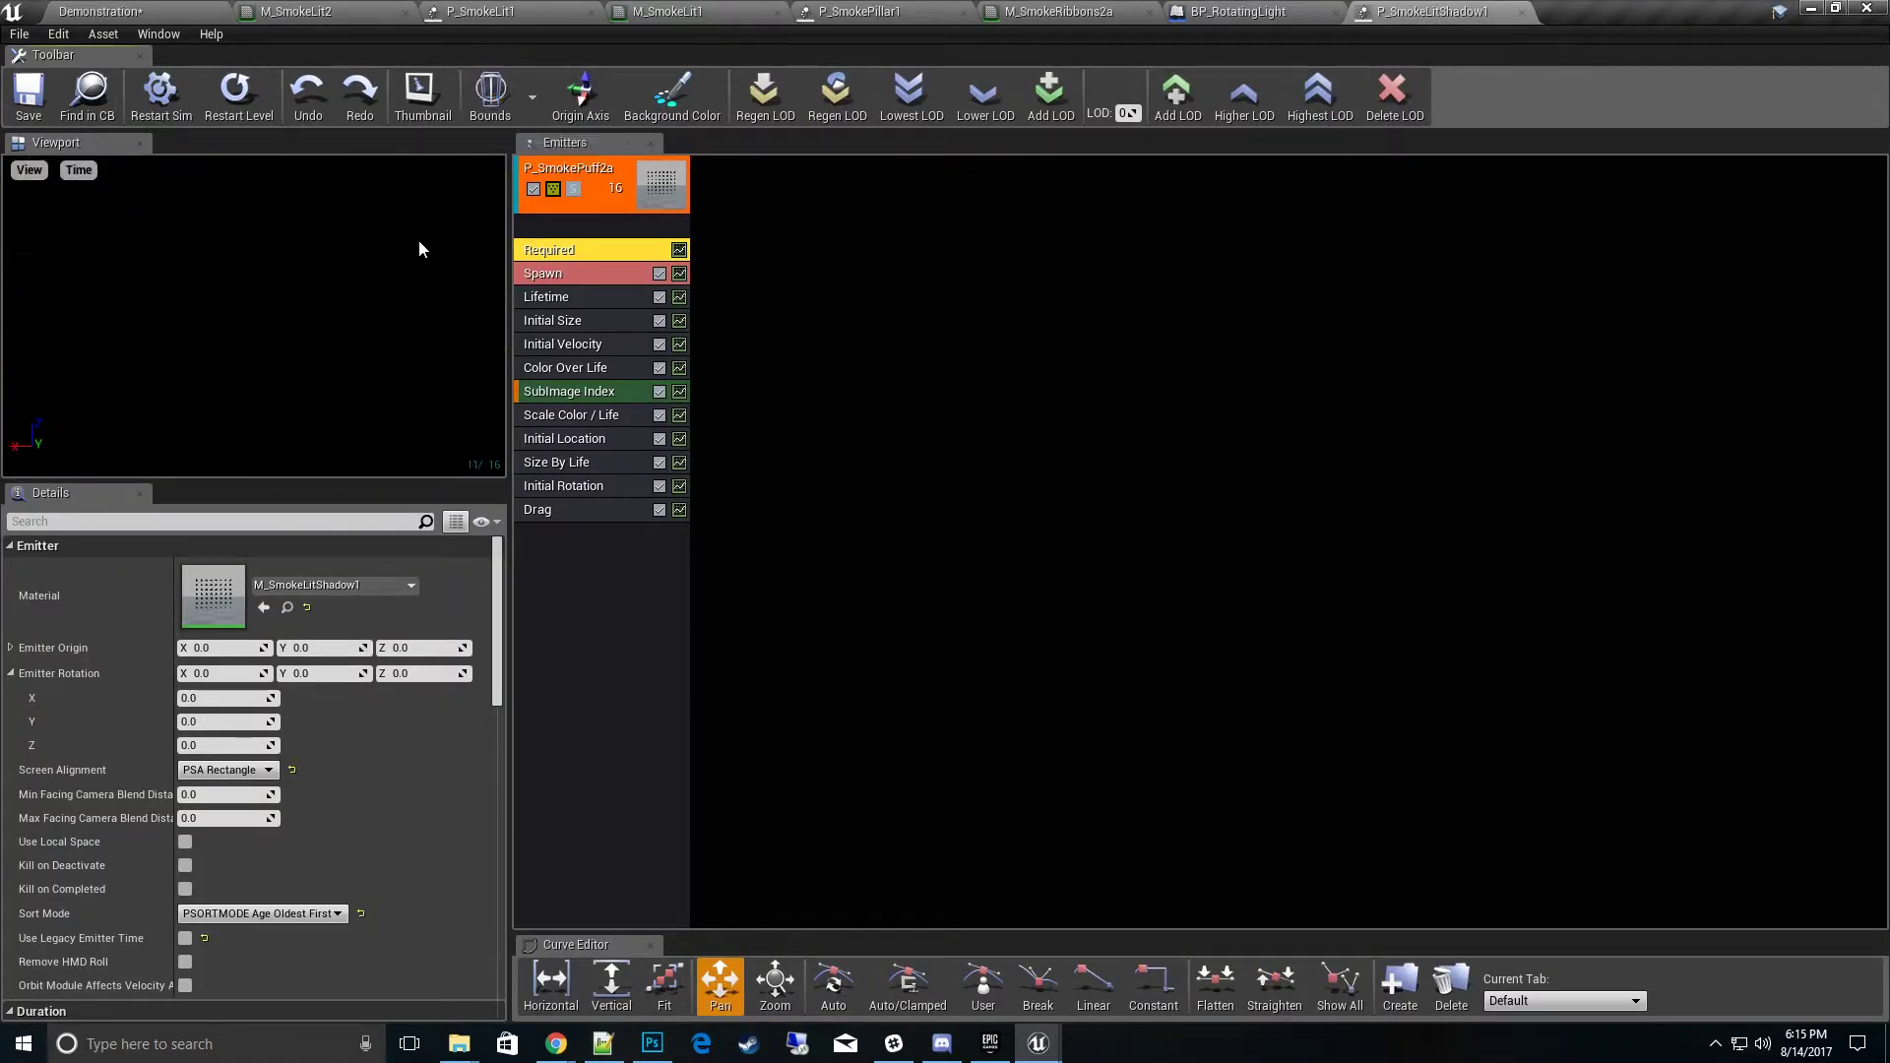
{"action": "left_click", "coordinate": [499, 109]}
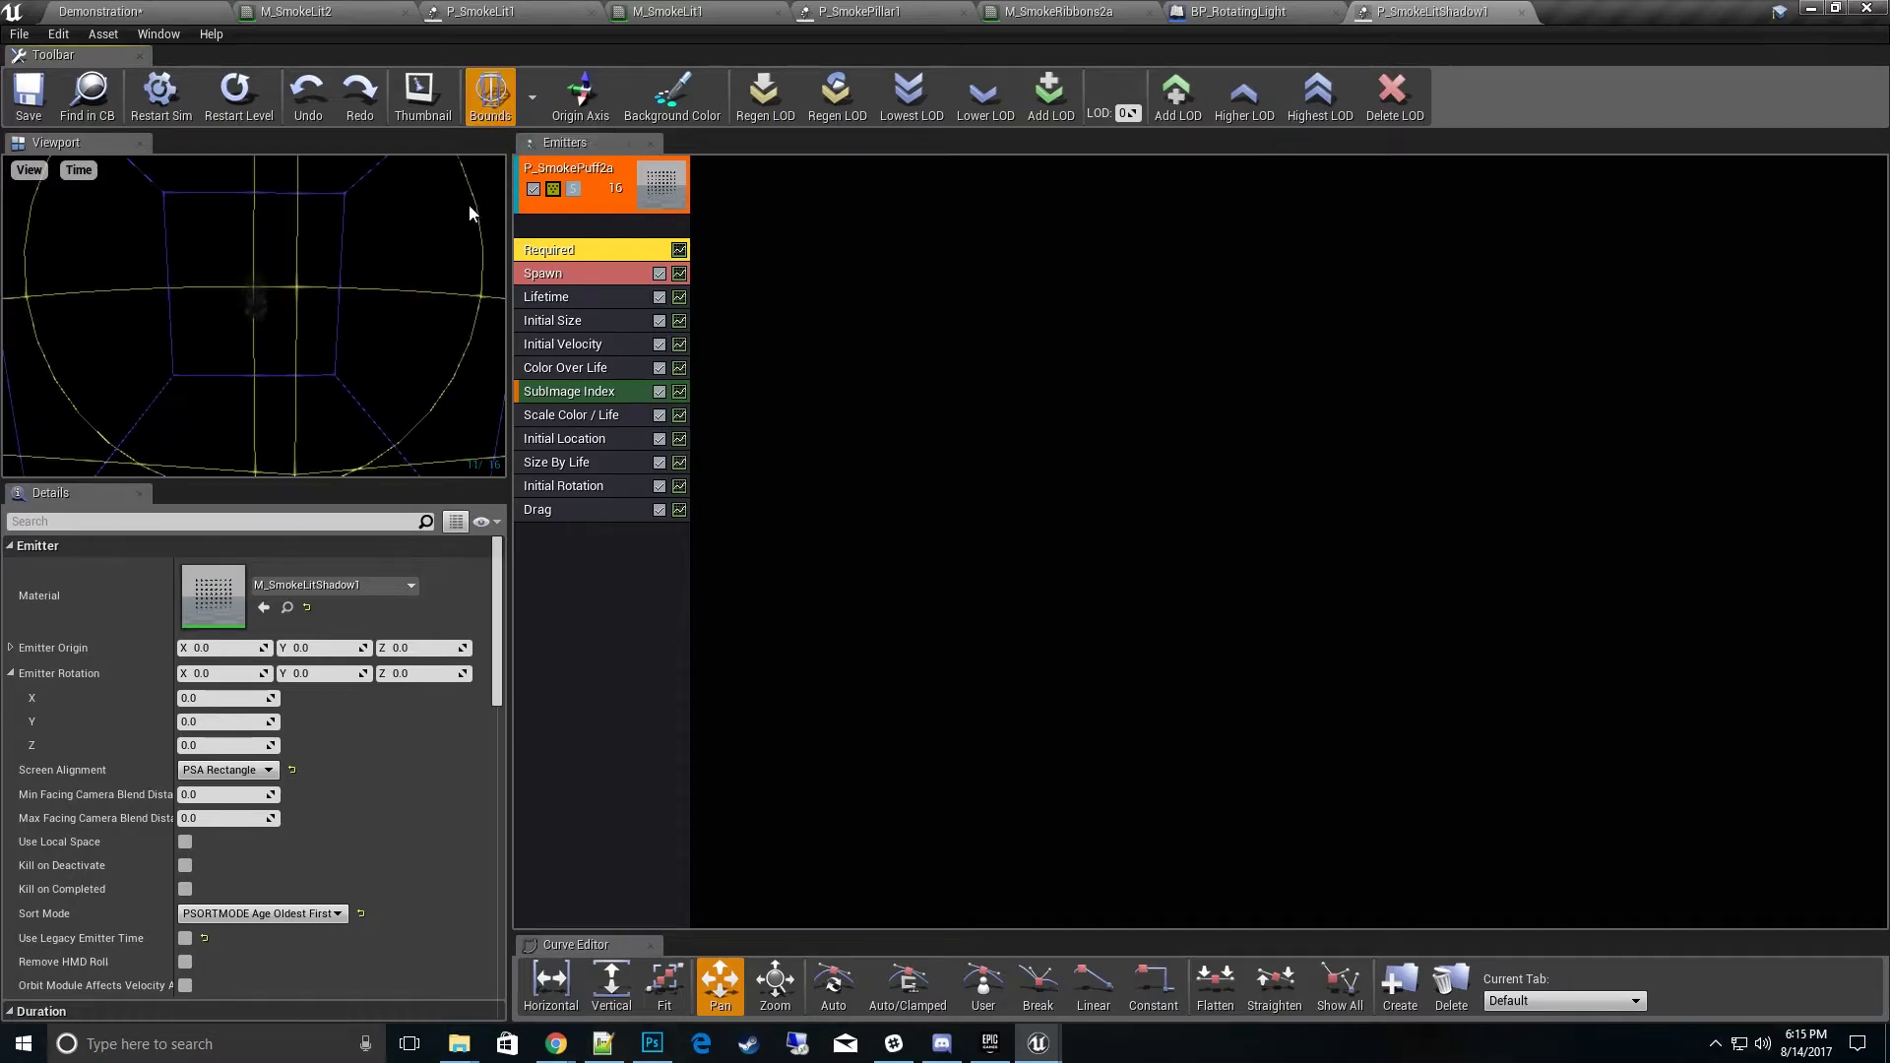
{"action": "mouse_move", "coordinate": [340, 463]}
{"action": "left_mouse_down"}
{"action": "mouse_move", "coordinate": [253, 346]}
{"action": "mouse_move", "coordinate": [325, 364]}
{"action": "mouse_move", "coordinate": [325, 620]}
{"action": "left_mouse_up"}
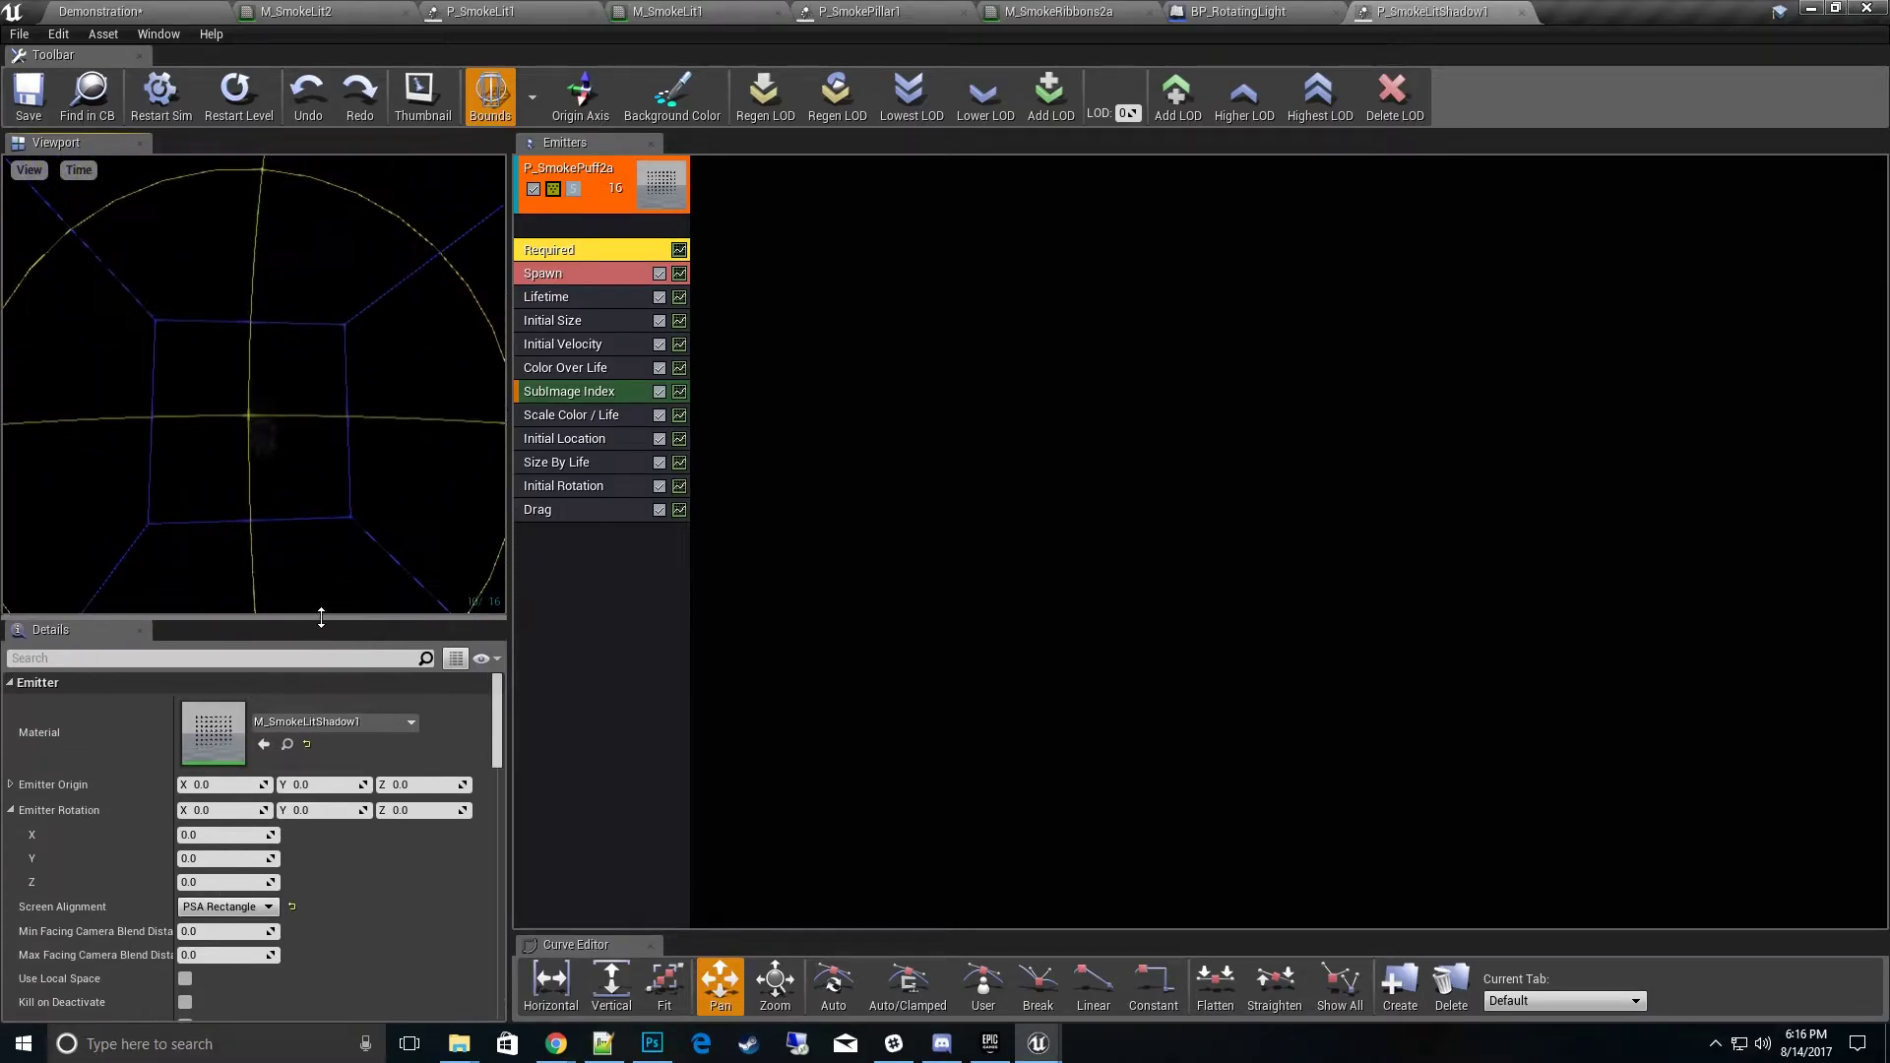
{"action": "left_click_drag", "start_coordinate": [256, 394], "coordinate": [335, 386]}
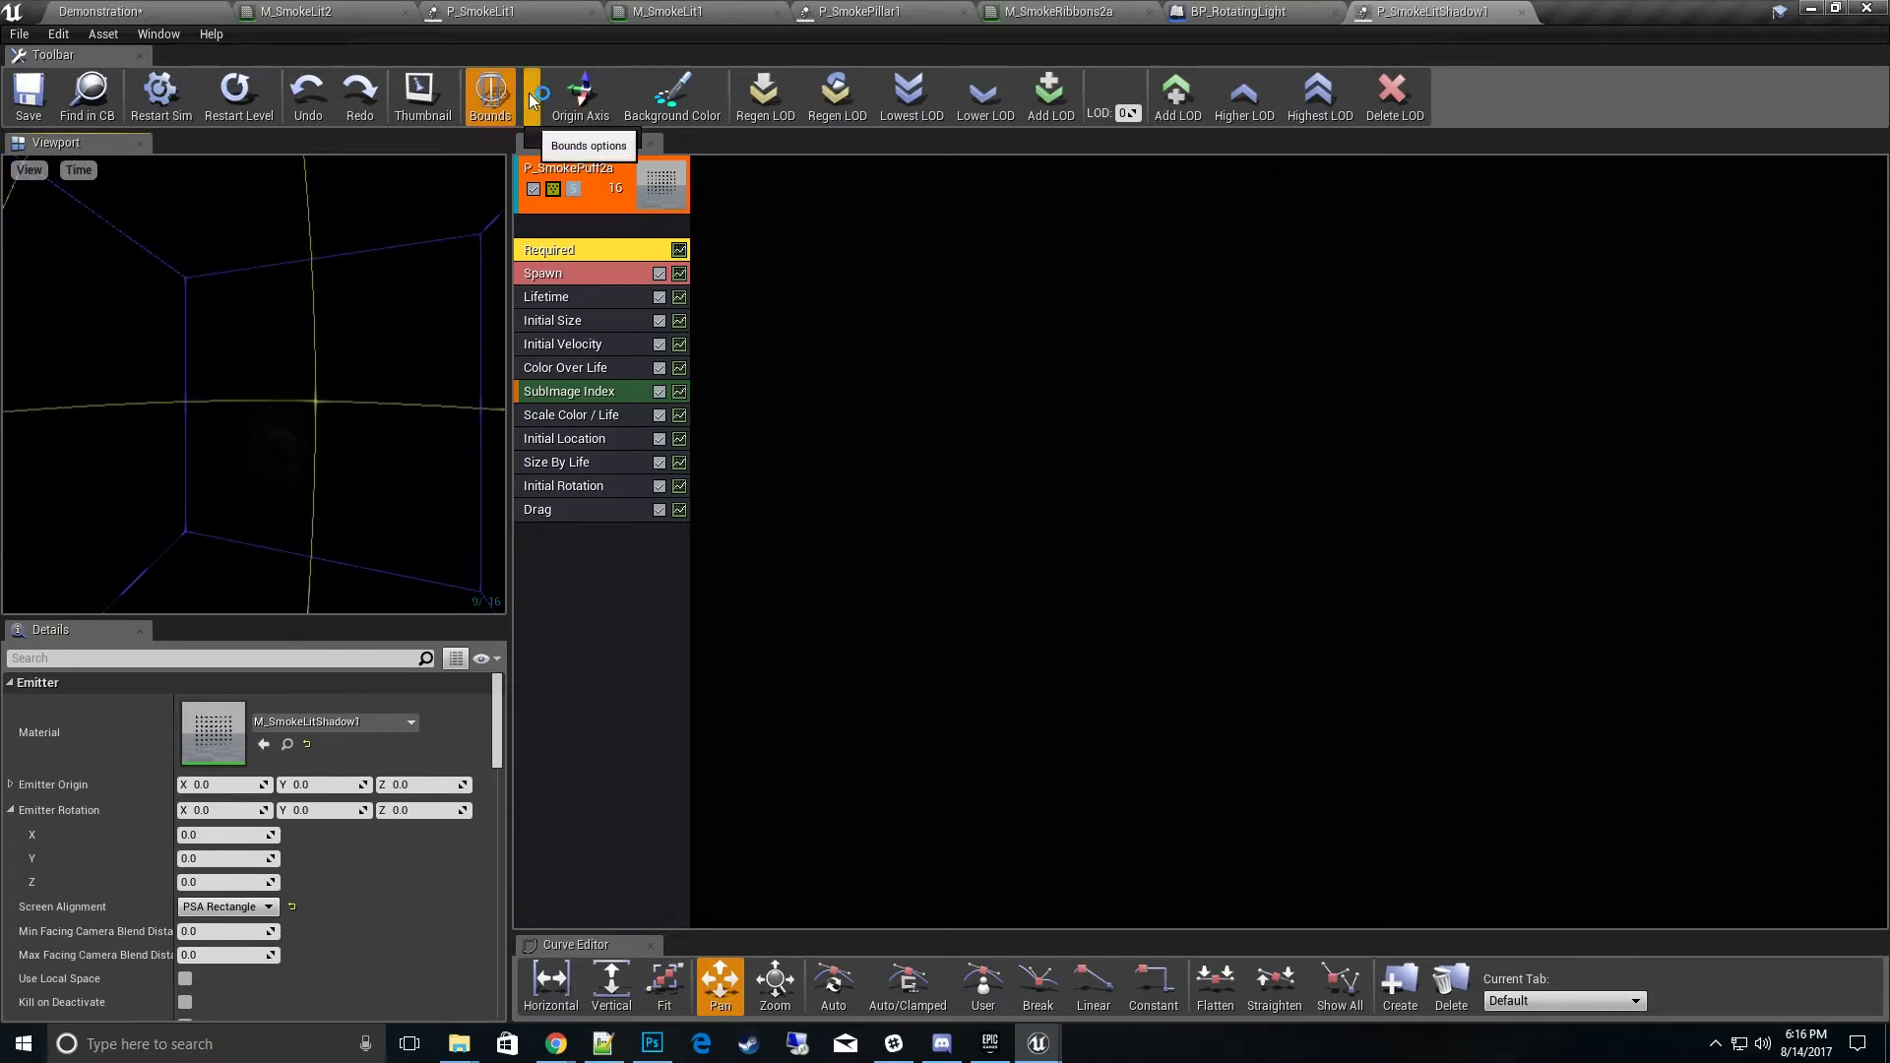
{"action": "left_click", "coordinate": [605, 140]}
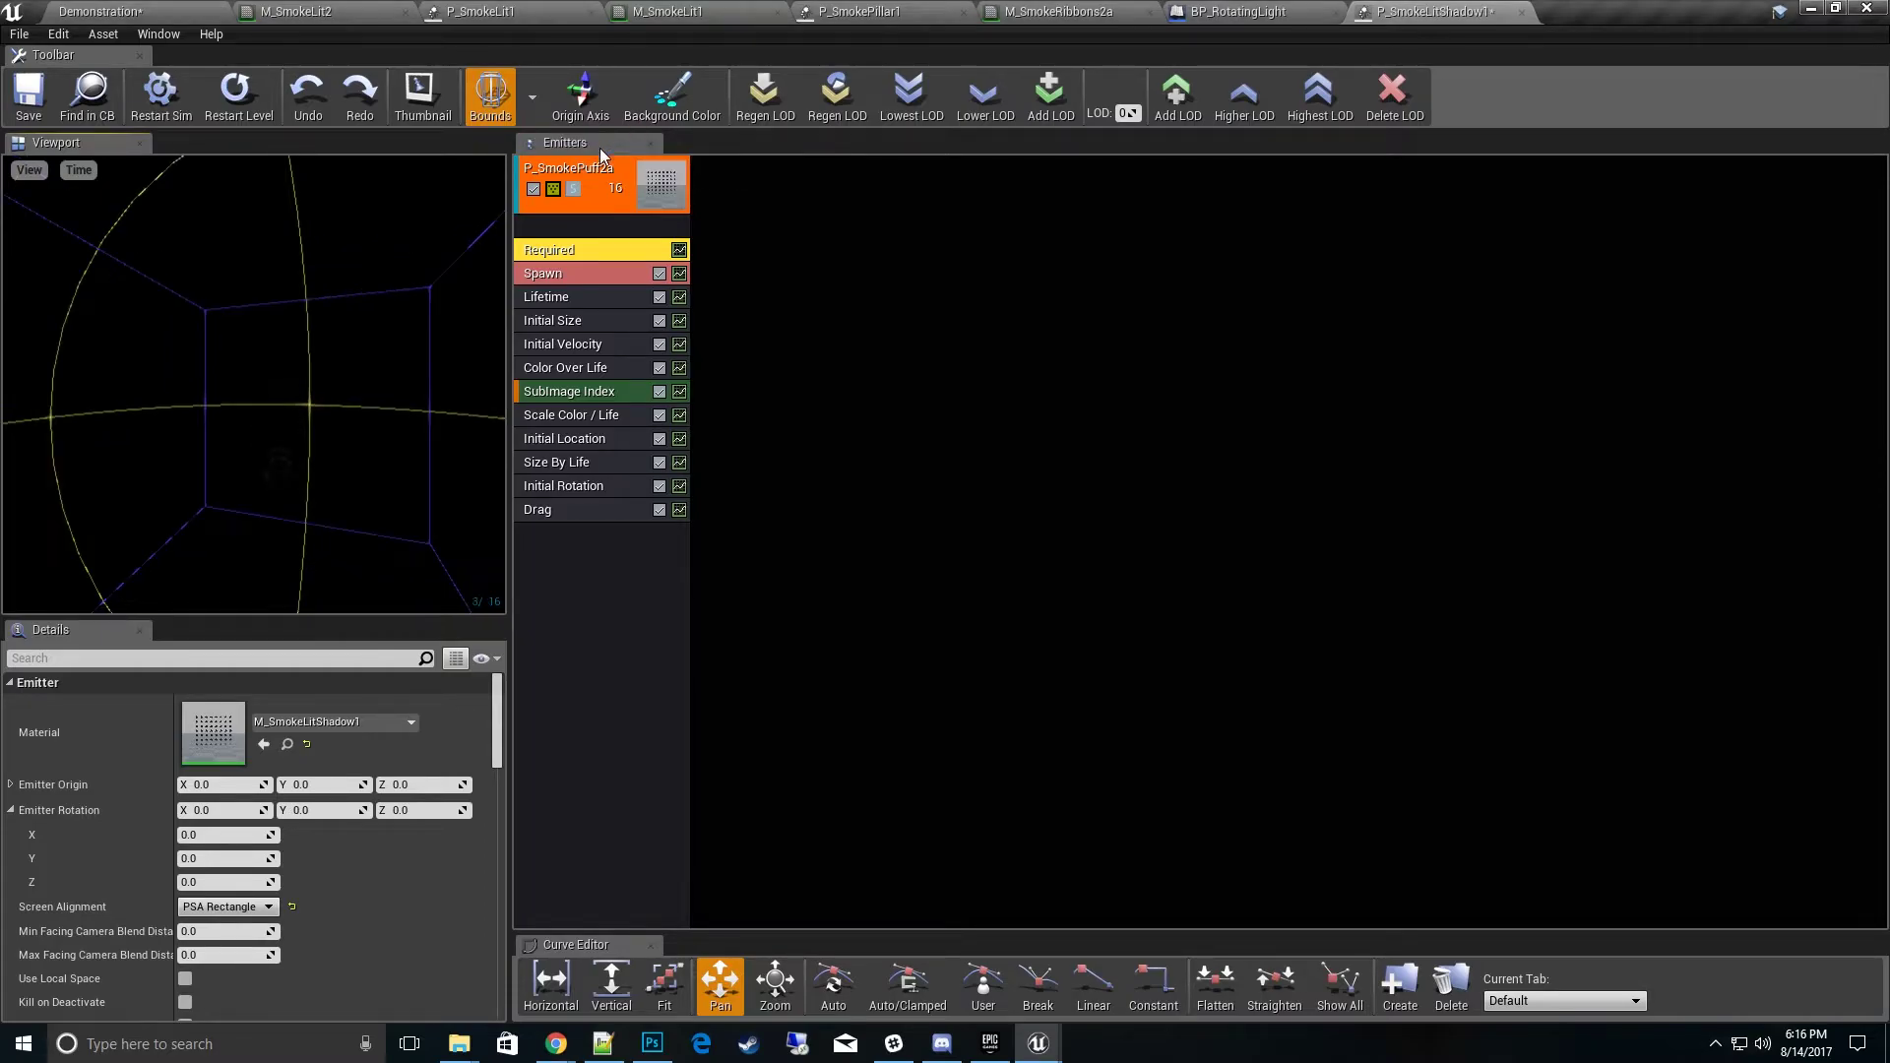
Step: Show the particle system's Bounds properties and frame the bounds in the preview
{"action": "left_click", "coordinate": [817, 626]}
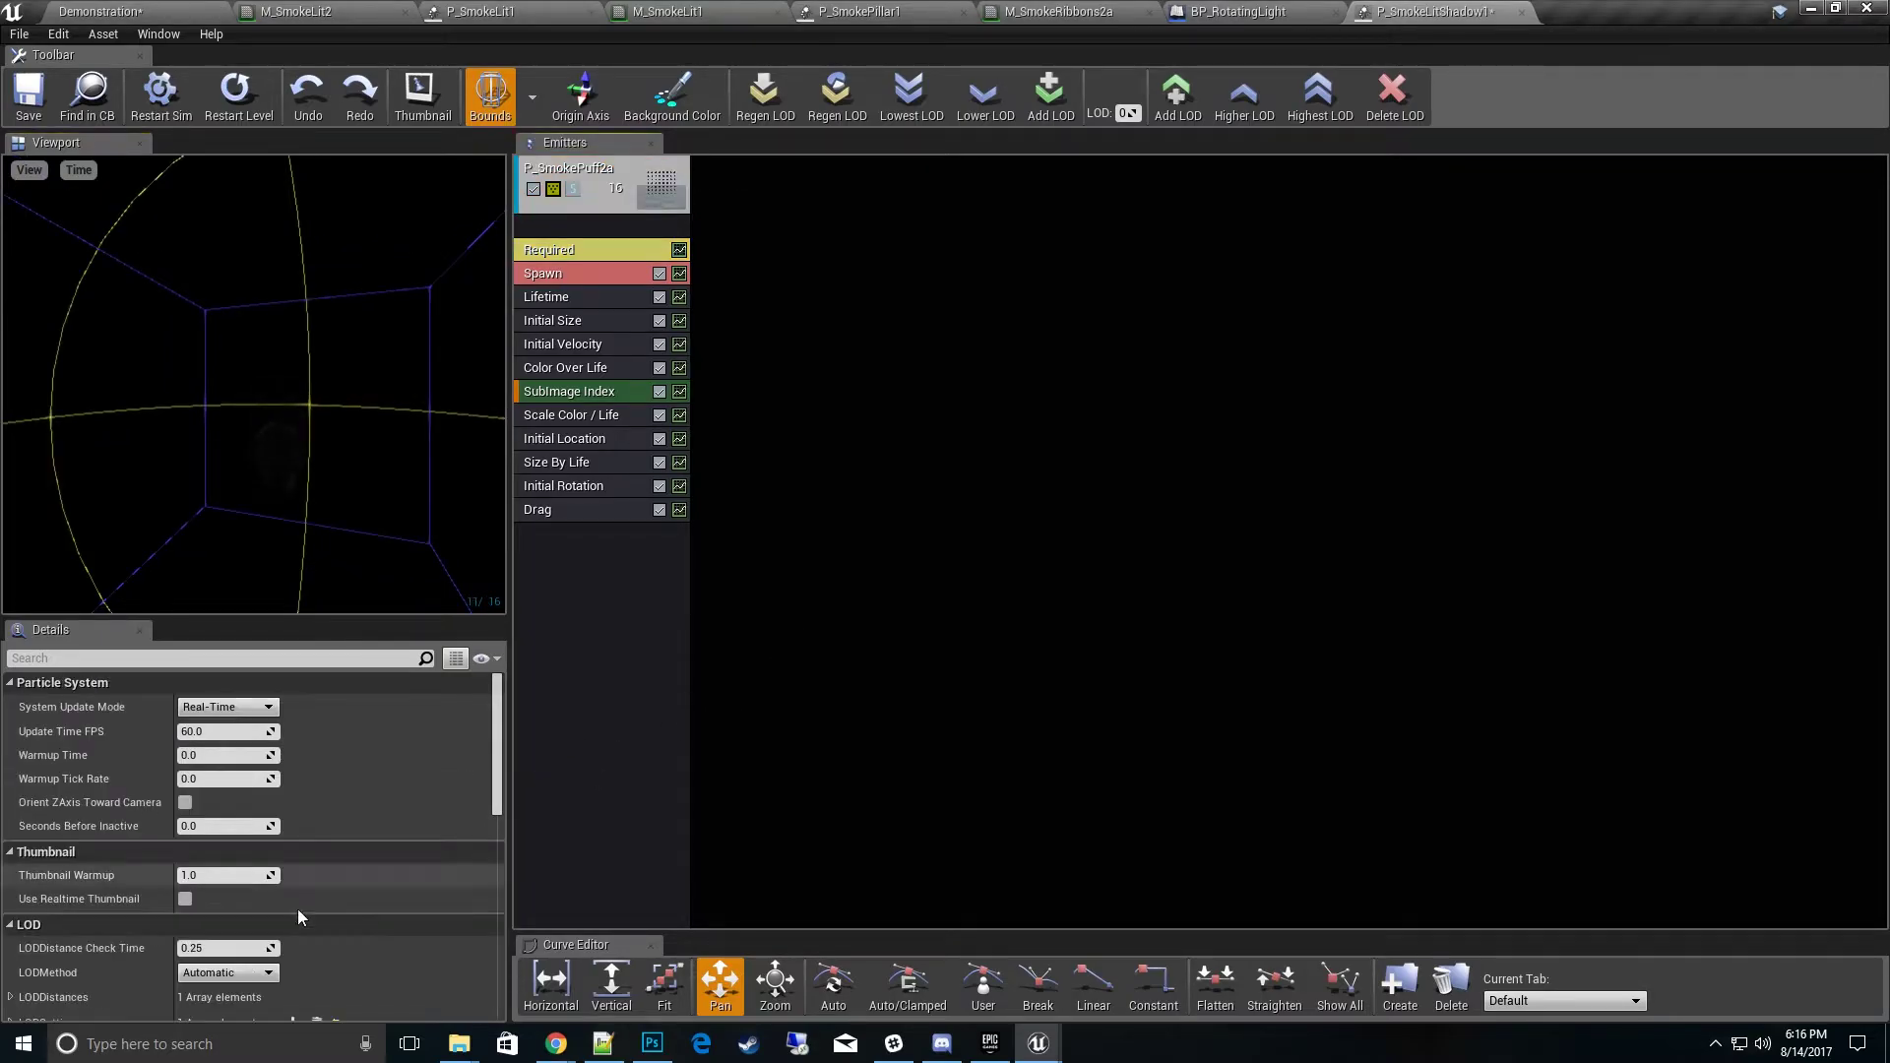
{"action": "scroll", "coordinate": [329, 844], "scroll_direction": "down", "scroll_amount": 5}
{"action": "scroll", "coordinate": [196, 866], "scroll_direction": "down", "scroll_amount": 3}
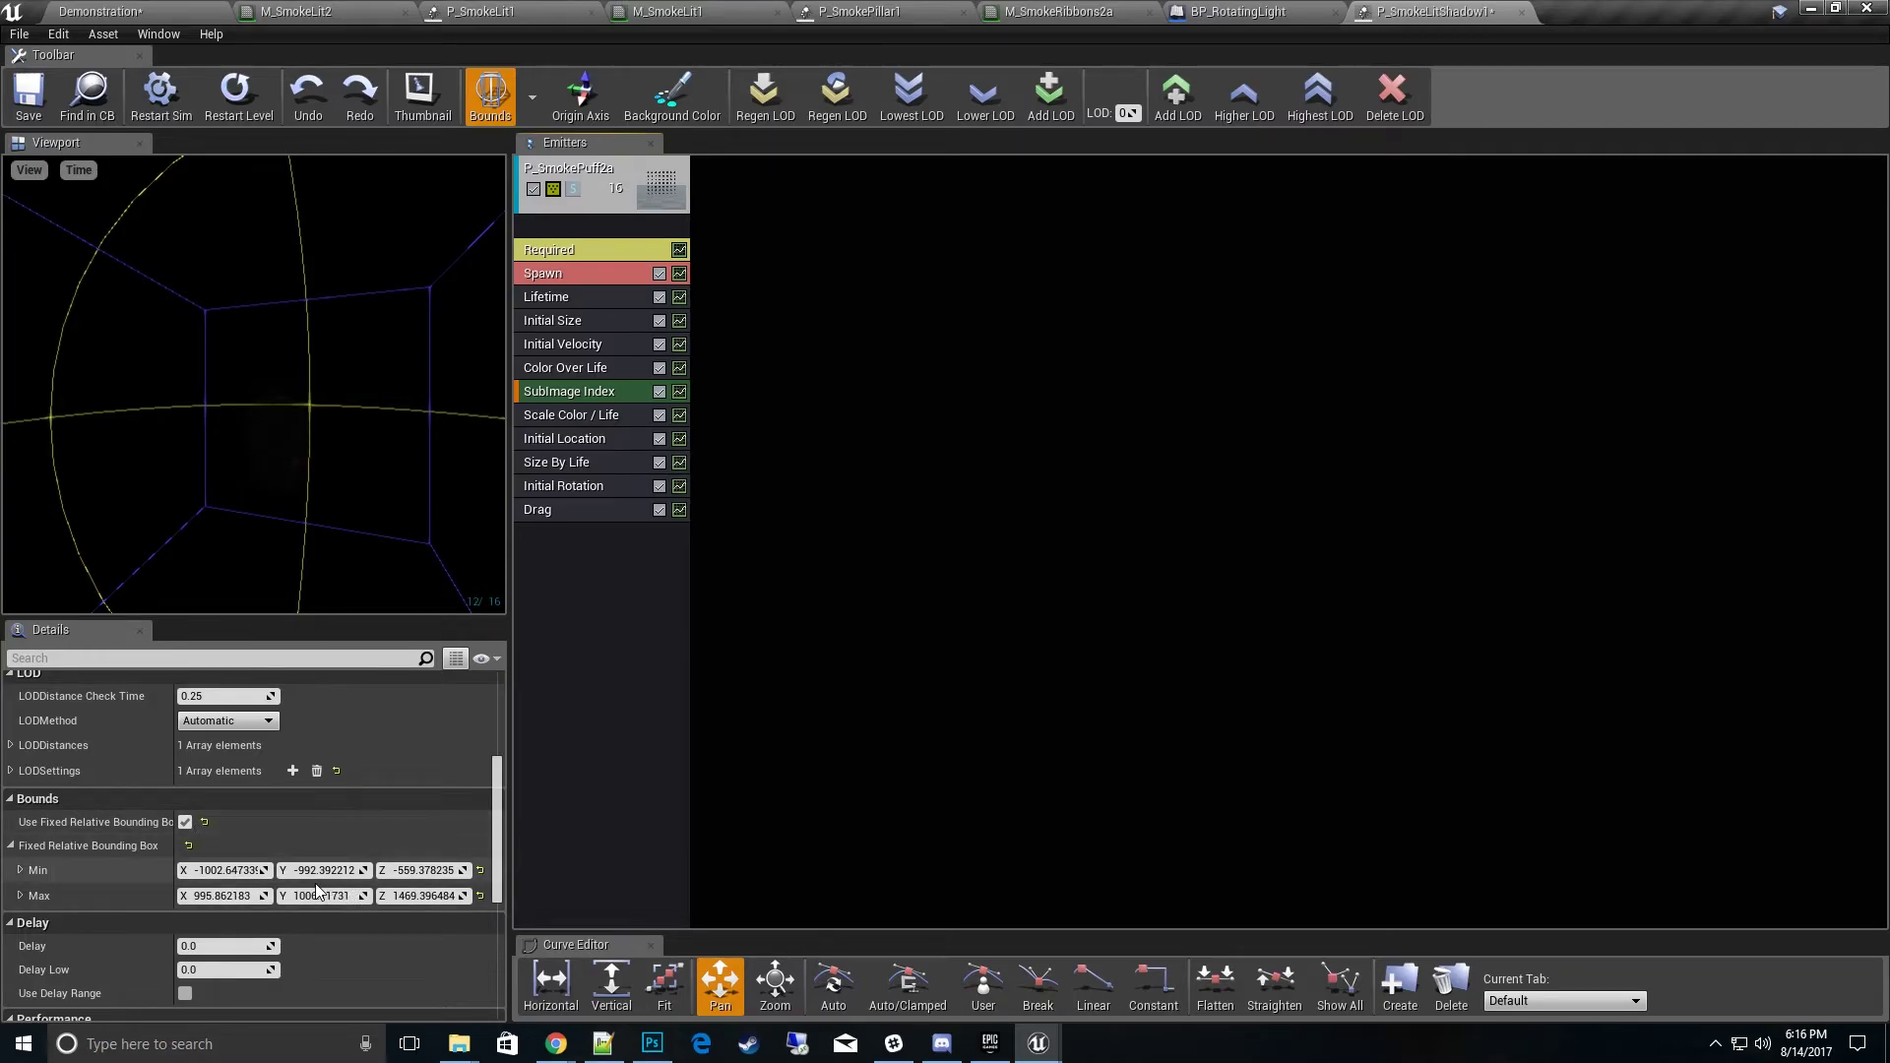
{"action": "left_click_drag", "start_coordinate": [387, 510], "coordinate": [413, 492]}
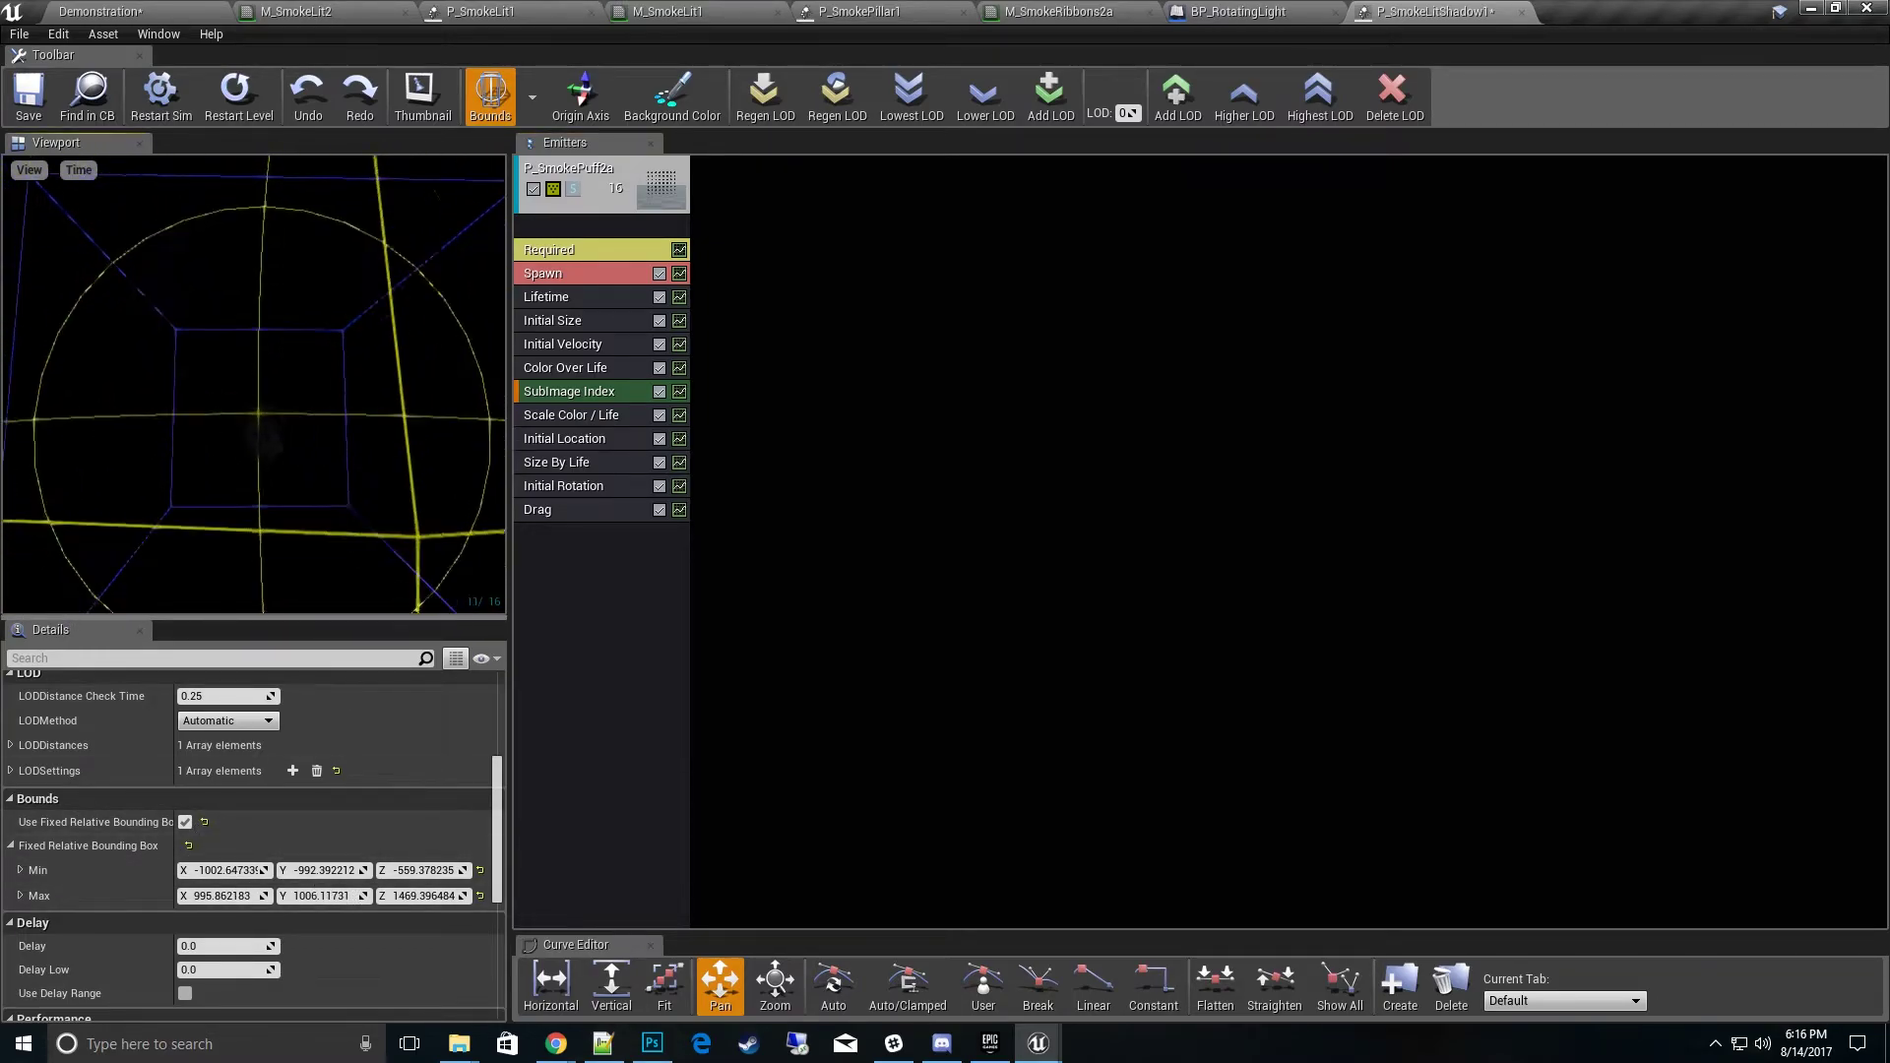
{"action": "left_click_drag", "start_coordinate": [413, 492], "coordinate": [374, 453]}
{"action": "type", "text": "-400"}
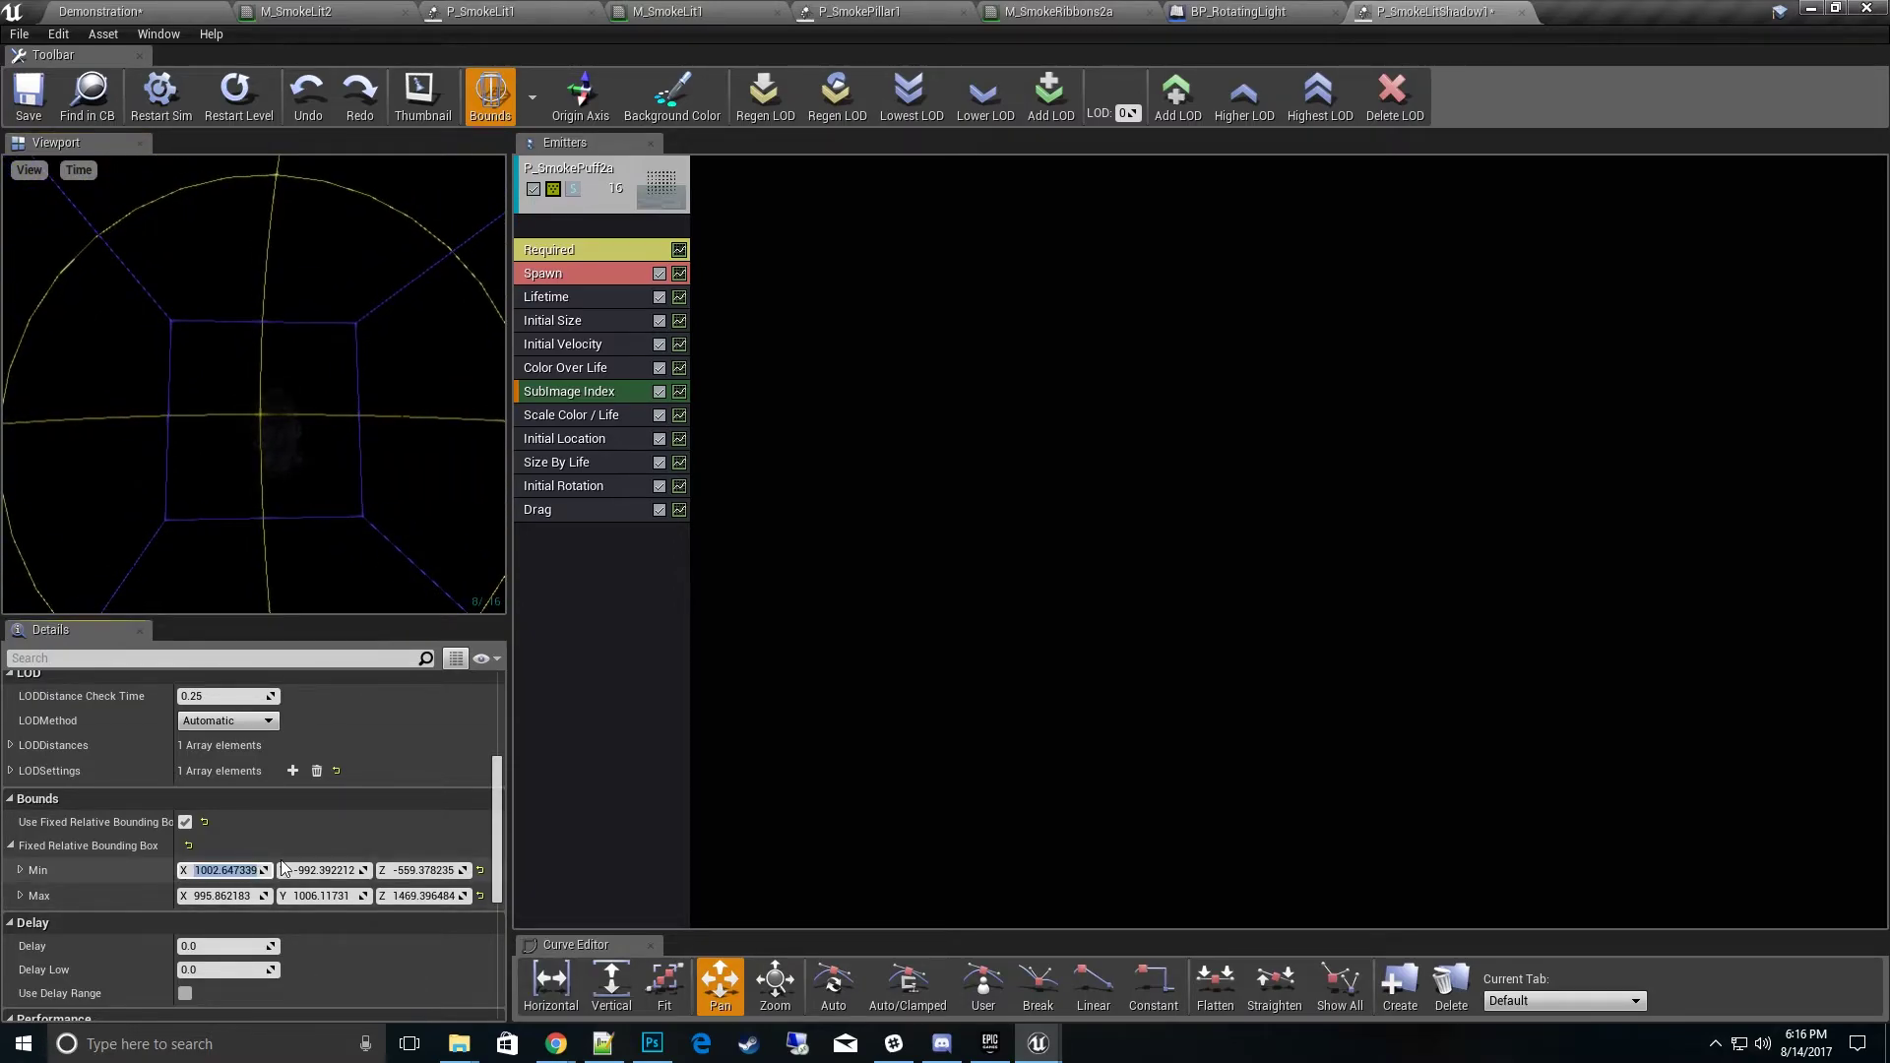
Step: Set Fixed Relative Bounding Box Min to (-400, -400, 0) and Max X/Y to 400
{"action": "left_click", "coordinate": [338, 870]}
{"action": "type", "text": "-400"}
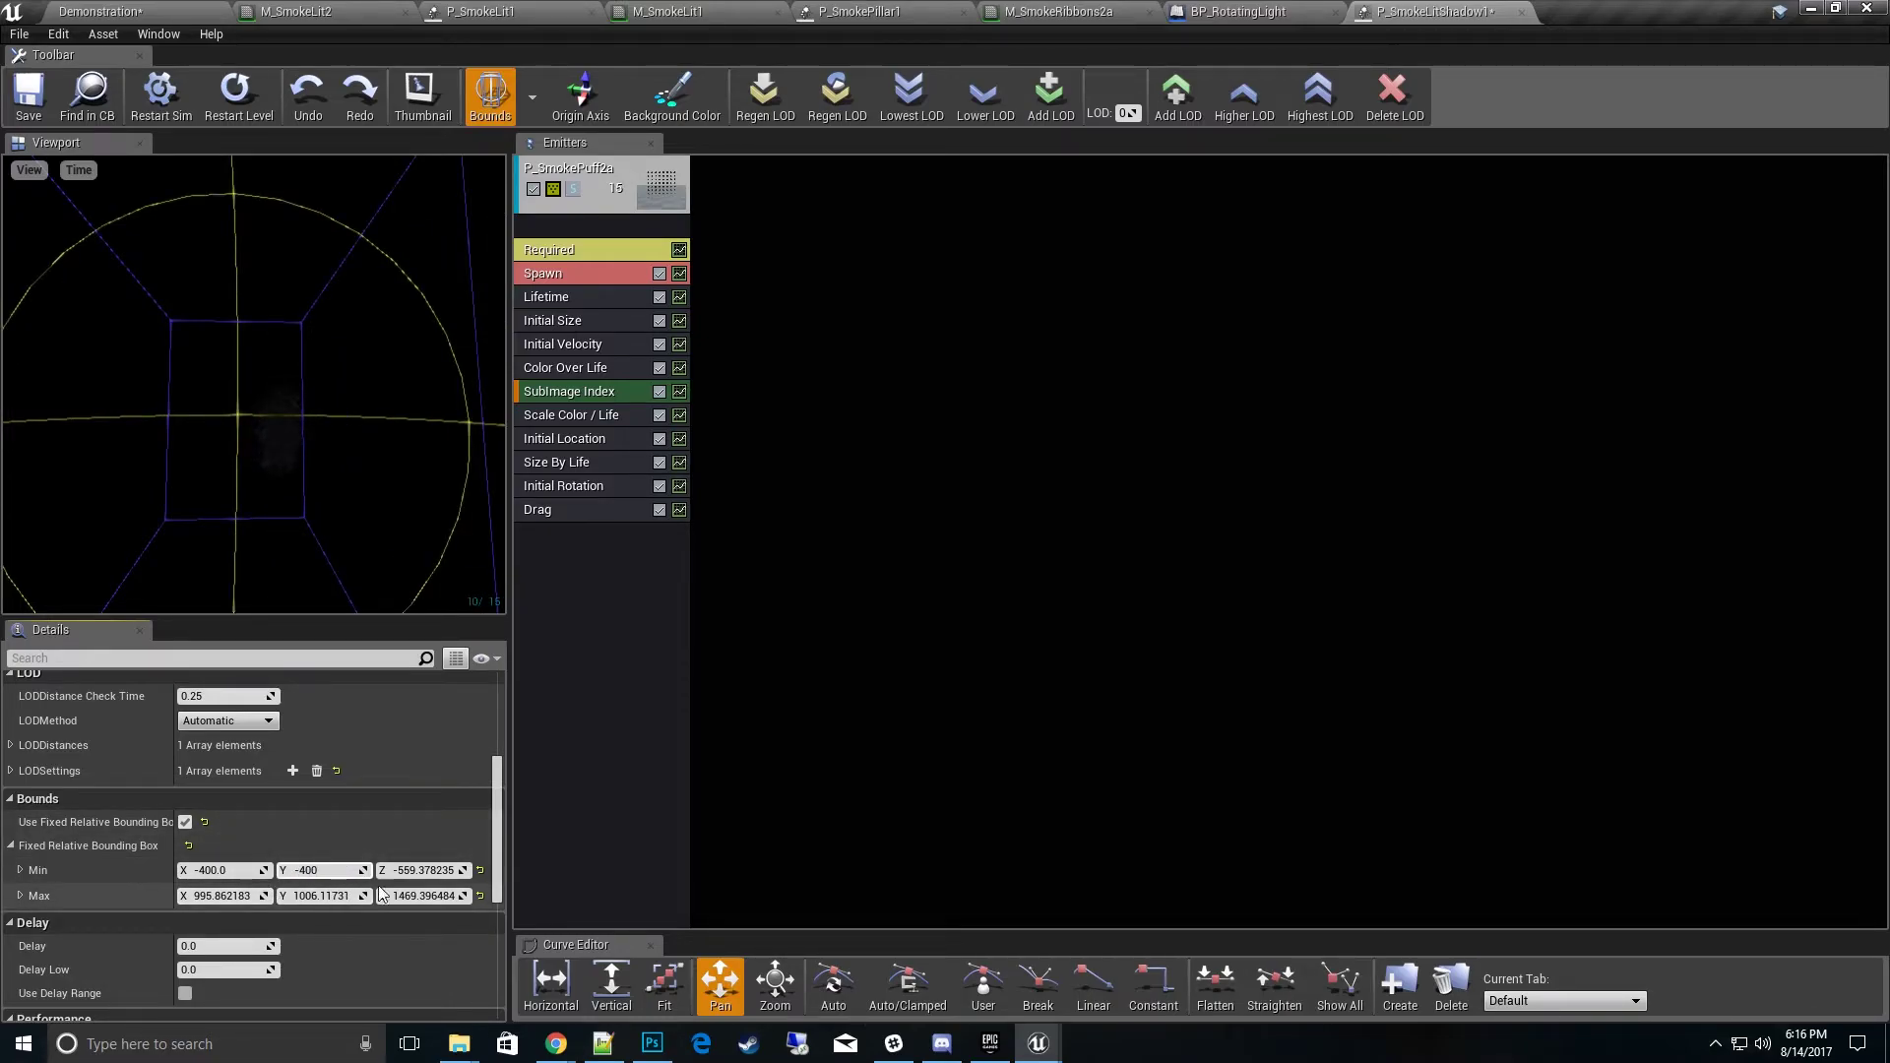
{"action": "left_click", "coordinate": [444, 869]}
{"action": "type", "text": "0"}
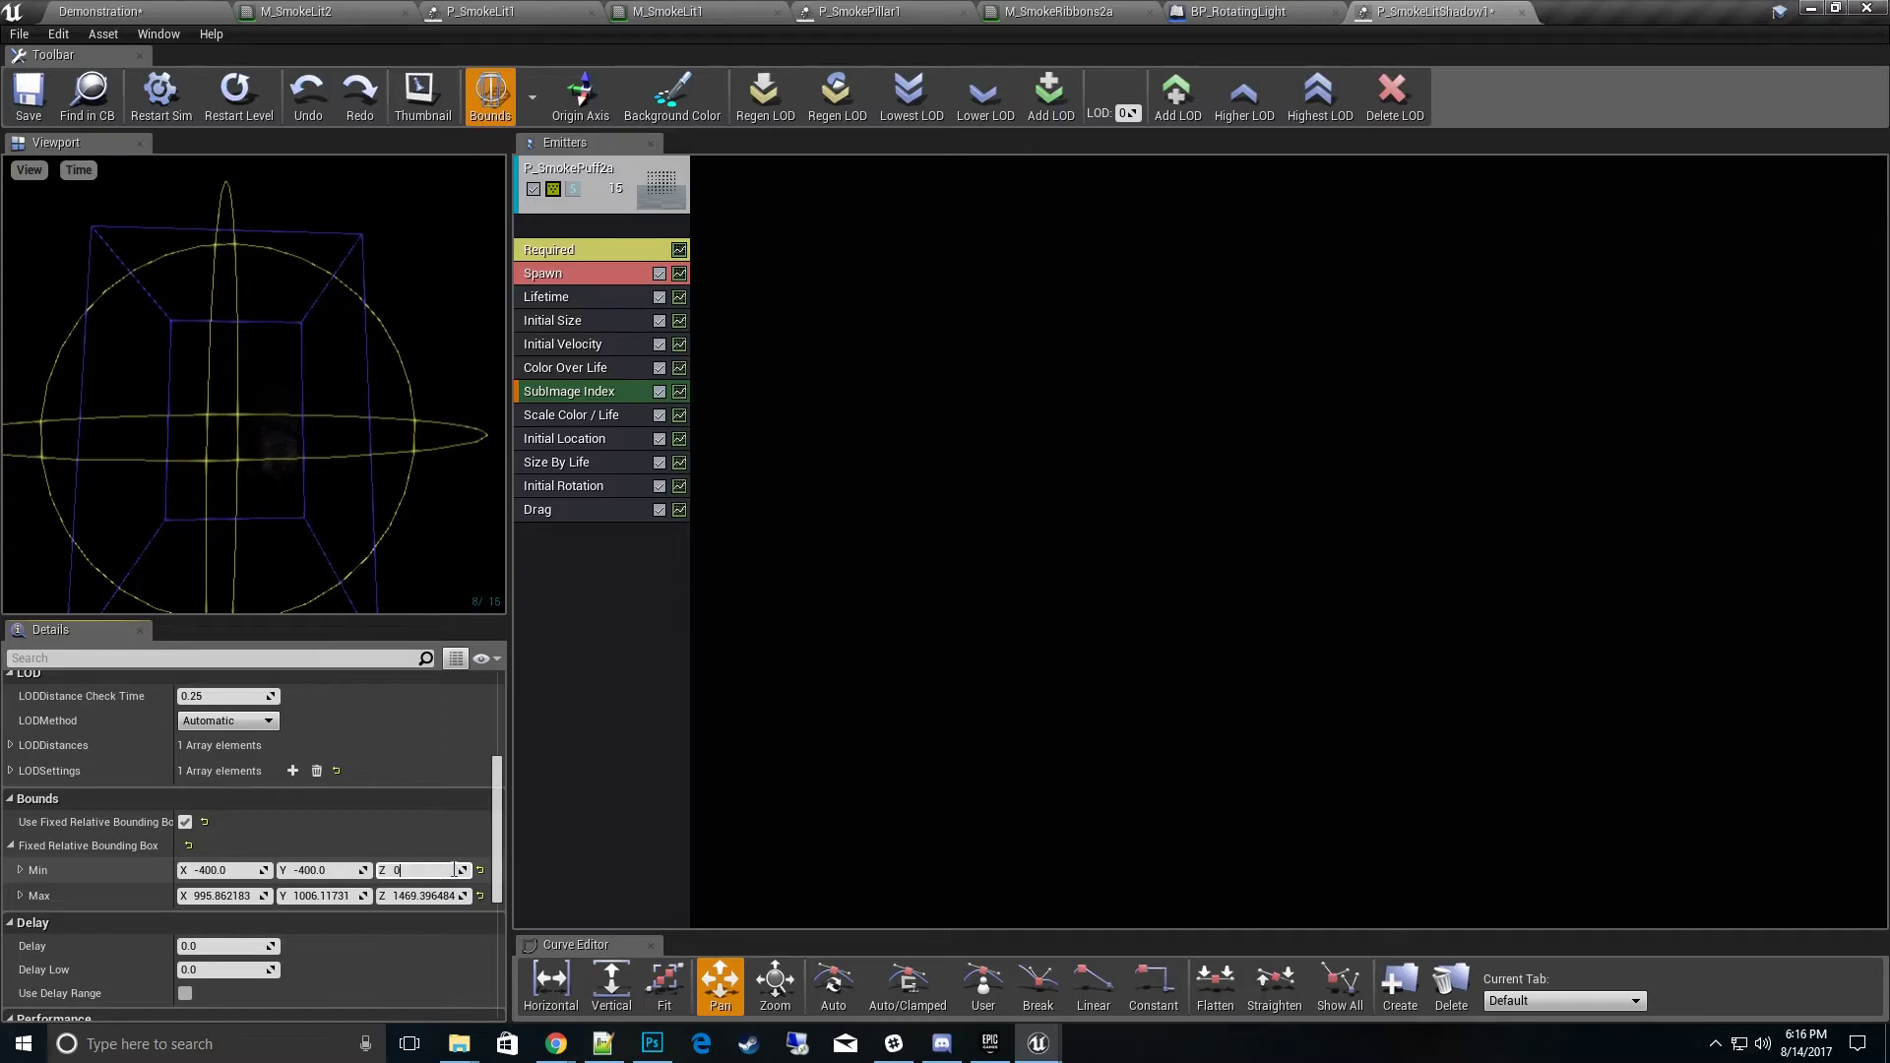
{"action": "left_click", "coordinate": [242, 893]}
{"action": "type", "text": "4"}
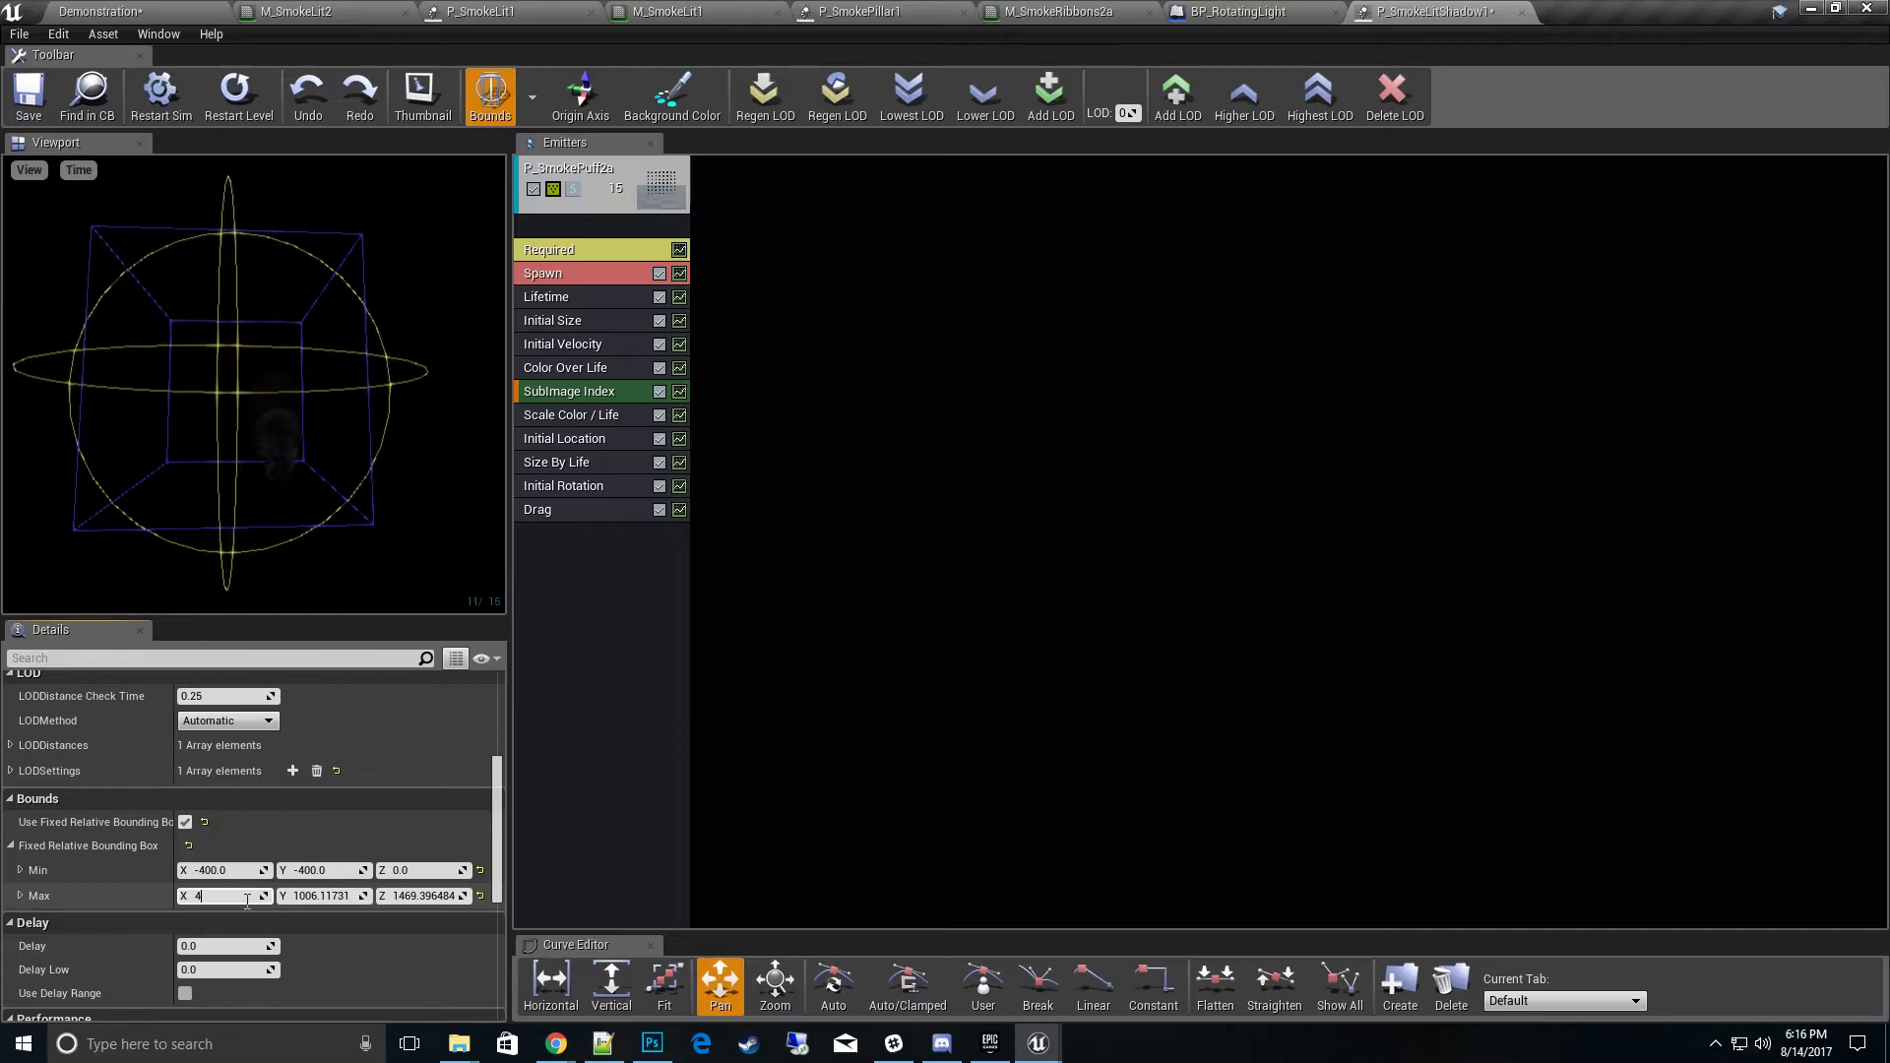
{"action": "type", "text": "00"}
{"action": "left_click", "coordinate": [326, 896]}
{"action": "type", "text": "4"}
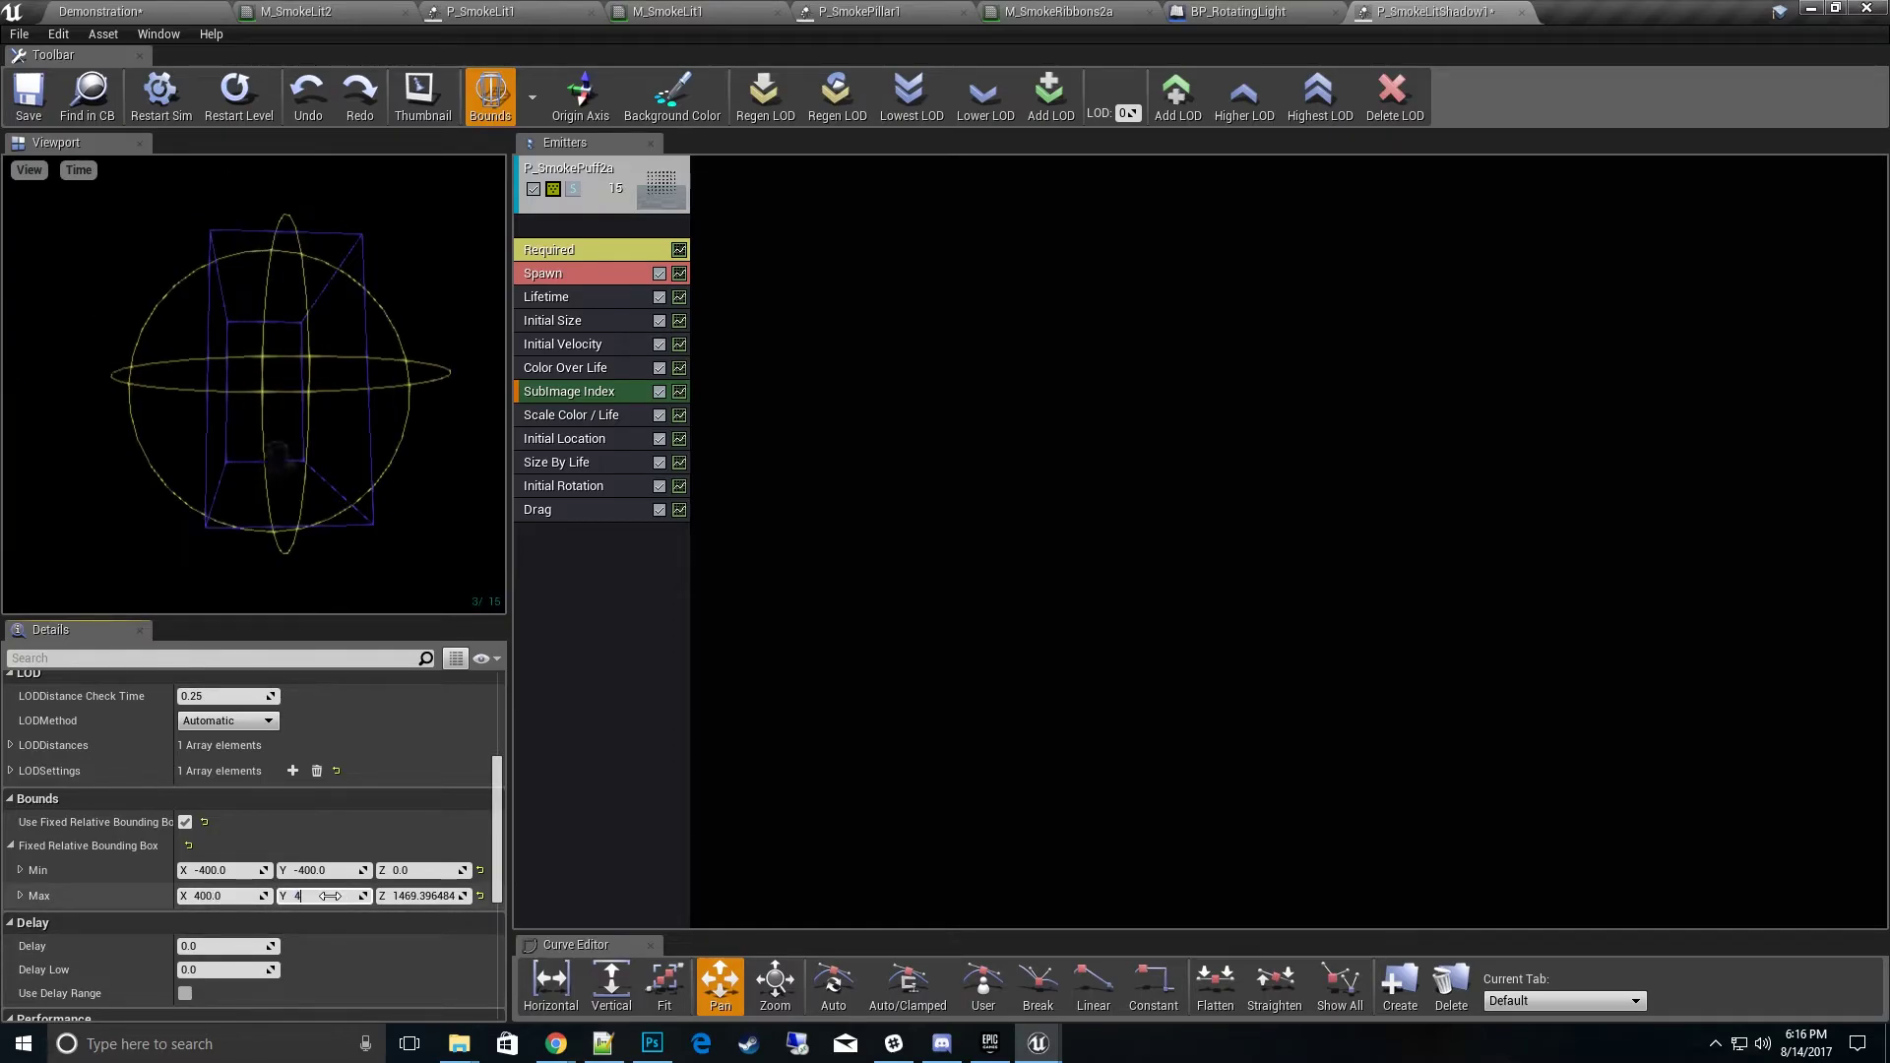
{"action": "type", "text": "00"}
{"action": "left_click", "coordinate": [441, 896]}
{"action": "type", "text": "400"}
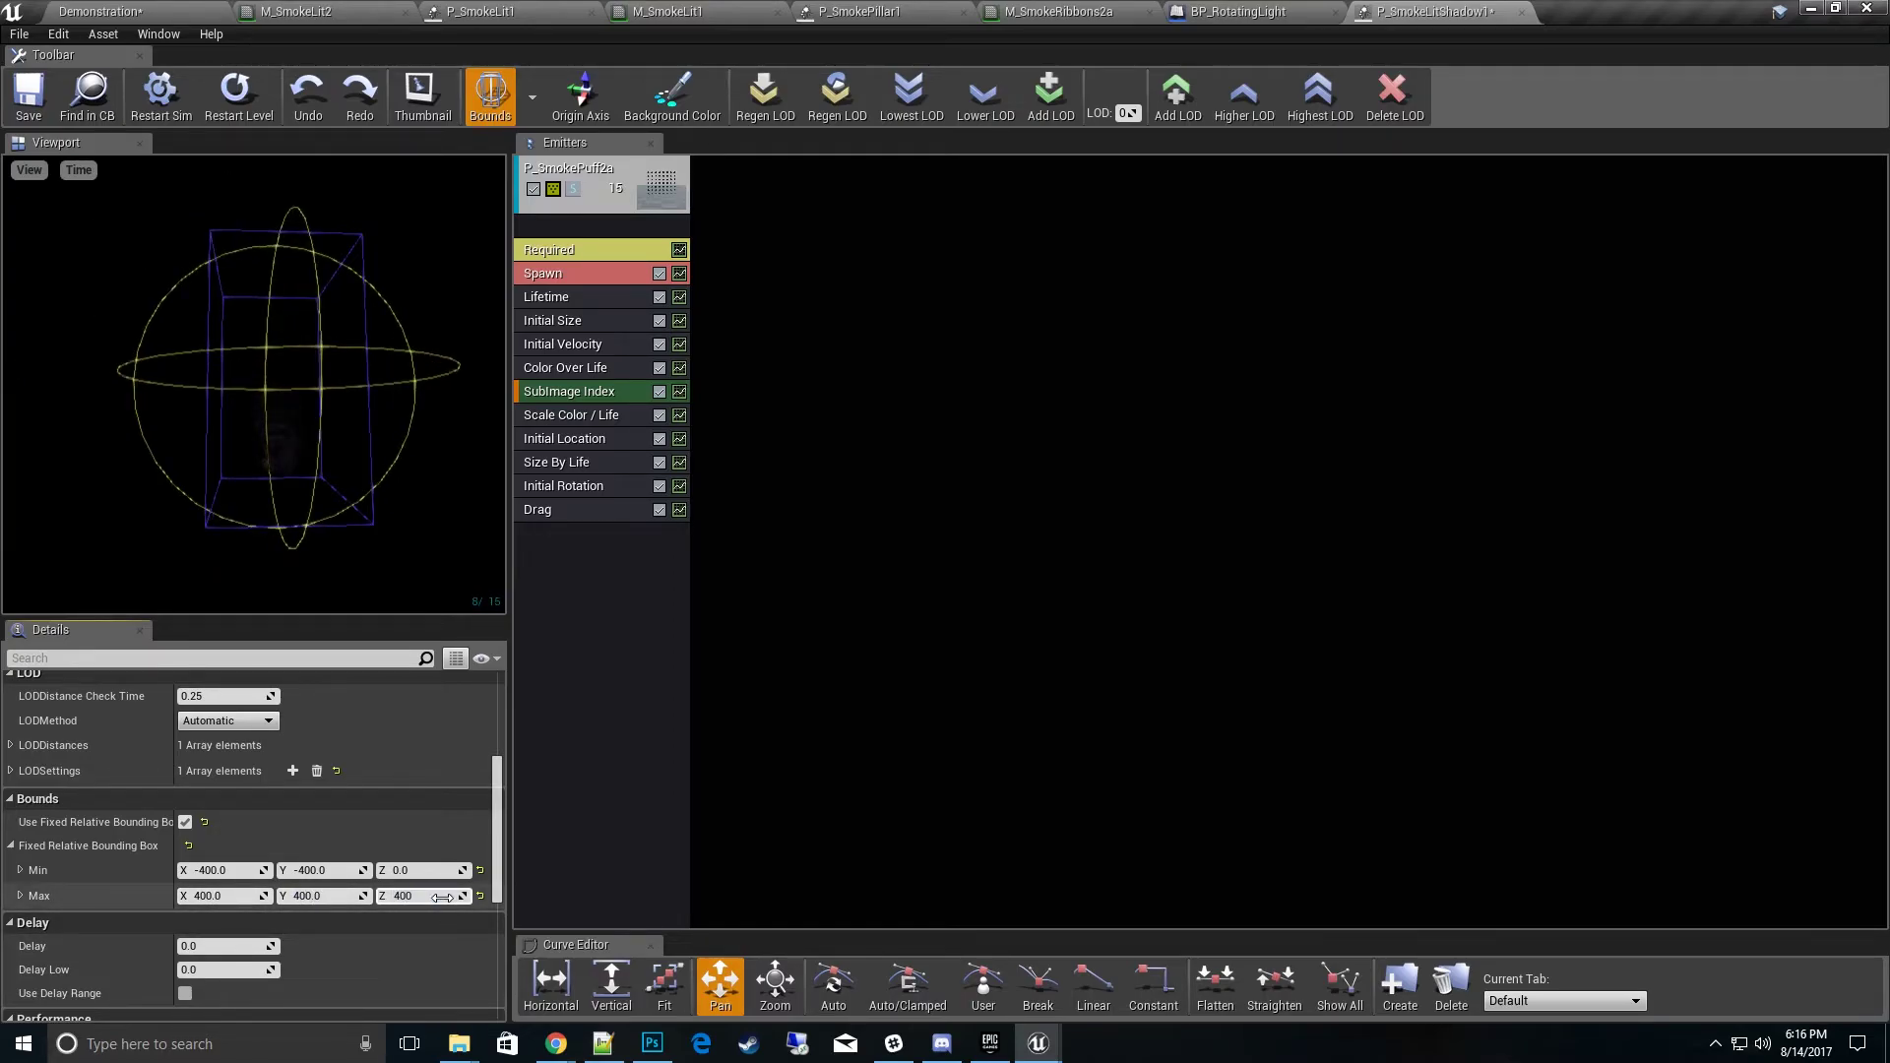
{"action": "key", "text": "Return"}
Step: Raise the bounding box Max Z to 700 and check the smoke sits inside
{"action": "mouse_move", "coordinate": [335, 546]}
{"action": "left_mouse_down"}
{"action": "mouse_move", "coordinate": [334, 492]}
{"action": "mouse_move", "coordinate": [305, 463]}
{"action": "left_mouse_up"}
{"action": "type", "text": "600"}
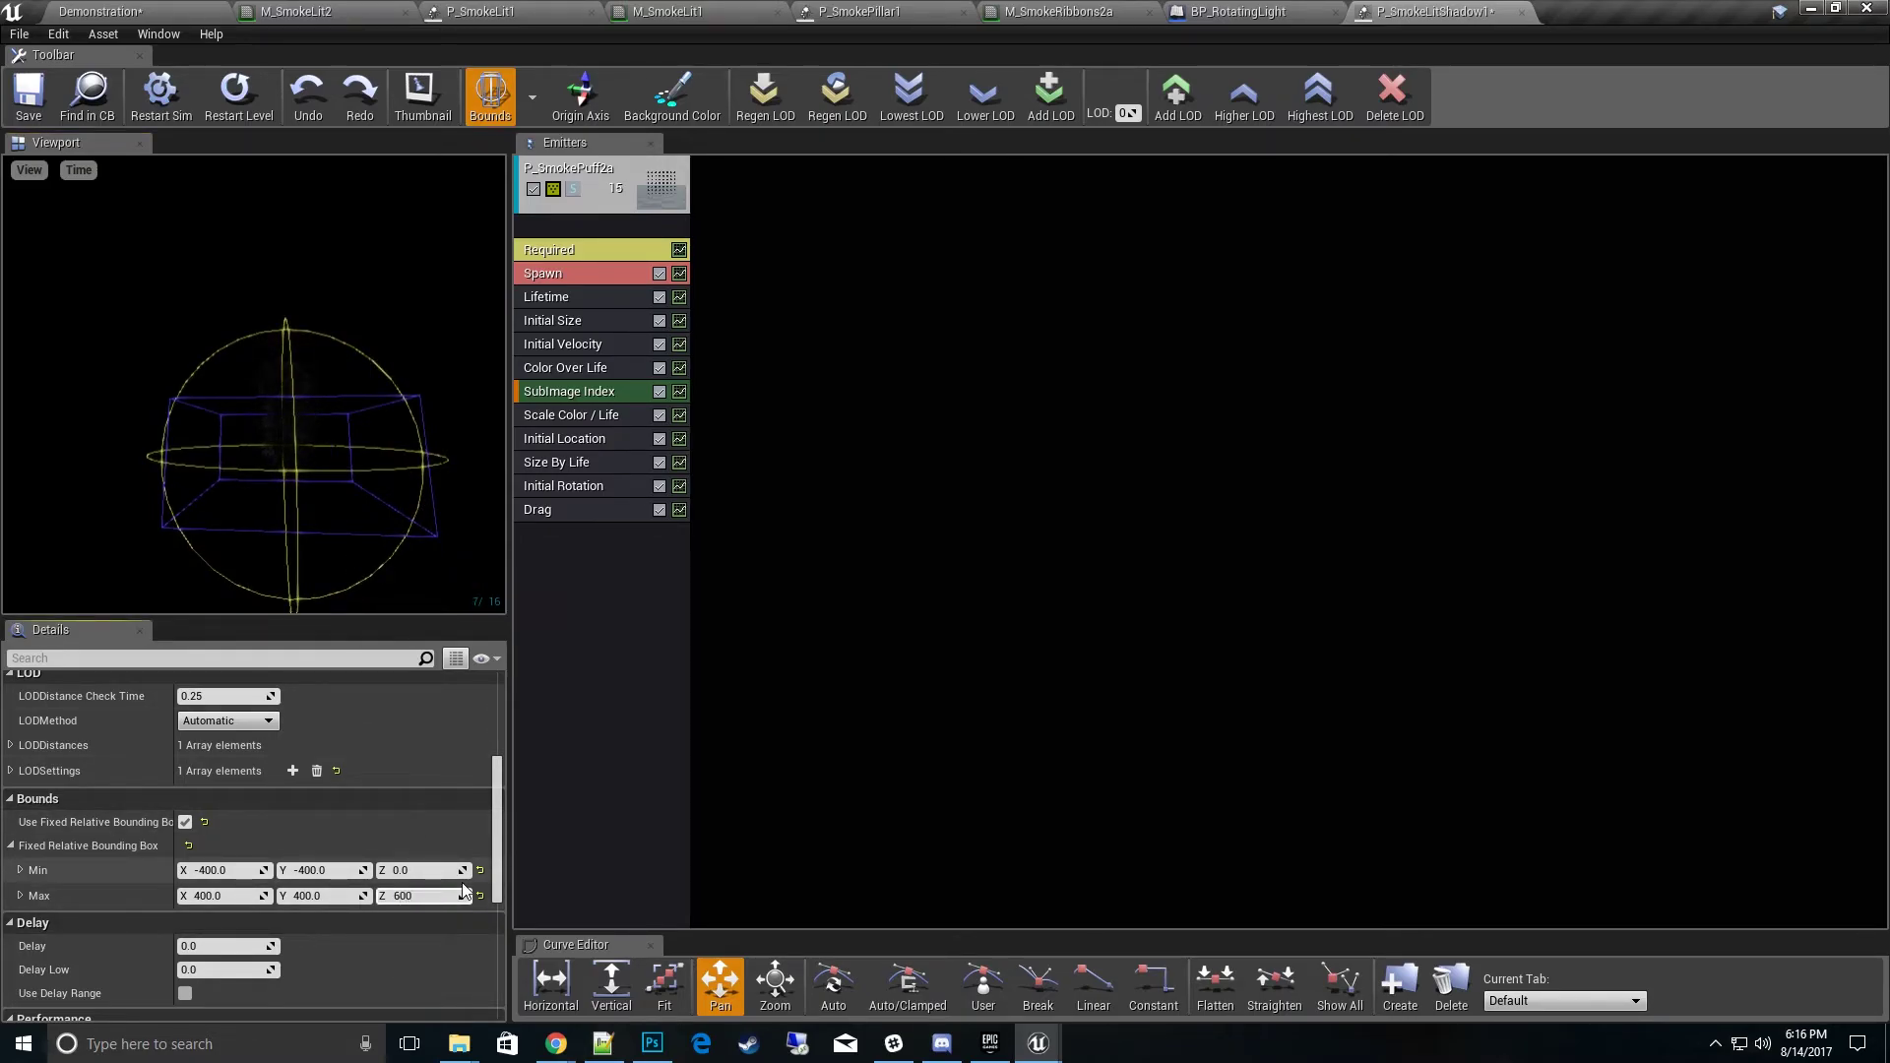
{"action": "type", "text": "700"}
{"action": "key", "text": "Return"}
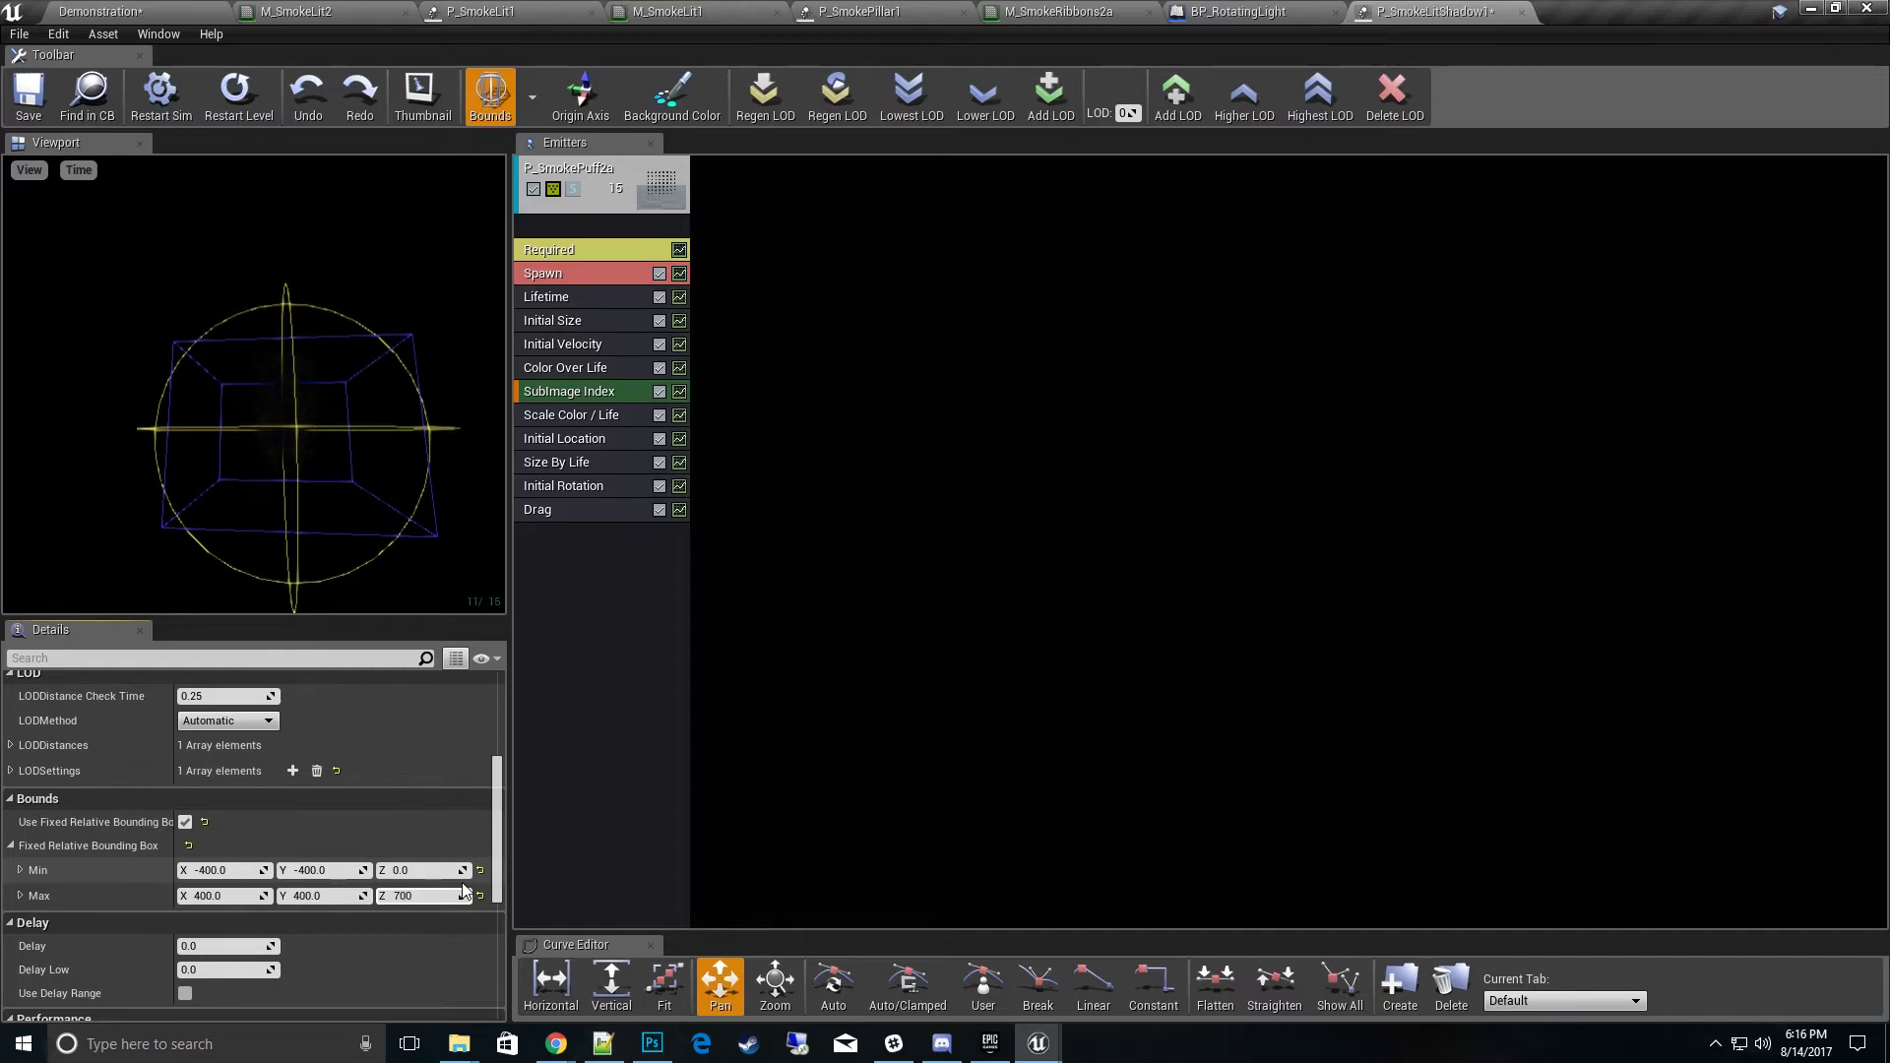
{"action": "key", "text": "Return"}
{"action": "mouse_move", "coordinate": [245, 554]}
{"action": "left_mouse_down"}
{"action": "mouse_move", "coordinate": [324, 472]}
{"action": "mouse_move", "coordinate": [275, 433]}
{"action": "left_mouse_up"}
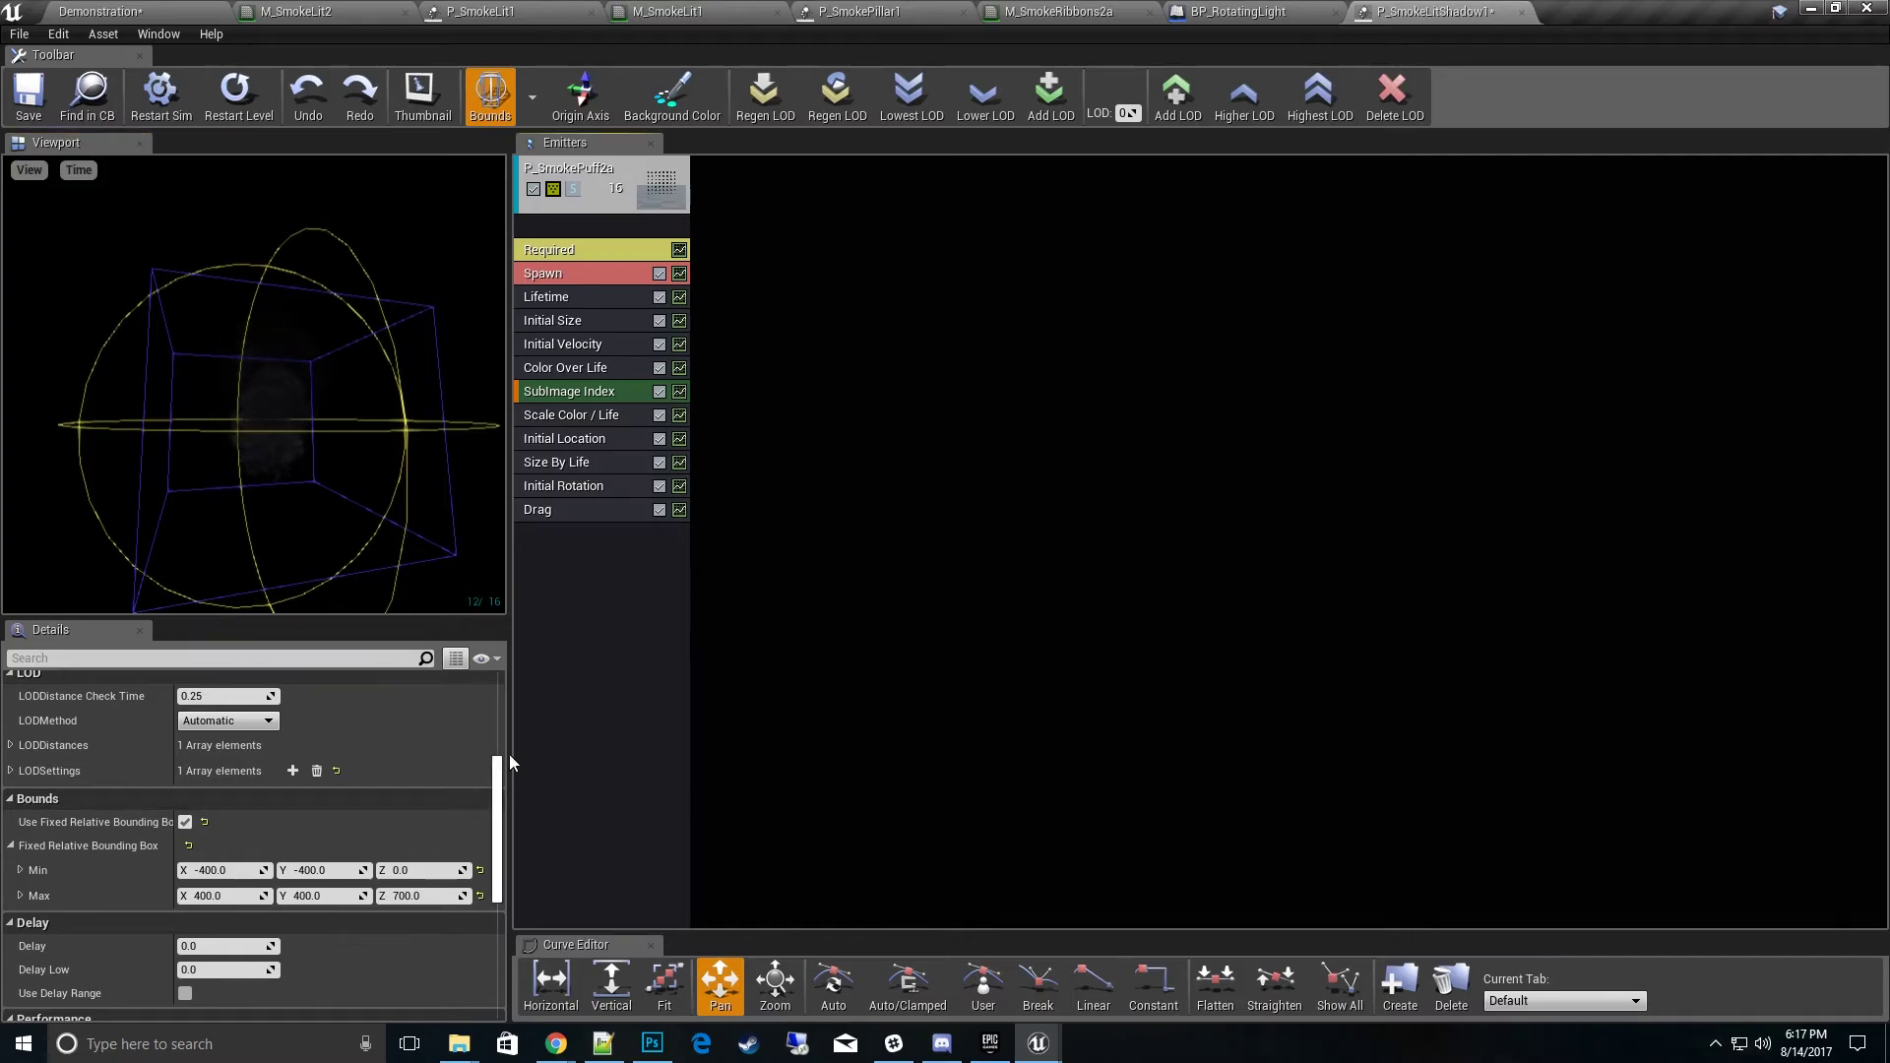
Step: Check the particle system's overall properties and save P_SmokeLitShadow1
{"action": "left_click", "coordinate": [594, 624]}
{"action": "left_click", "coordinate": [870, 581]}
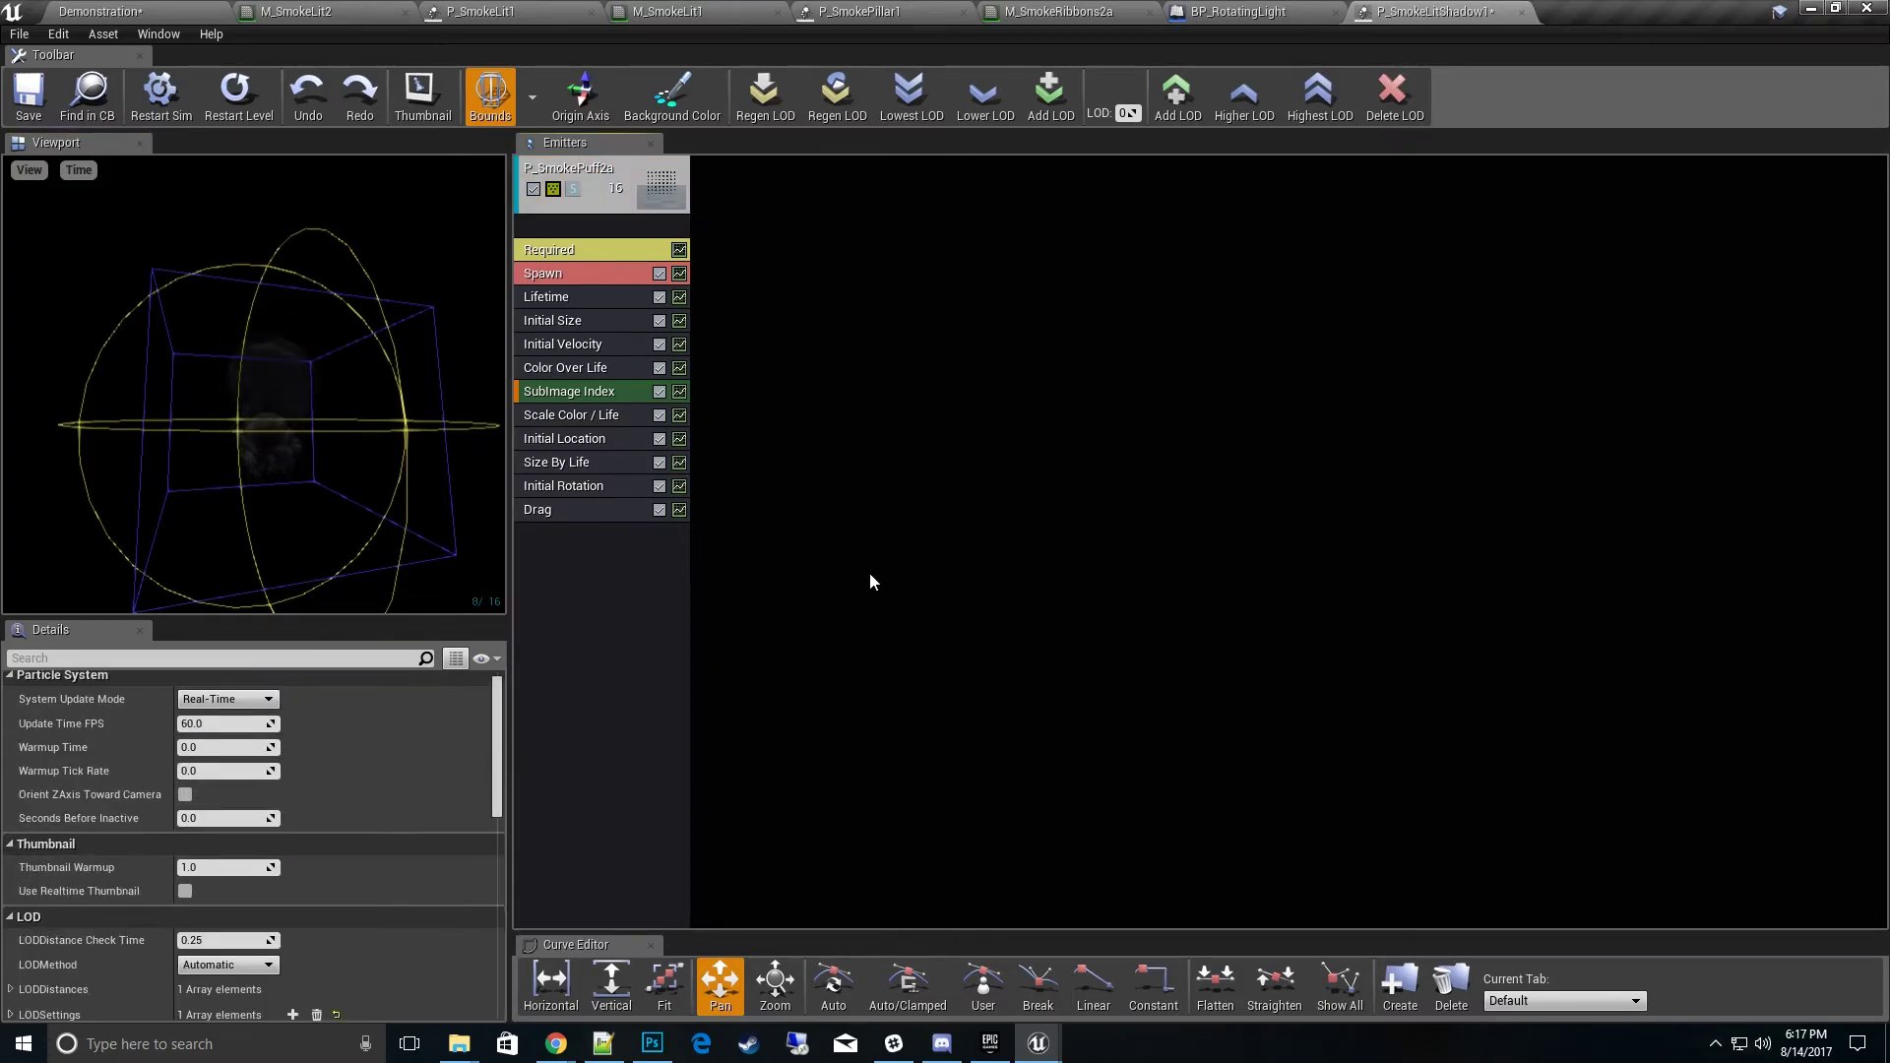
{"action": "scroll", "coordinate": [348, 896], "scroll_direction": "down", "scroll_amount": 2}
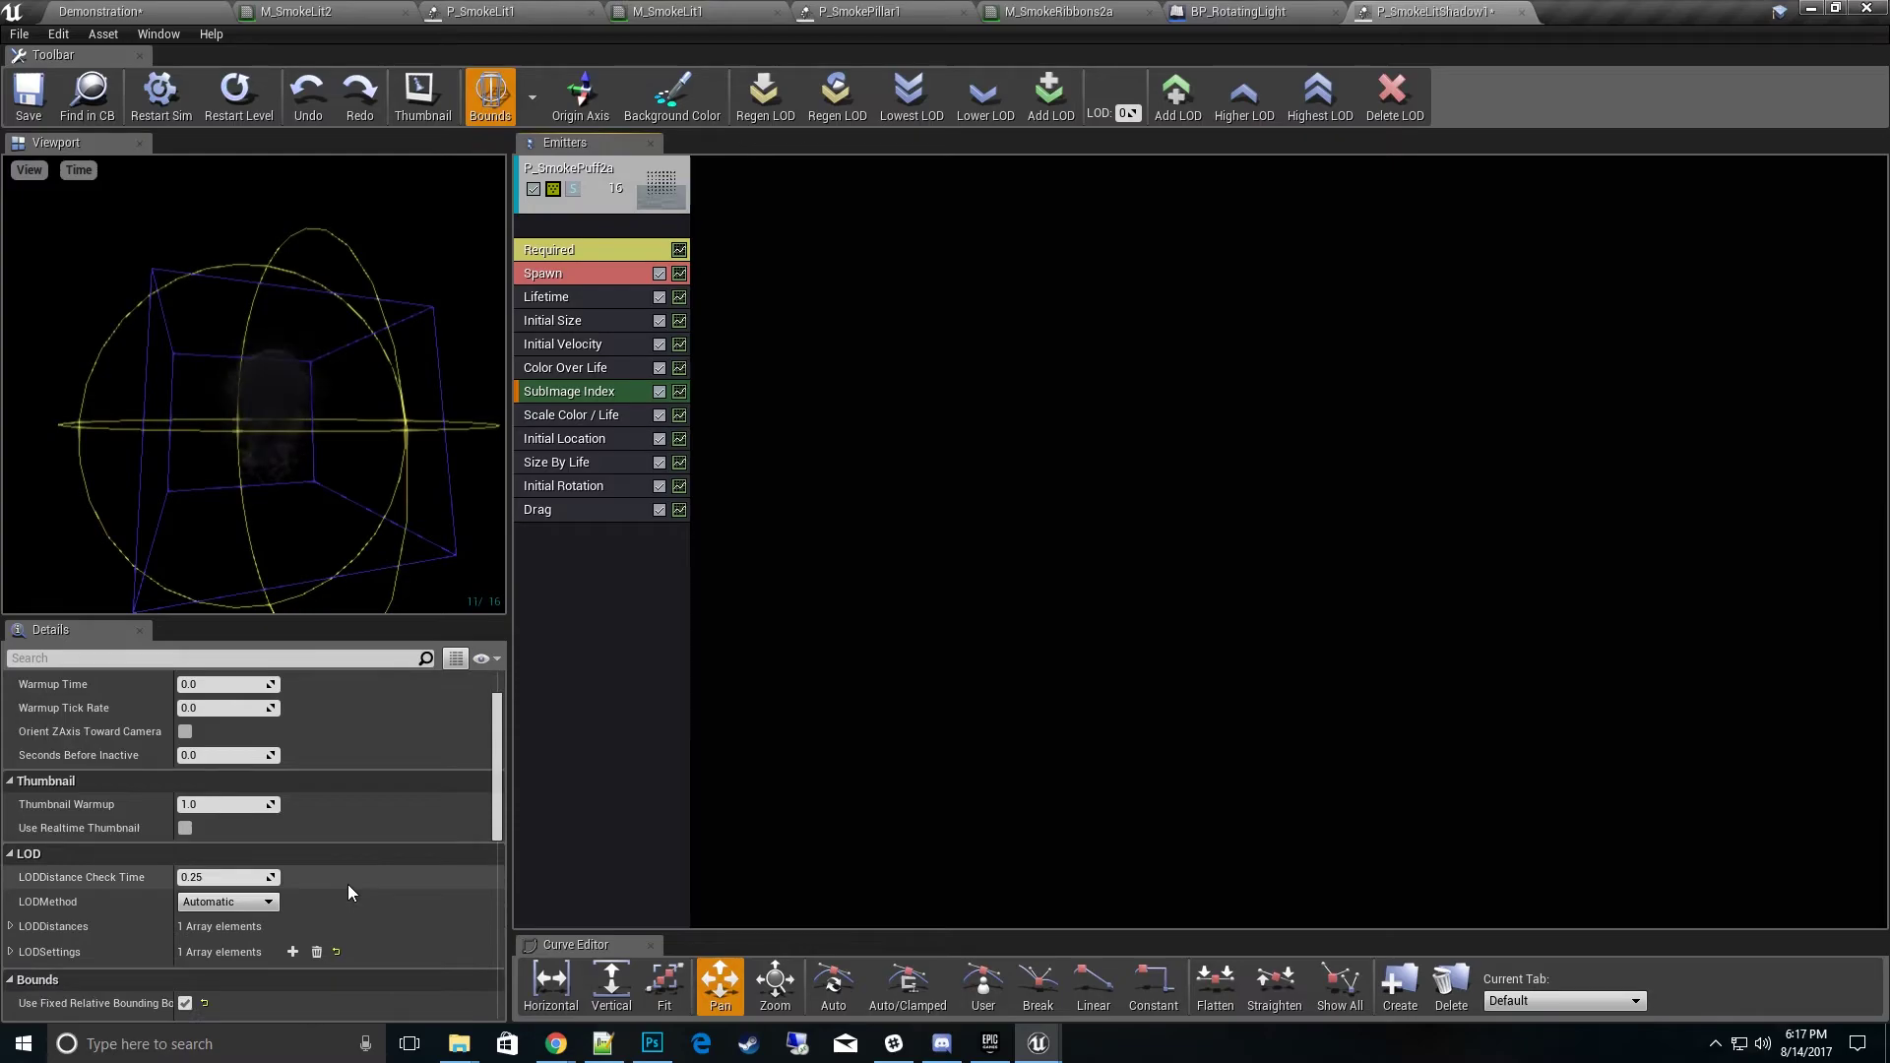
{"action": "scroll", "coordinate": [339, 940], "scroll_direction": "up", "scroll_amount": 2}
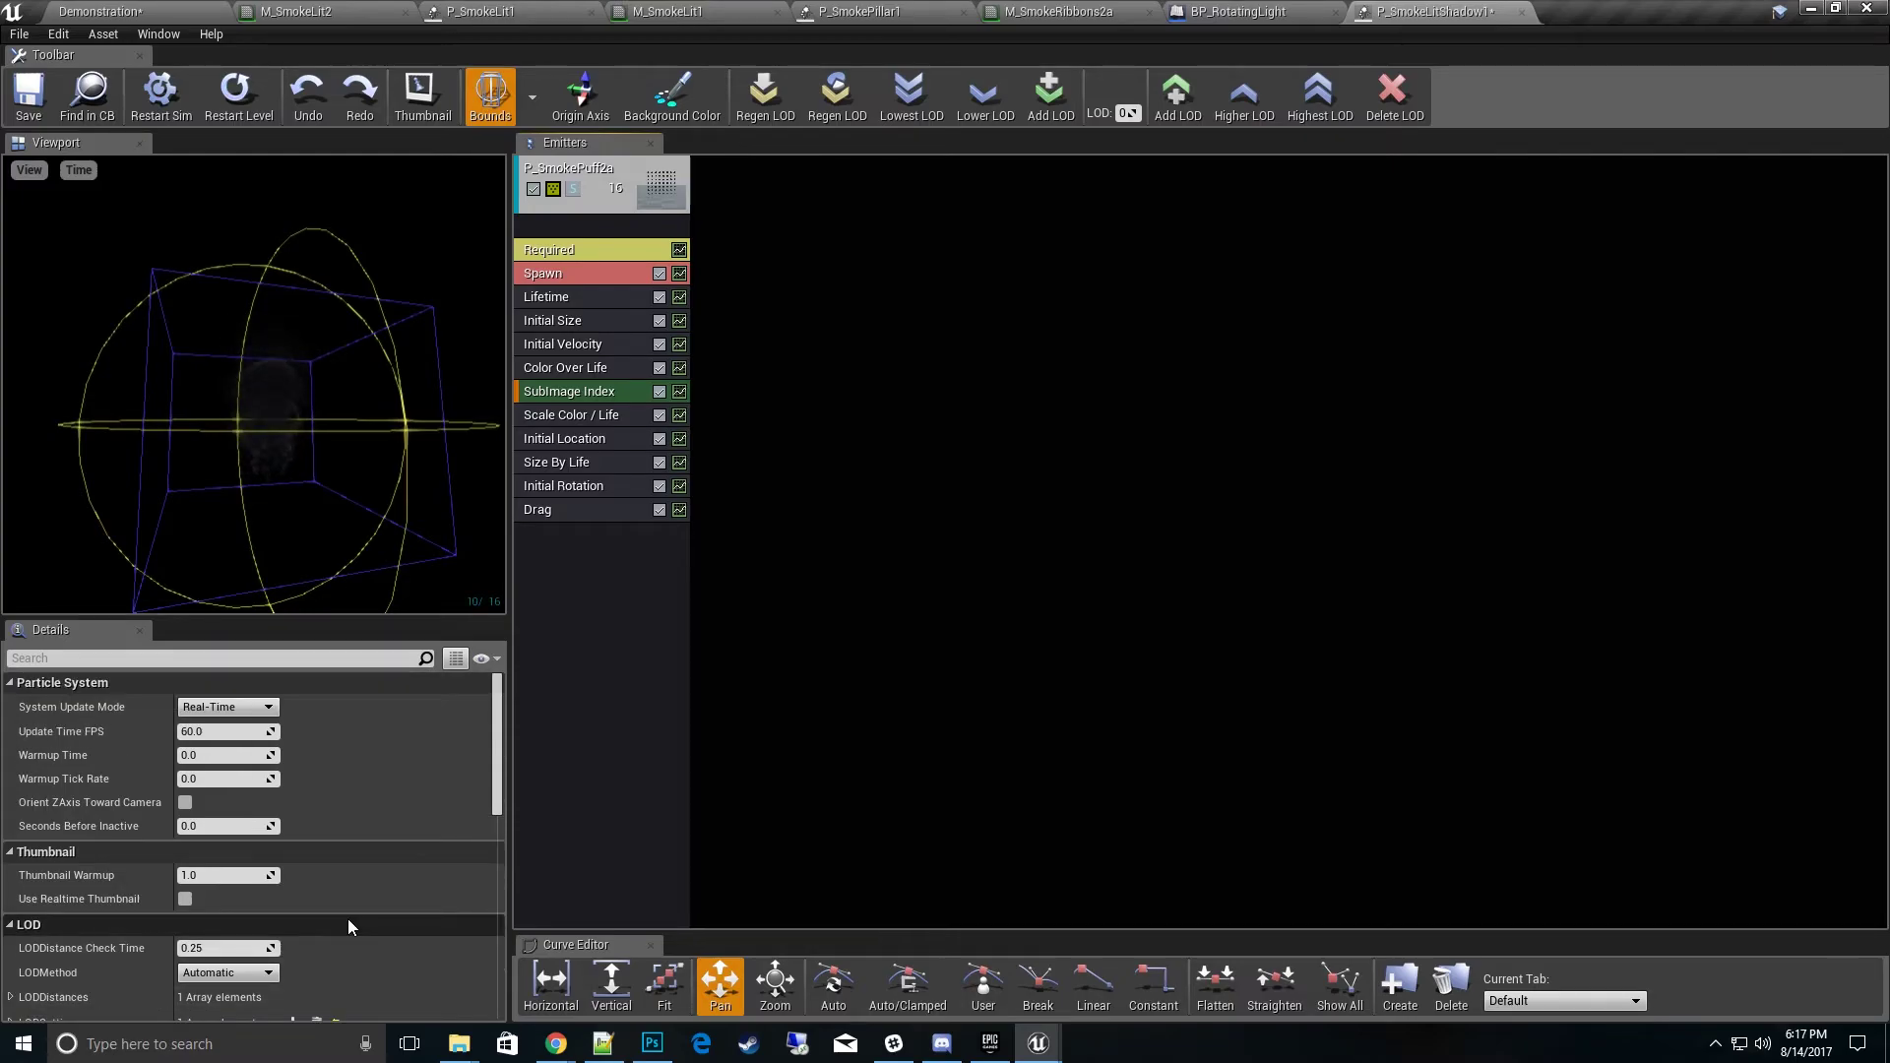
{"action": "left_click", "coordinate": [30, 98]}
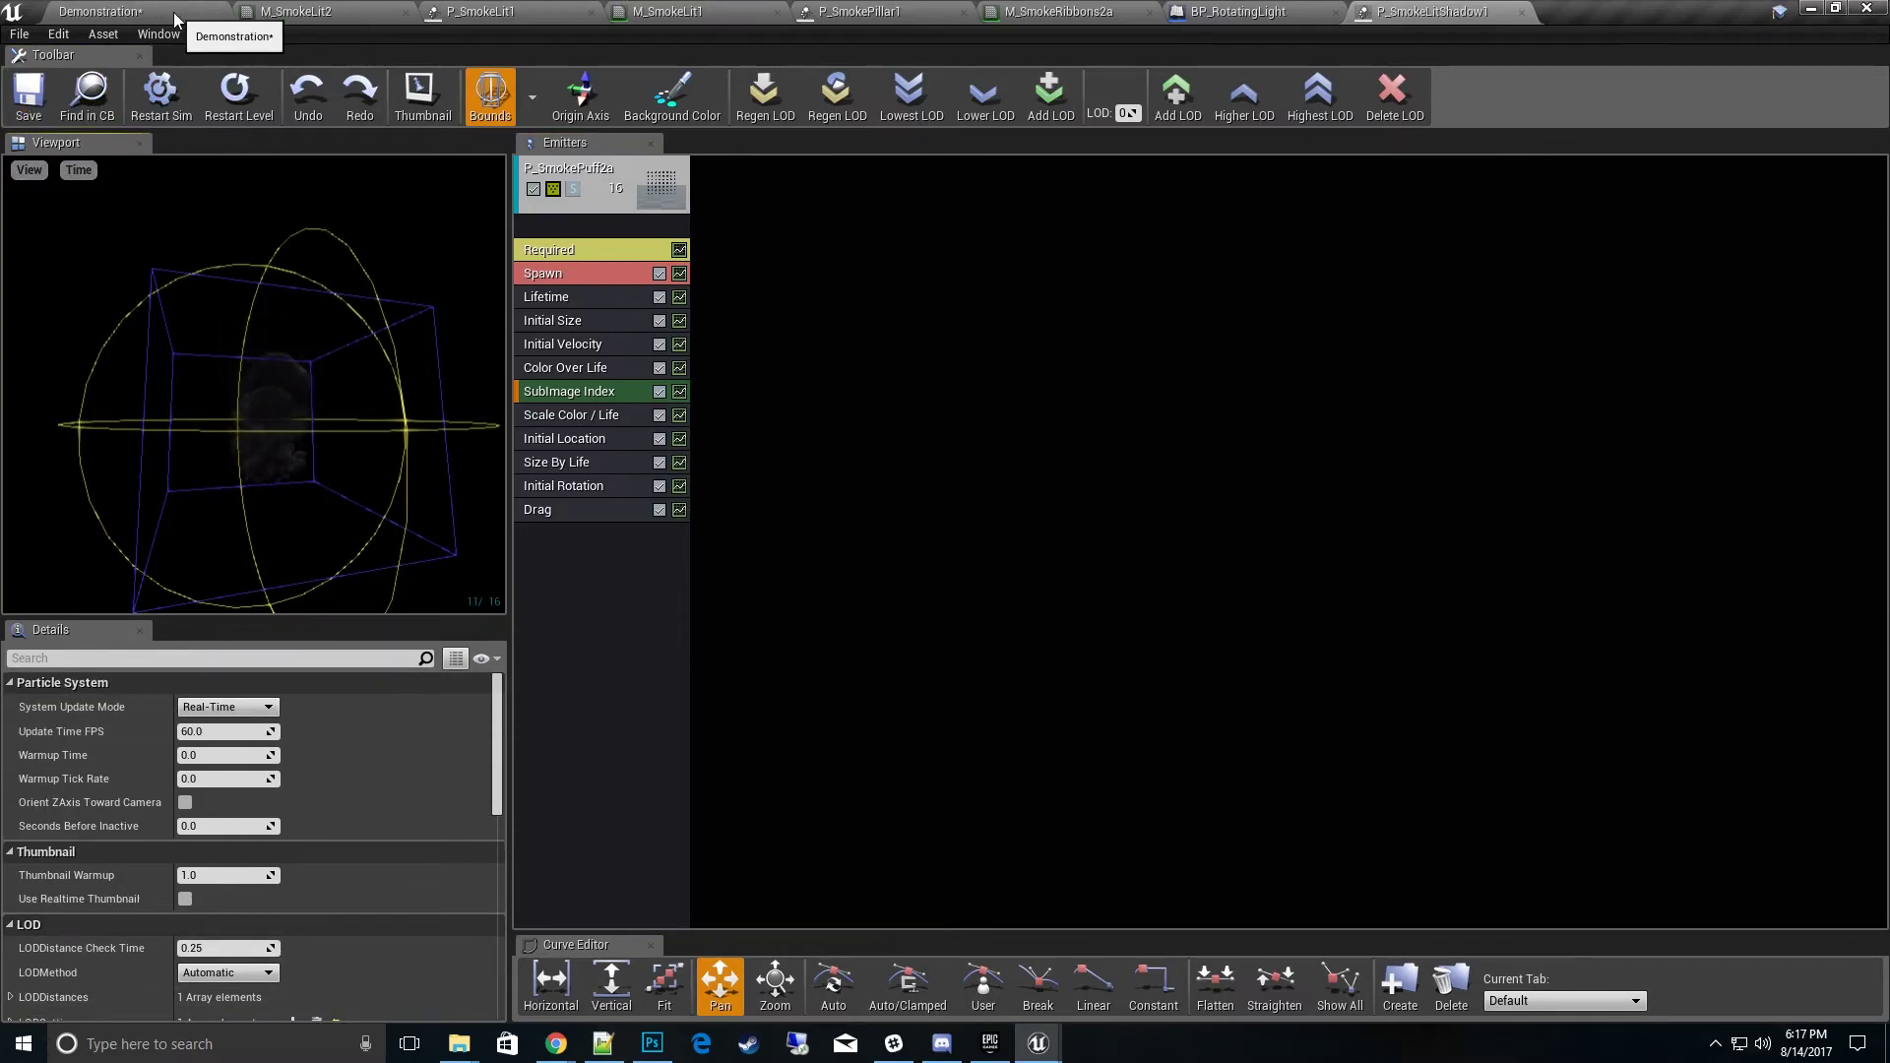
Step: In the Demonstration level, clear the selection and fly around to inspect the wall shadow
{"action": "left_click", "coordinate": [148, 12]}
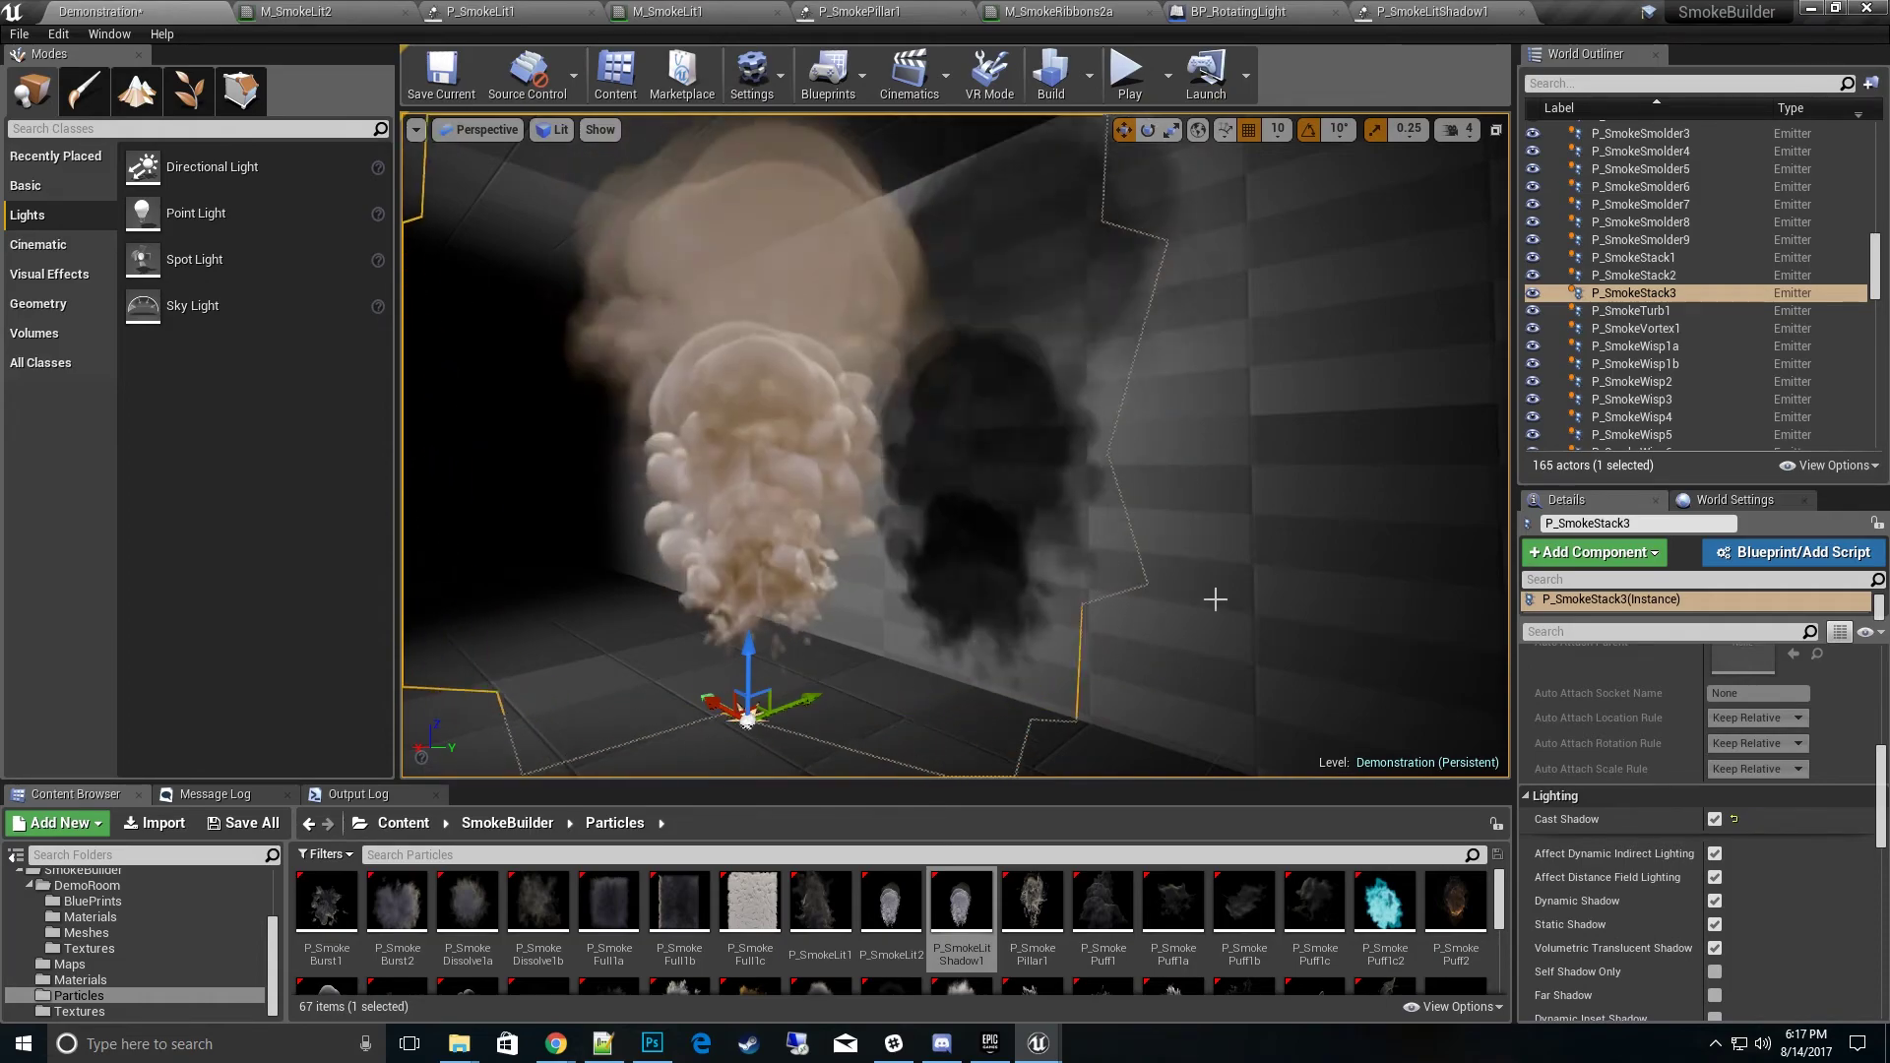
{"action": "left_click_drag", "start_coordinate": [1333, 591], "coordinate": [1280, 591], "text": "alt"}
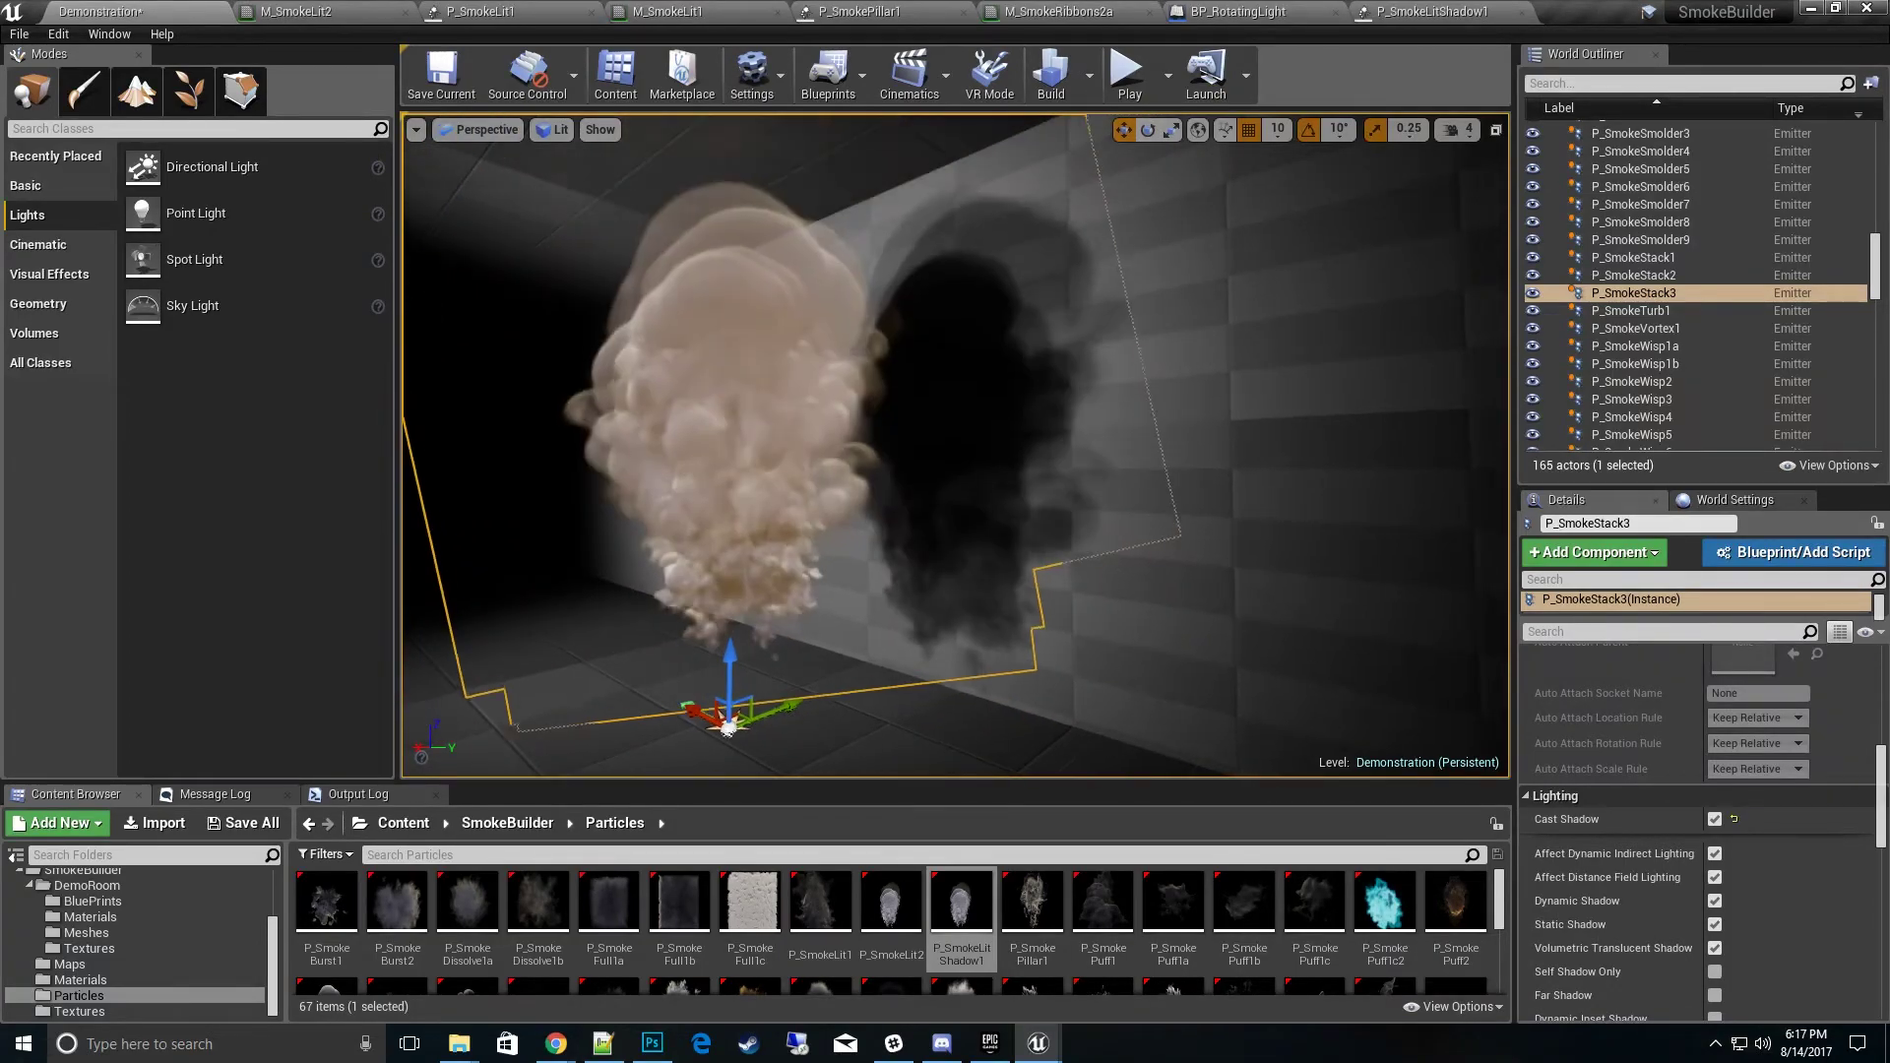
{"action": "left_click", "coordinate": [1190, 624]}
{"action": "key", "text": "Escape"}
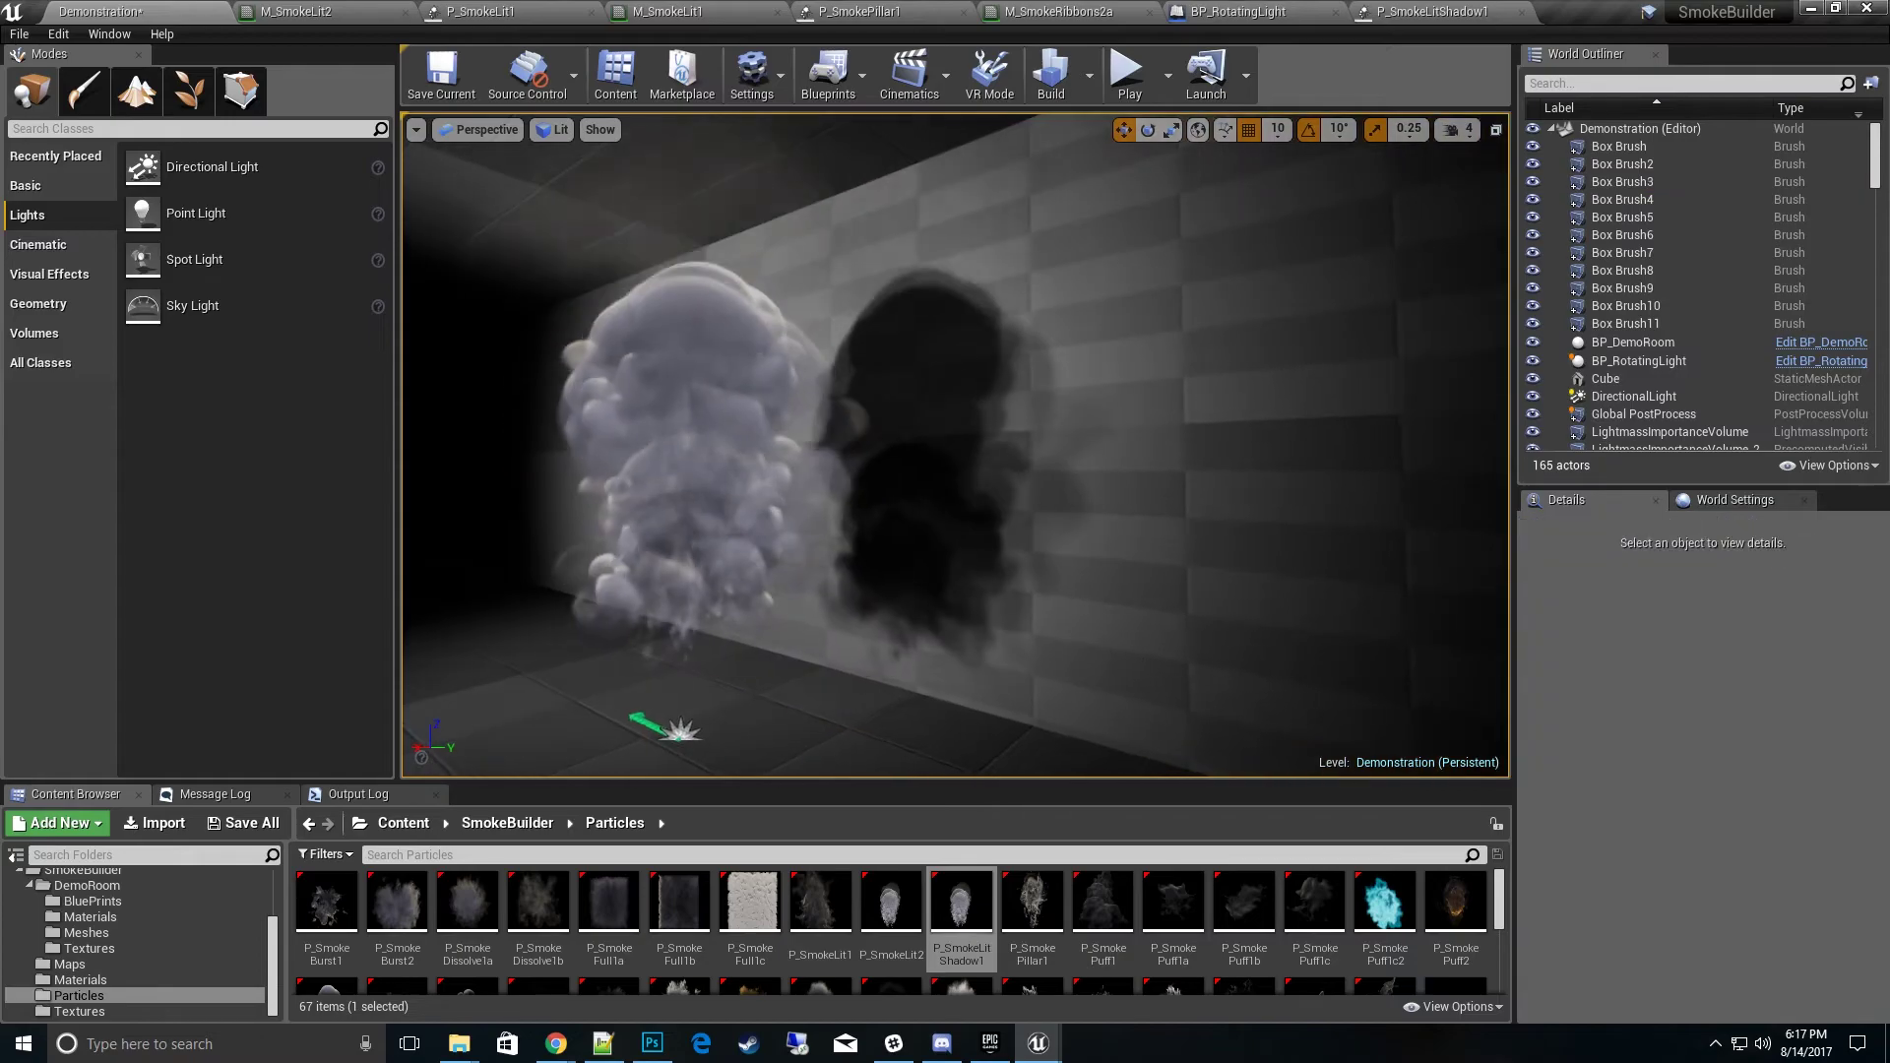
{"action": "scroll", "coordinate": [1117, 578], "scroll_direction": "up", "scroll_amount": 3}
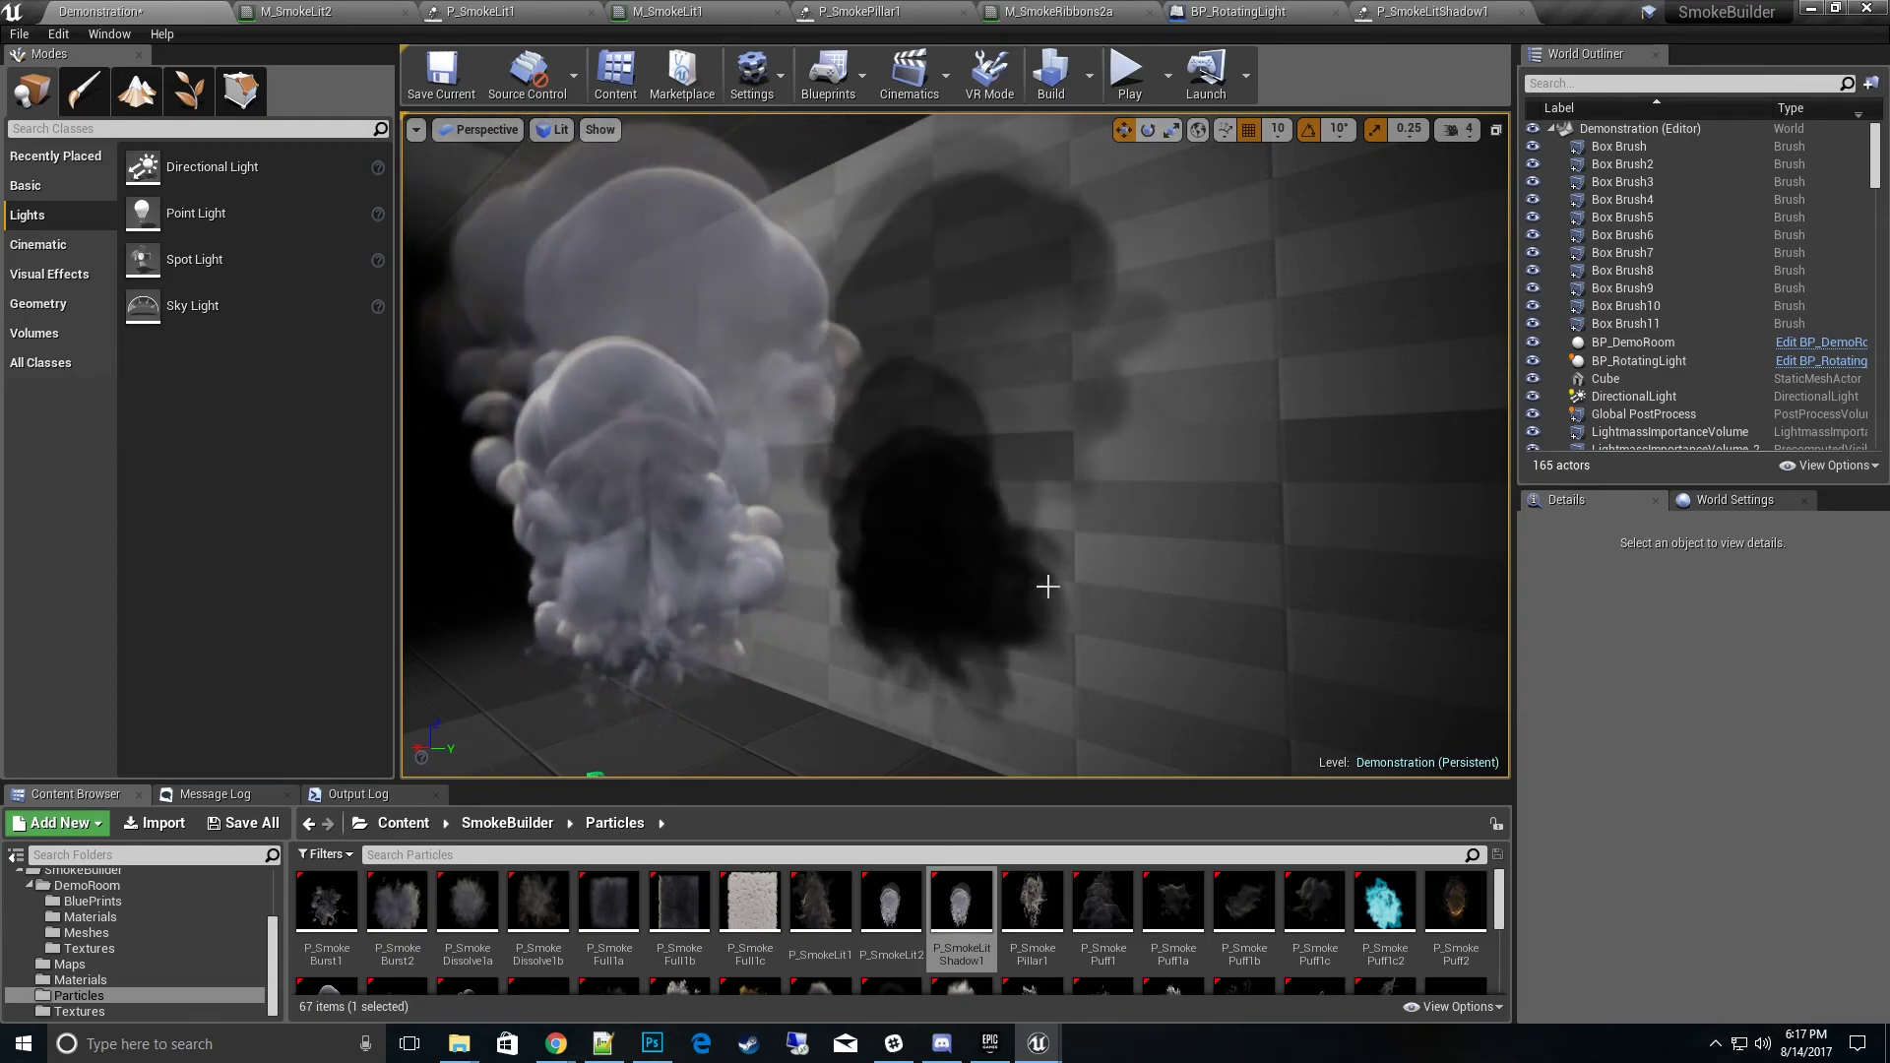
{"action": "right_click_drag", "start_coordinate": [955, 443], "coordinate": [954, 443]}
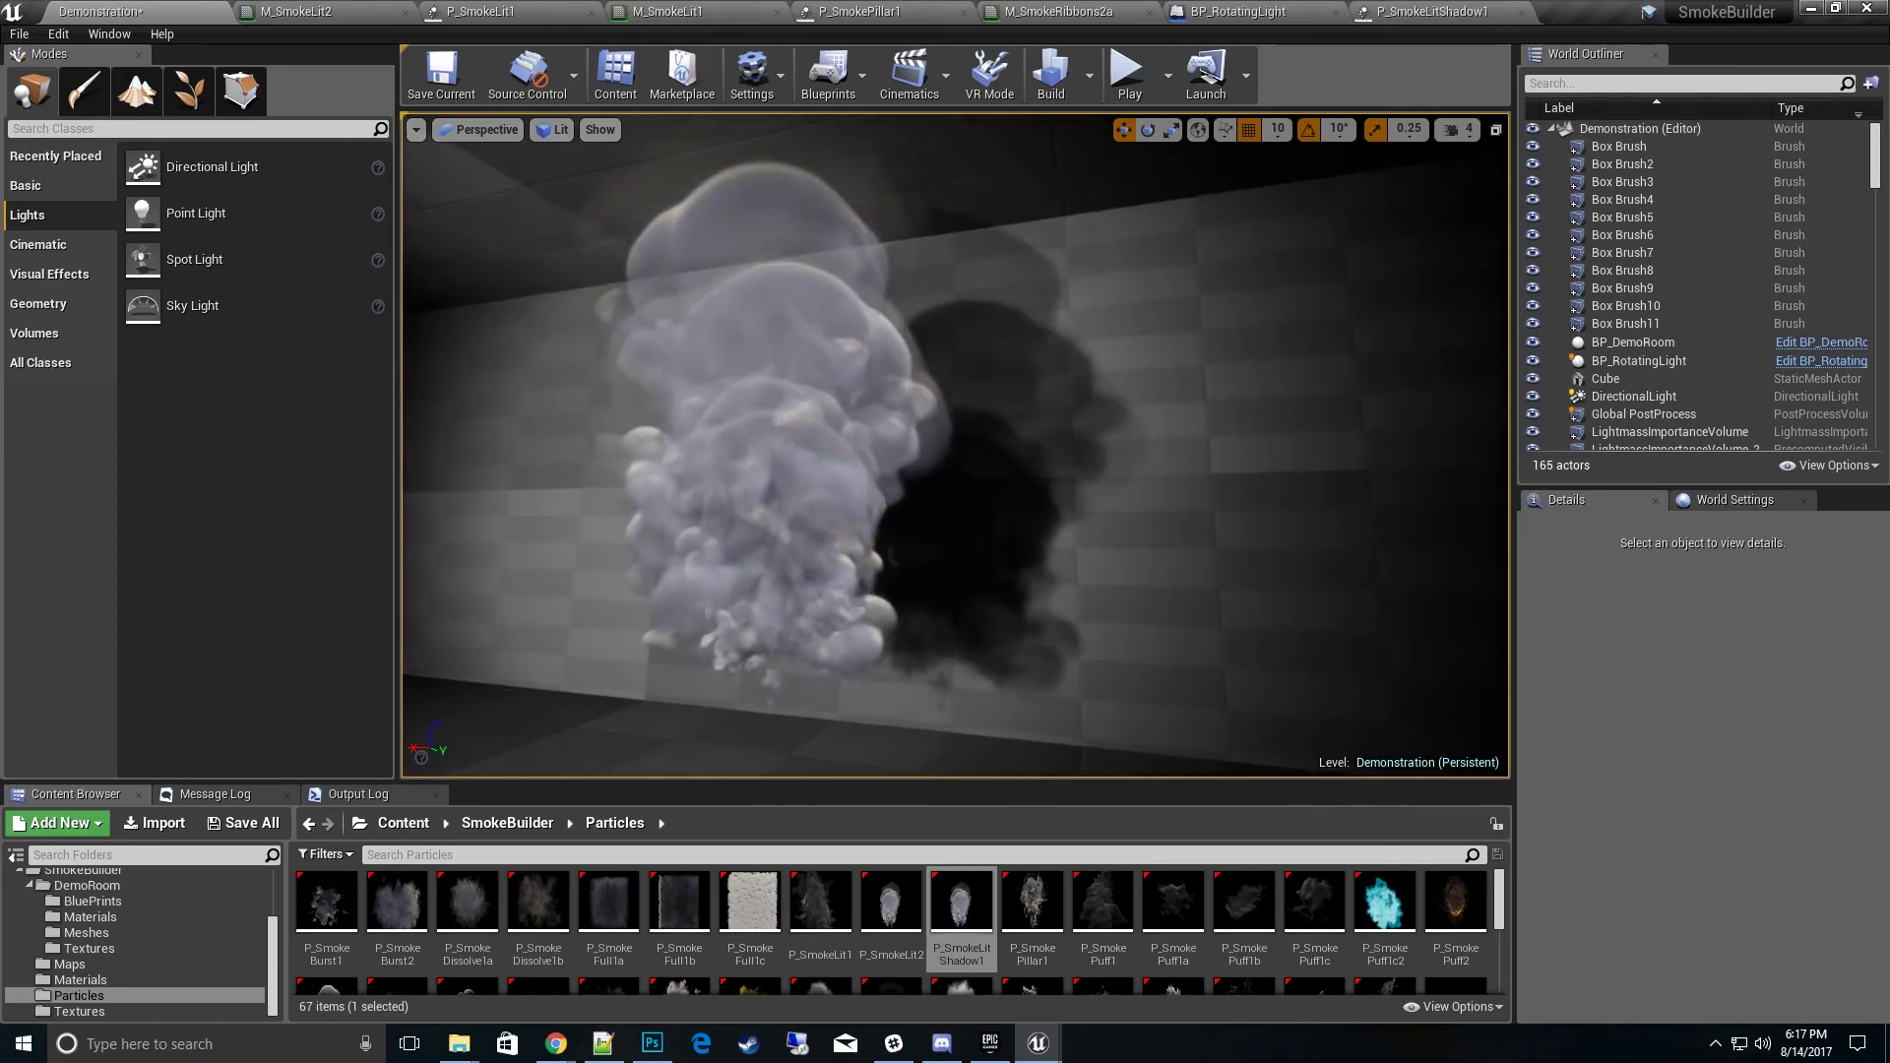
{"action": "right_click_drag", "start_coordinate": [1074, 598], "coordinate": [1074, 598]}
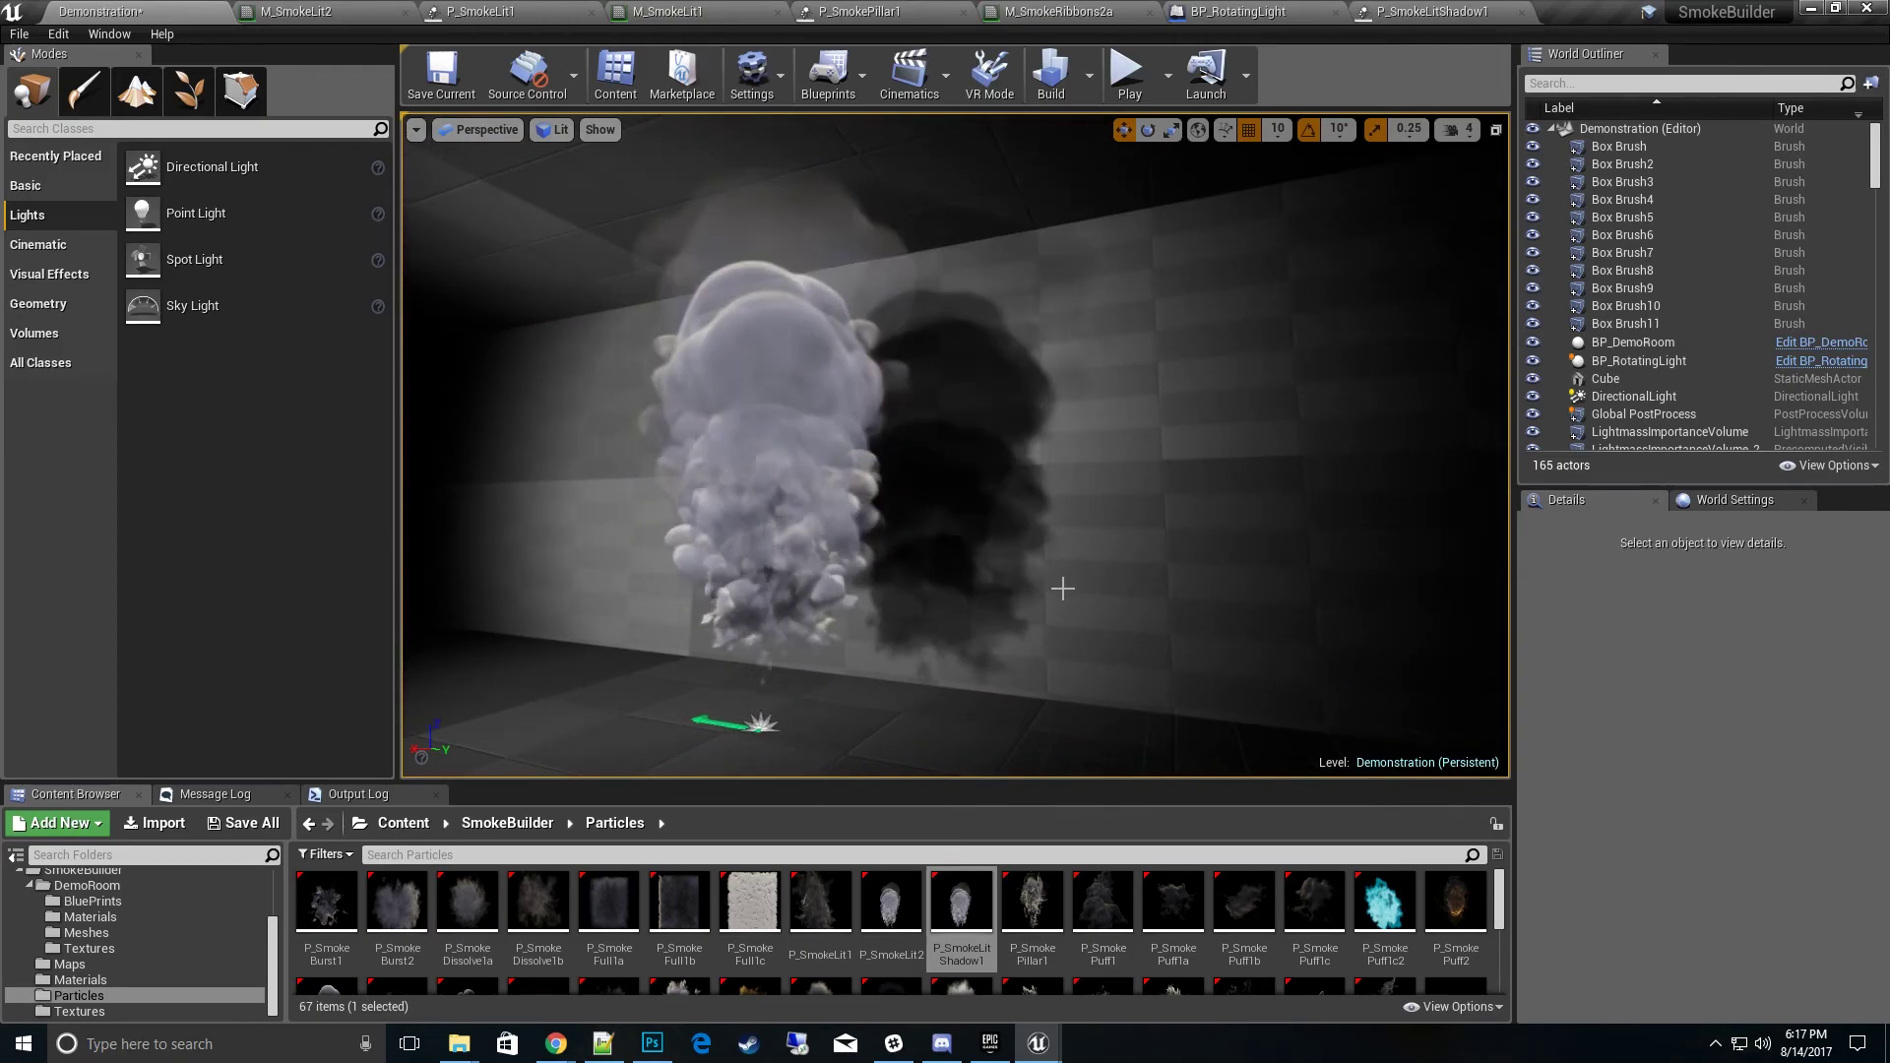